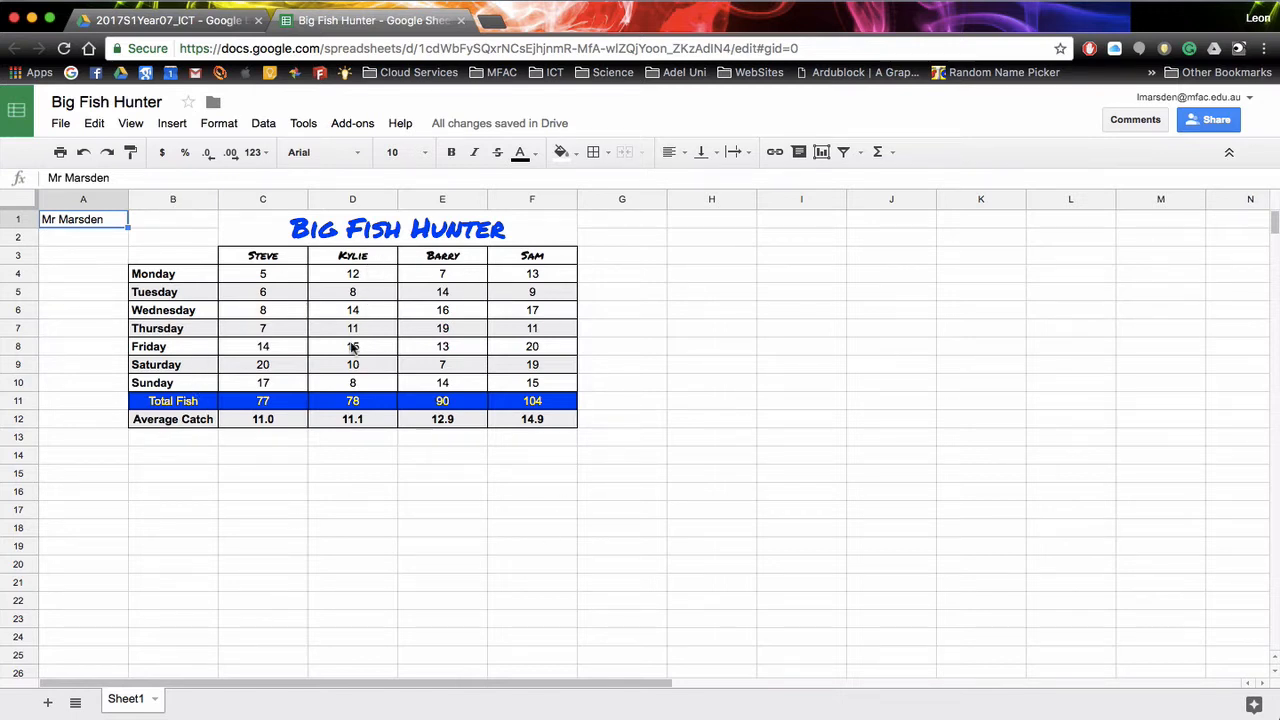
Inspect the formula behind the Monday catch in cell C4
{"action": "left_click", "coordinate": [287, 282]}
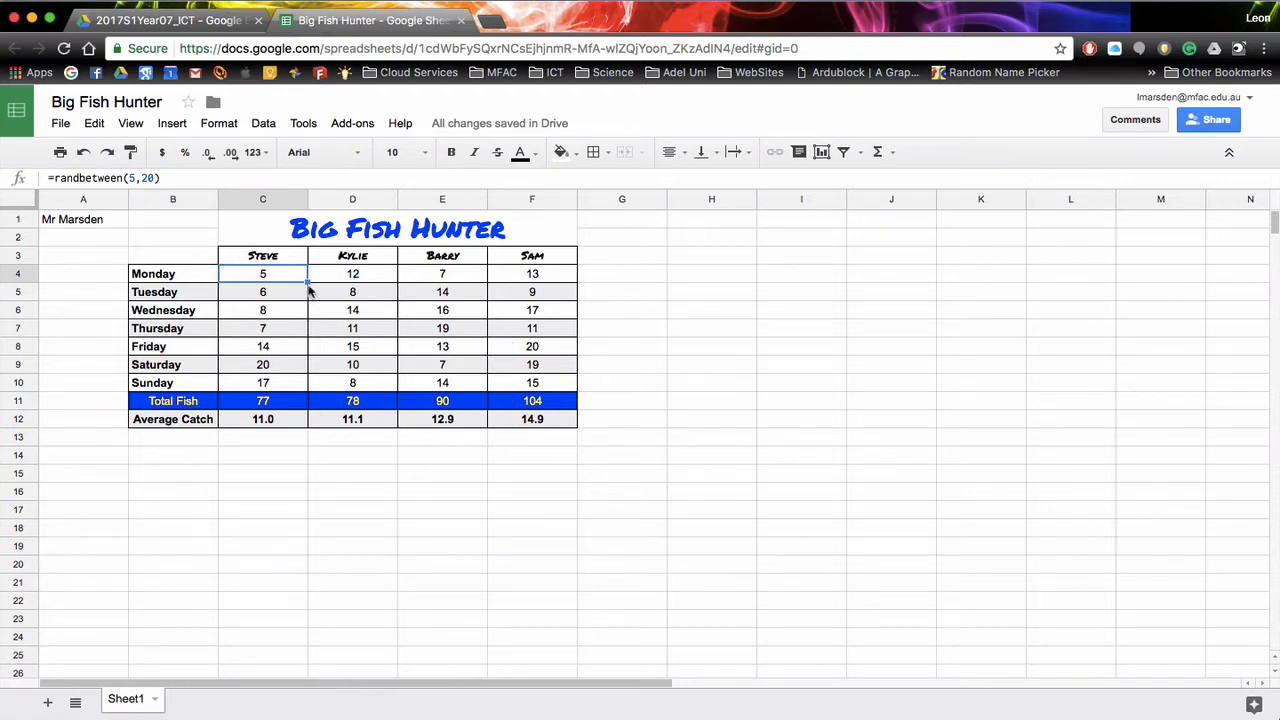
{"action": "left_click", "coordinate": [260, 478]}
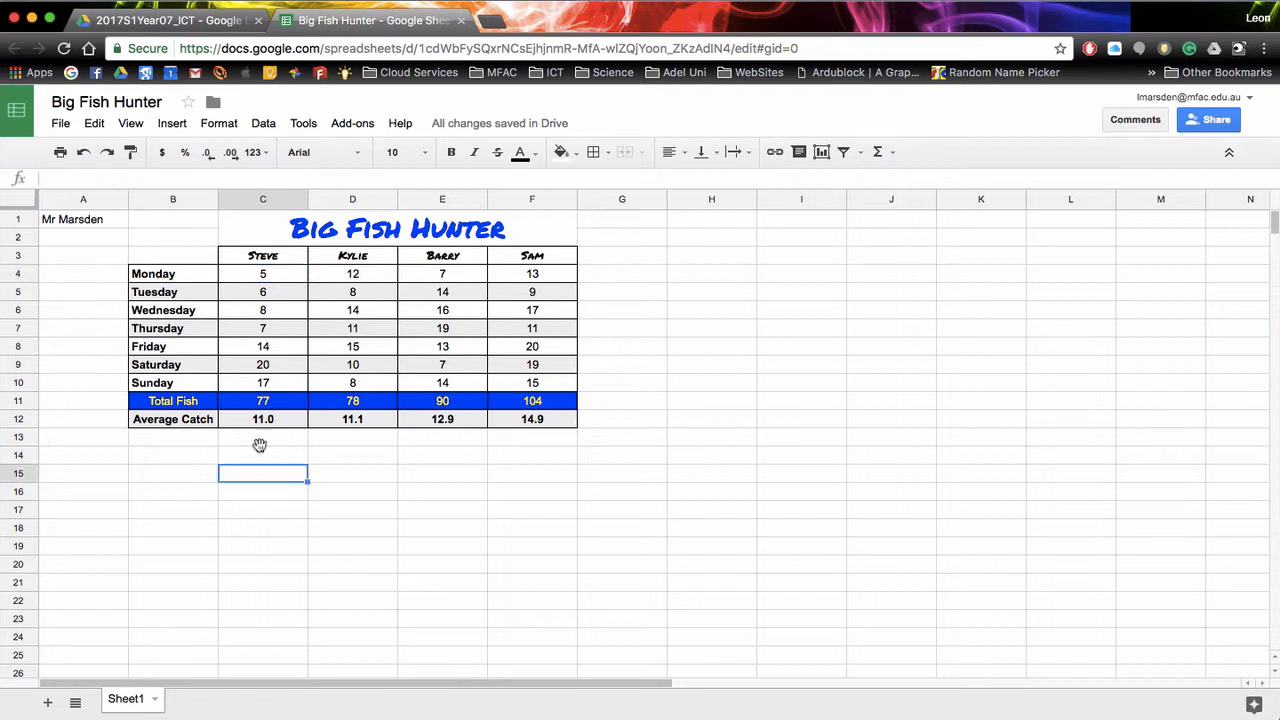
Enter 1 and then 2 in cell B1 to make the random catch numbers recalculate
{"action": "left_click", "coordinate": [177, 229]}
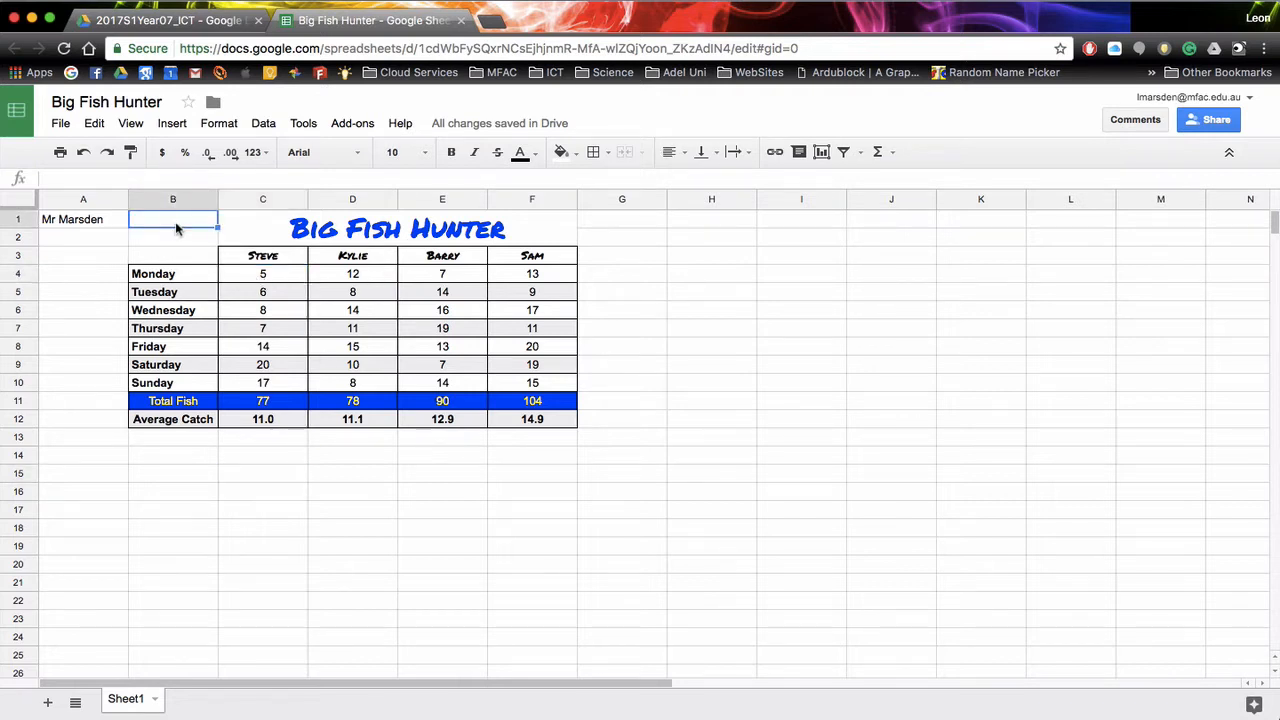
{"action": "type", "text": "1"}
{"action": "key", "text": "Return"}
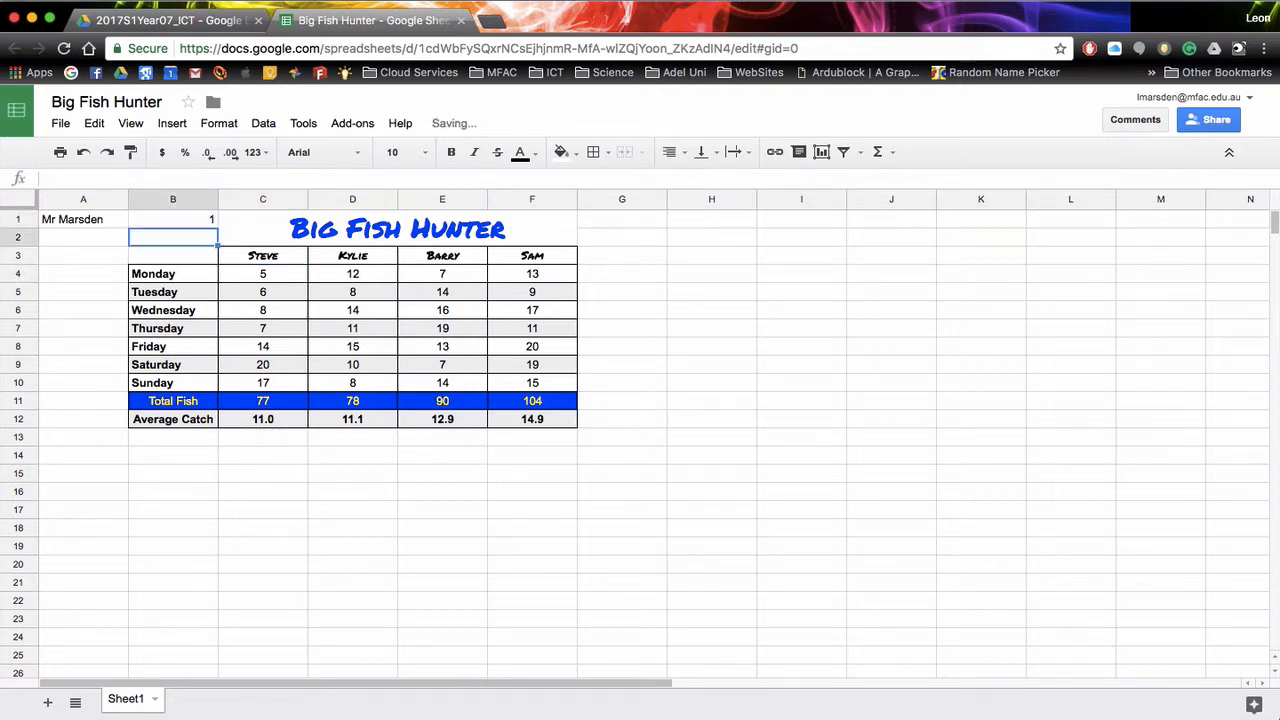
{"action": "left_click", "coordinate": [177, 229]}
{"action": "type", "text": "2"}
{"action": "key", "text": "Return"}
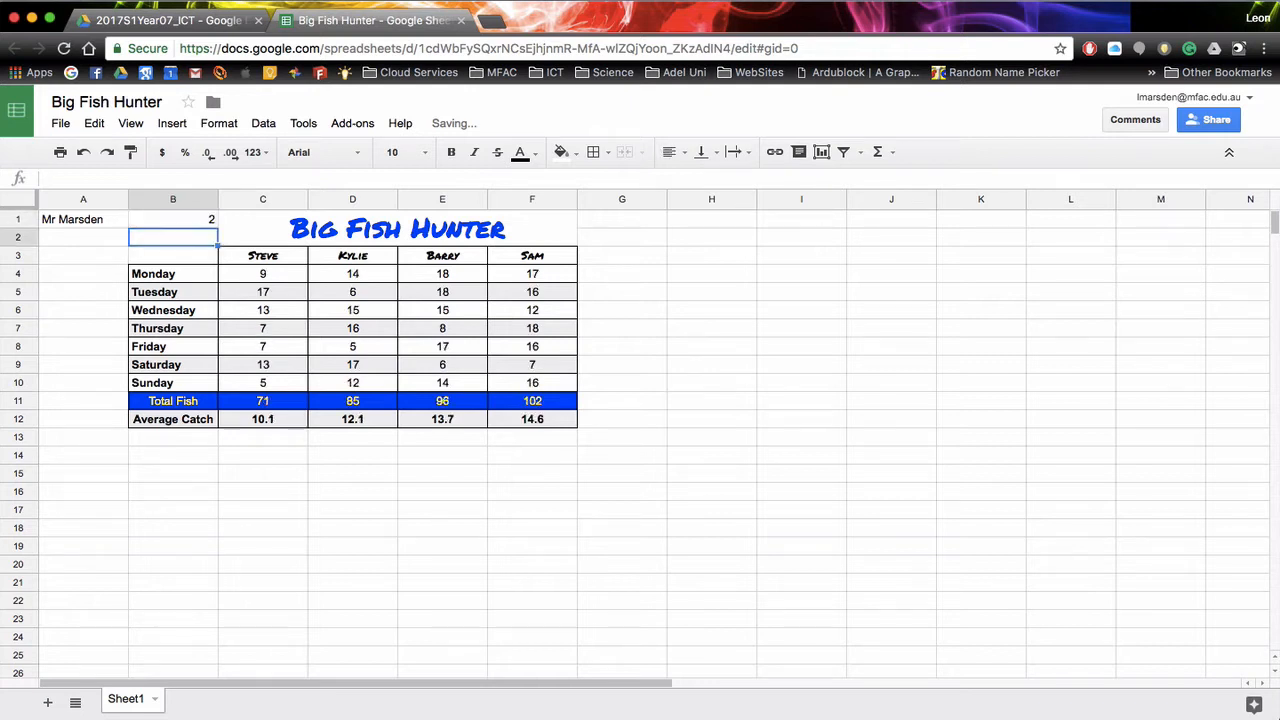
Clear the test value from cell B1
{"action": "key", "text": "Down"}
{"action": "key", "text": "Down"}
{"action": "key", "text": "Up"}
{"action": "key", "text": "Up"}
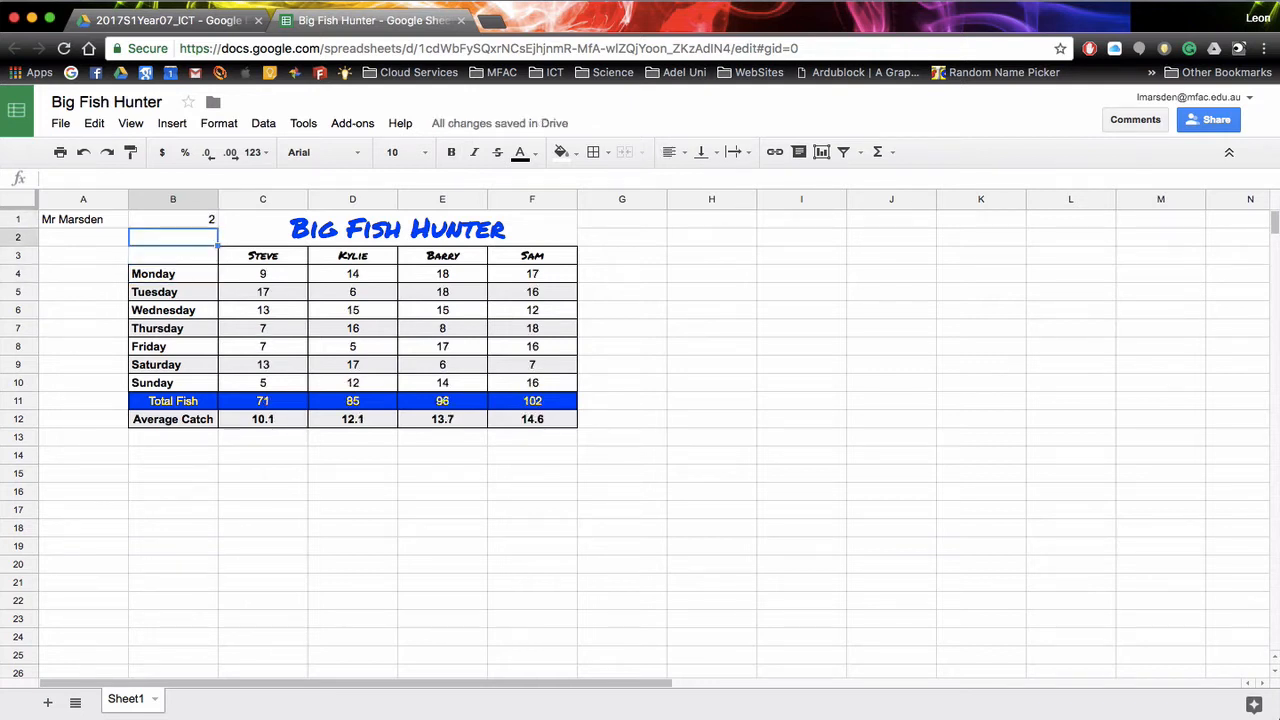
{"action": "key", "text": "Up"}
{"action": "key", "text": "Delete"}
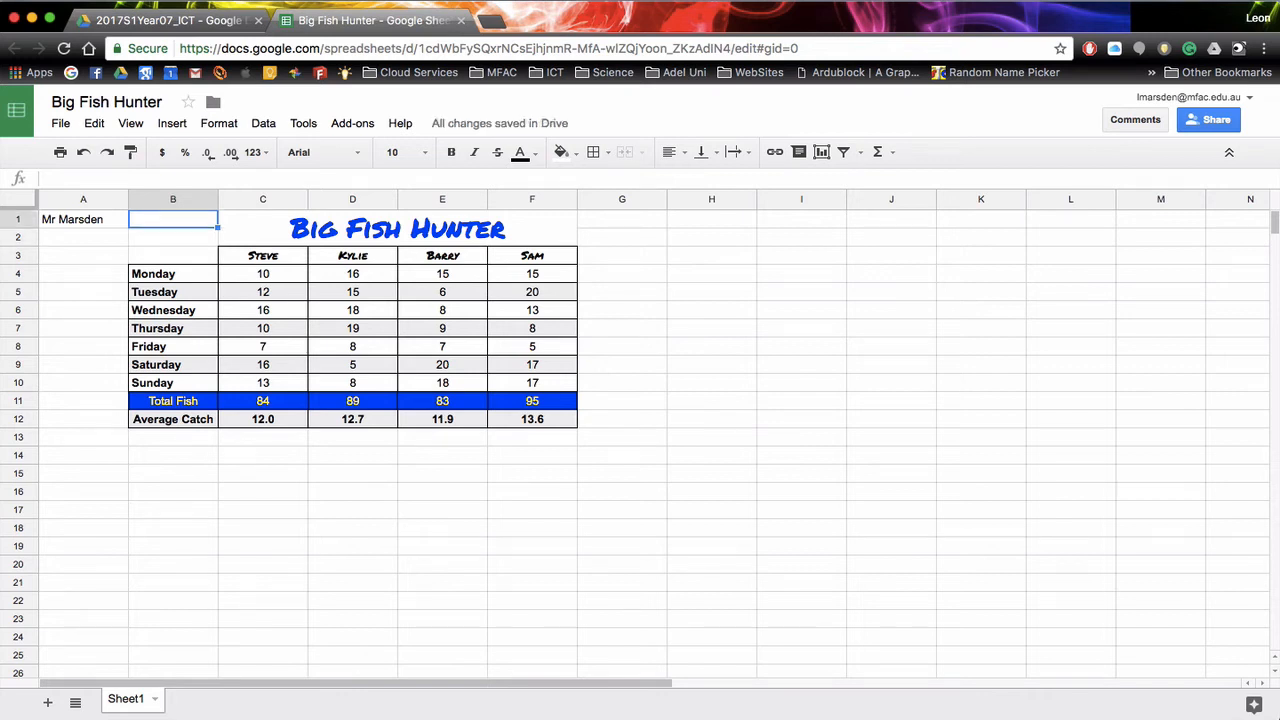
Review the recalculation frequency options in the spreadsheet's calculation settings, leaving without saving
{"action": "left_click", "coordinate": [60, 123]}
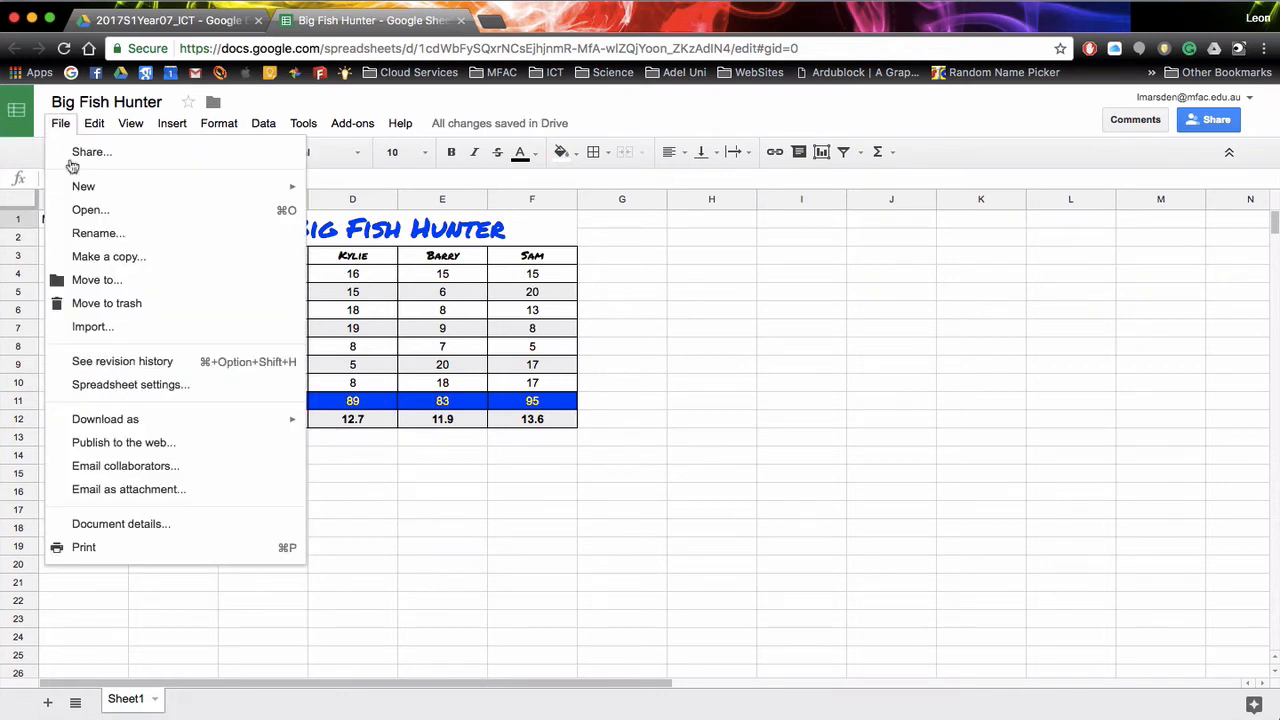
{"action": "left_click", "coordinate": [107, 385]}
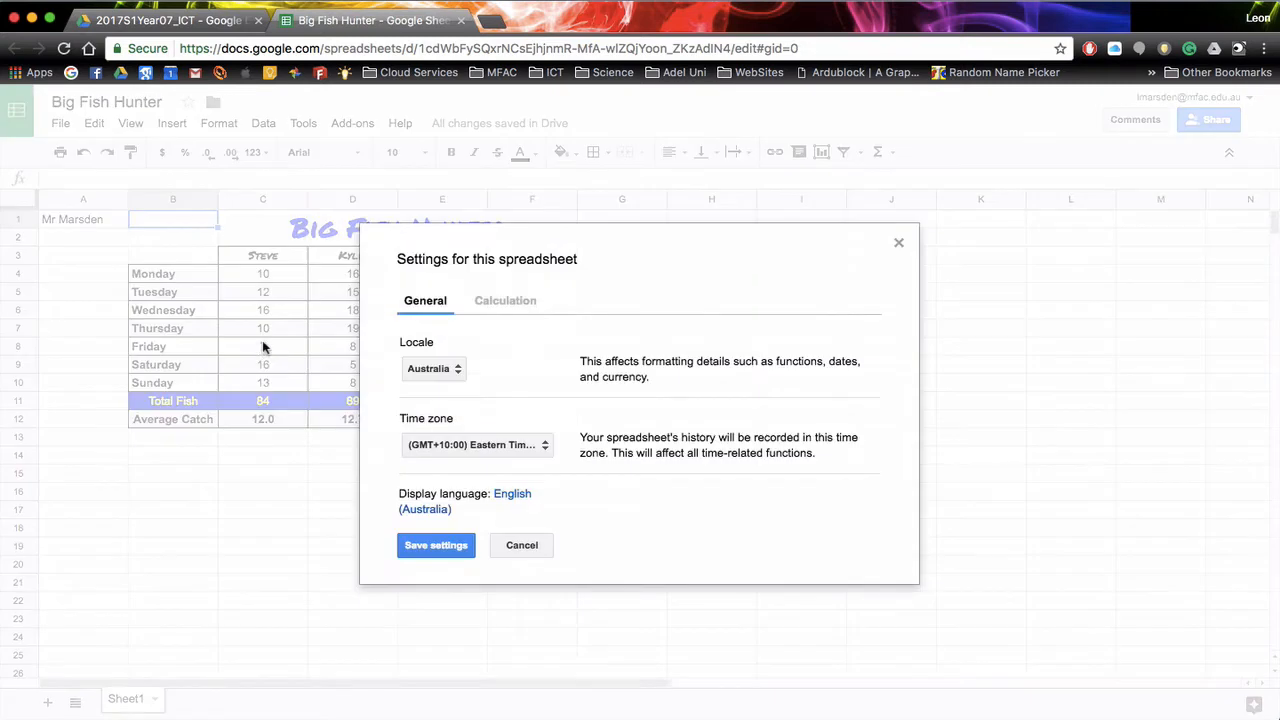
{"action": "left_click", "coordinate": [519, 305]}
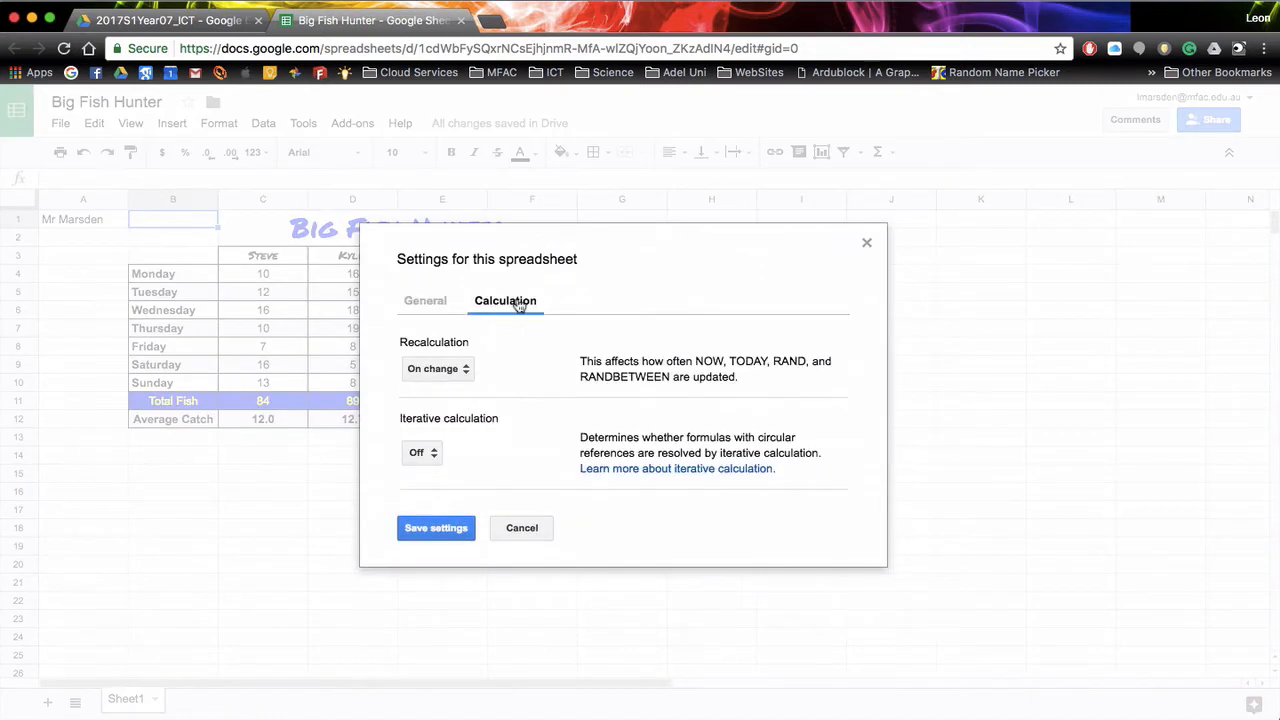
{"action": "left_click", "coordinate": [445, 373]}
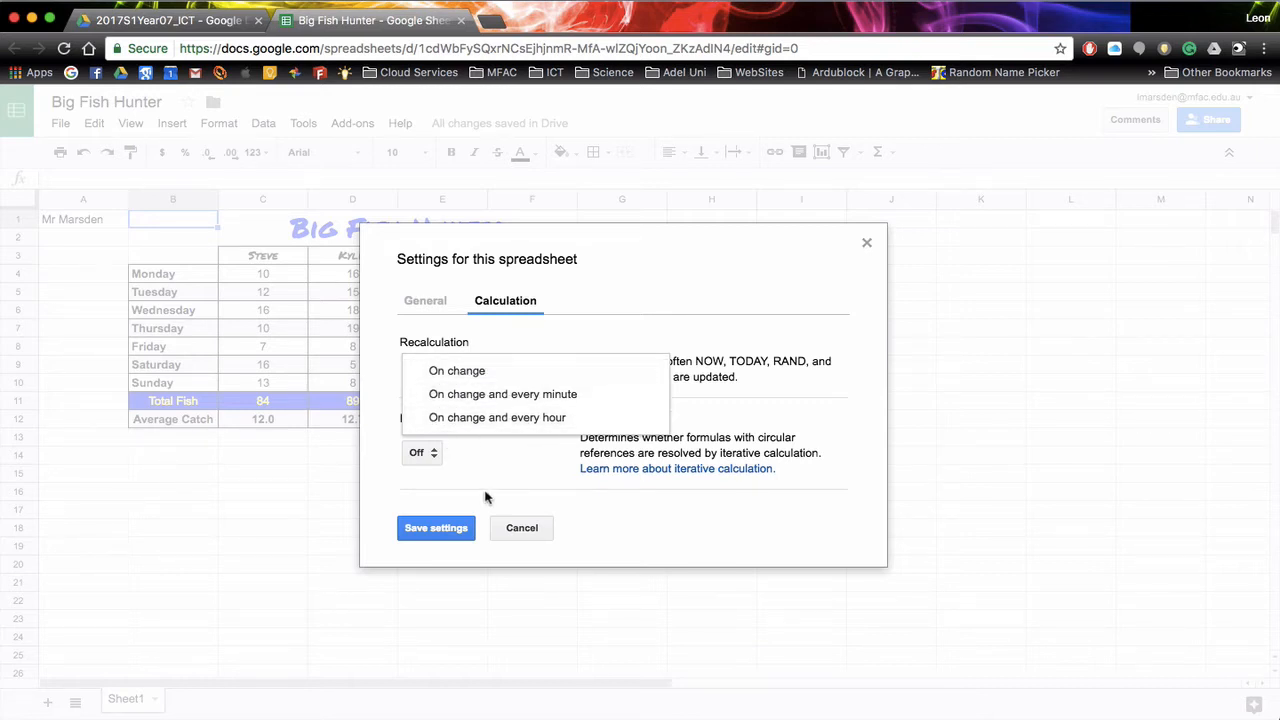
{"action": "left_click", "coordinate": [515, 534]}
{"action": "left_click", "coordinate": [518, 535]}
Examine the formulas in C4, the Total Fish cell C11 and the Average Catch cell C12
{"action": "left_click", "coordinate": [285, 276]}
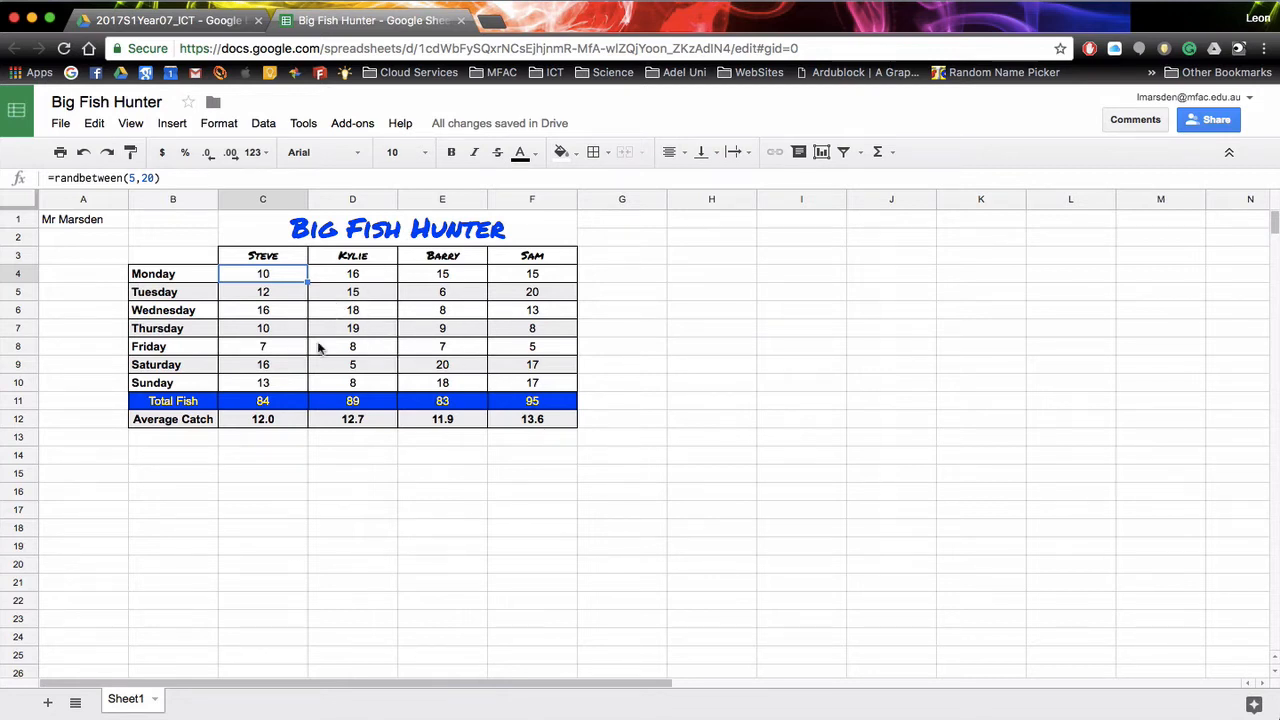
{"action": "left_click", "coordinate": [275, 400]}
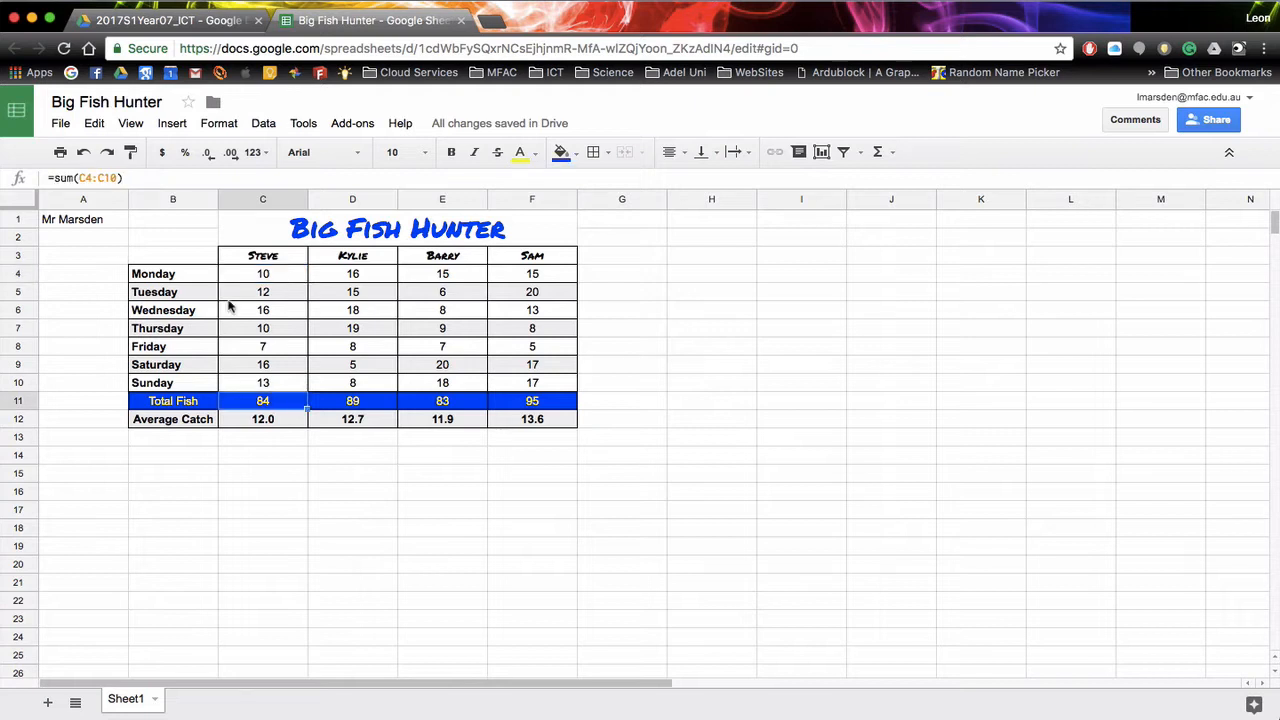
{"action": "left_click", "coordinate": [106, 178]}
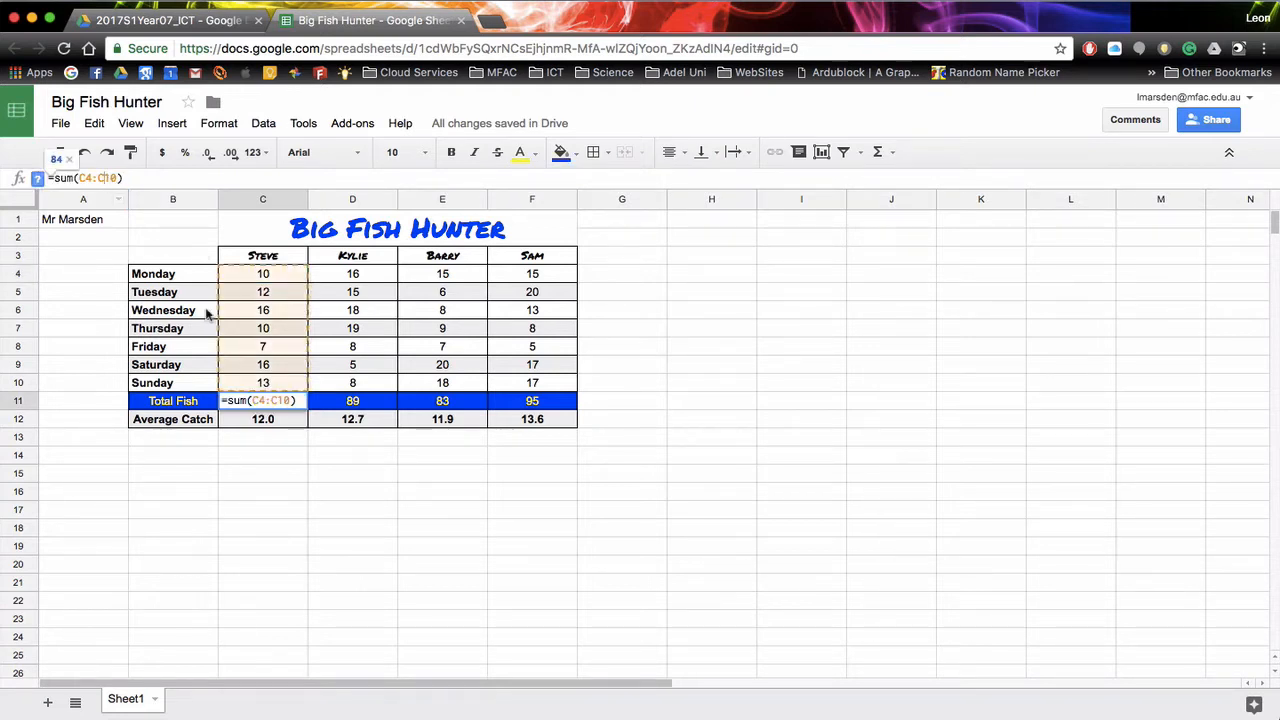
{"action": "left_click", "coordinate": [269, 424]}
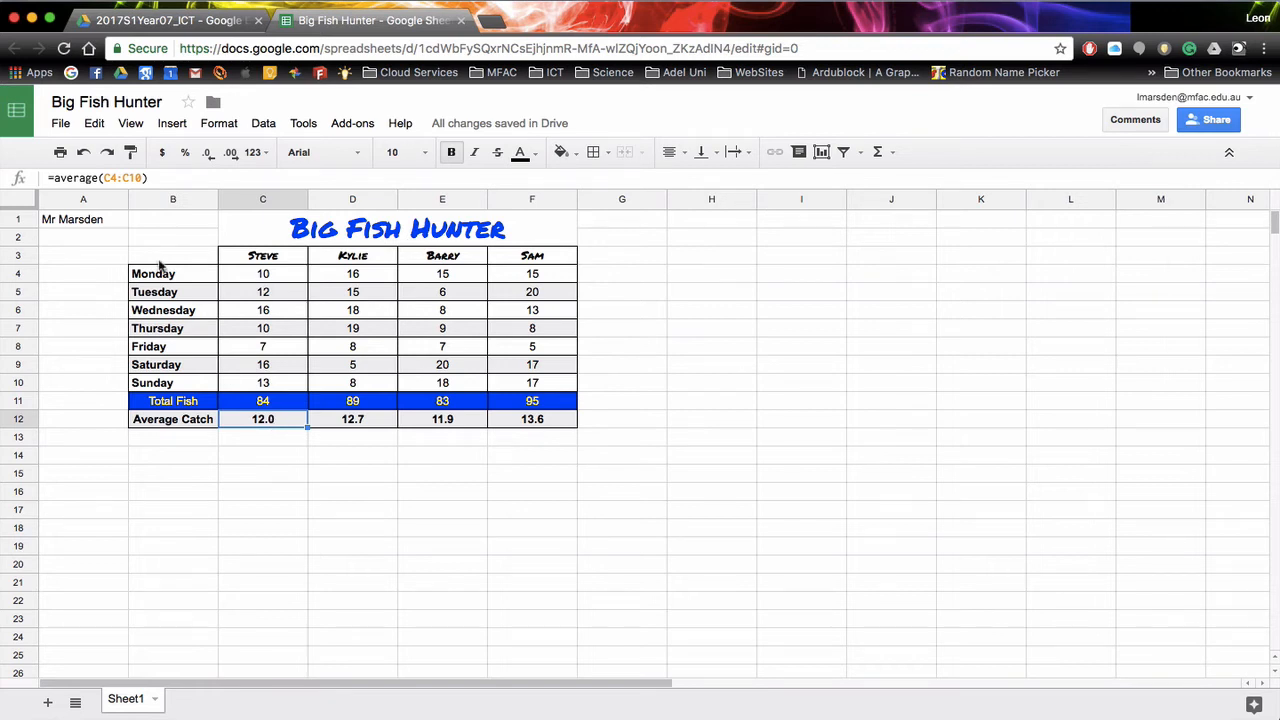
{"action": "left_click", "coordinate": [123, 180]}
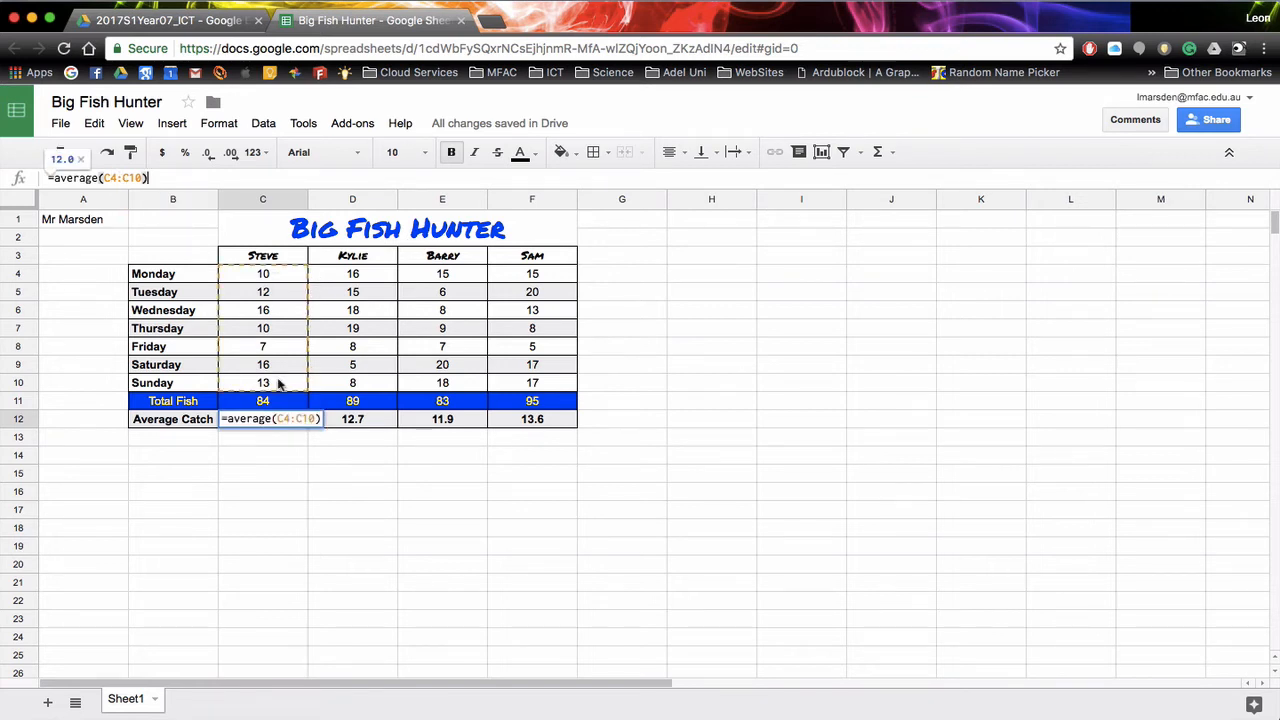
{"action": "key", "text": "Return"}
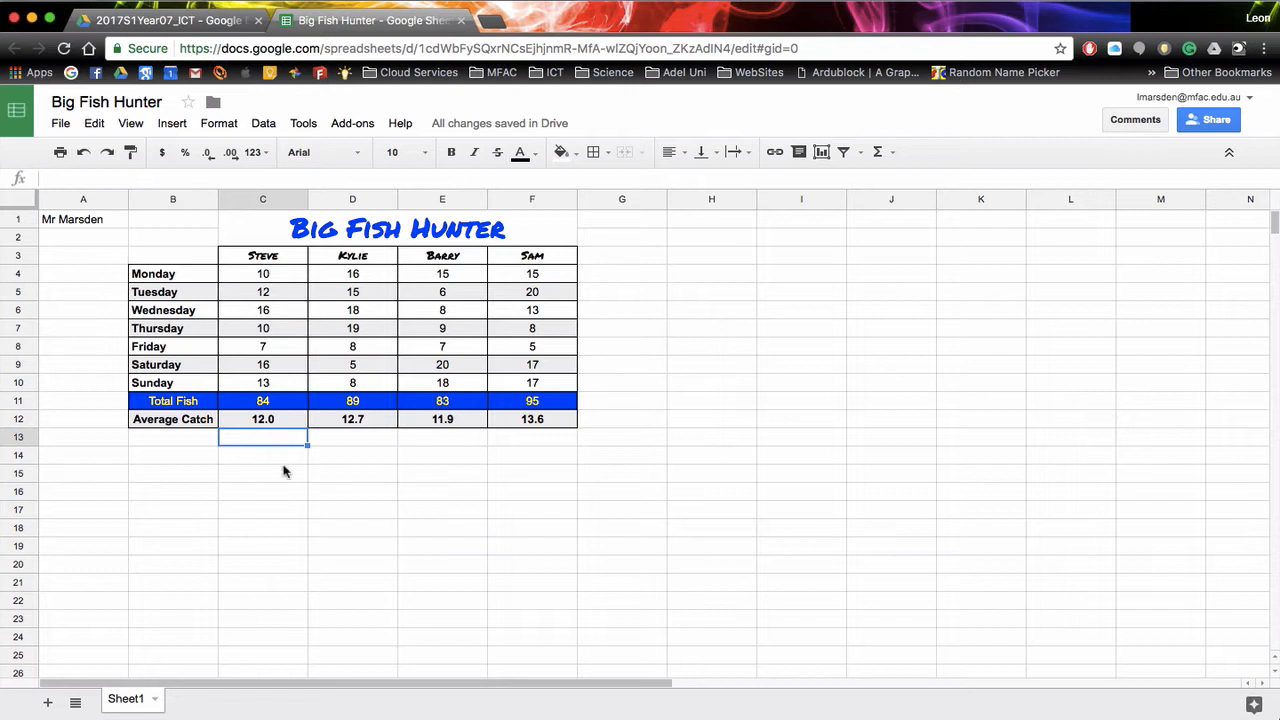
Increase the Average Catch in cell C12 to seven decimal places
{"action": "left_click", "coordinate": [271, 422]}
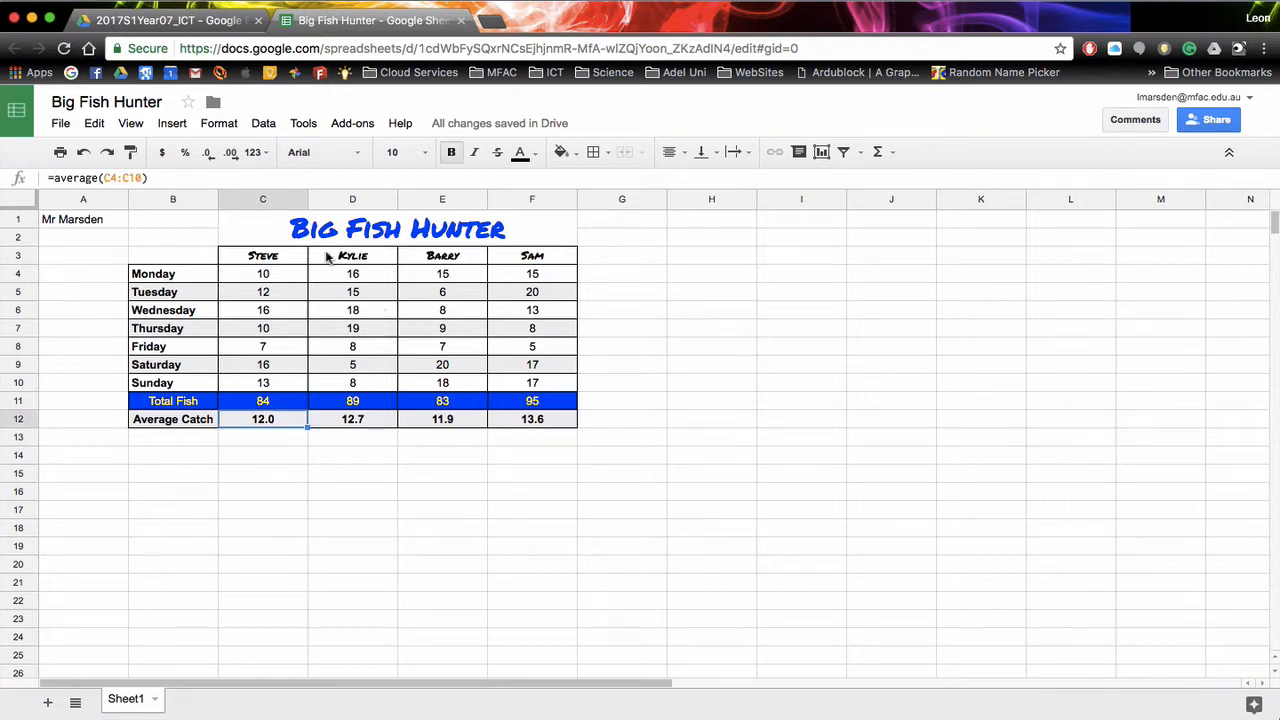
{"action": "left_click", "coordinate": [230, 156]}
{"action": "left_click", "coordinate": [230, 156]}
{"action": "left_click", "coordinate": [230, 156]}
{"action": "left_click", "coordinate": [230, 156]}
{"action": "left_click", "coordinate": [230, 156]}
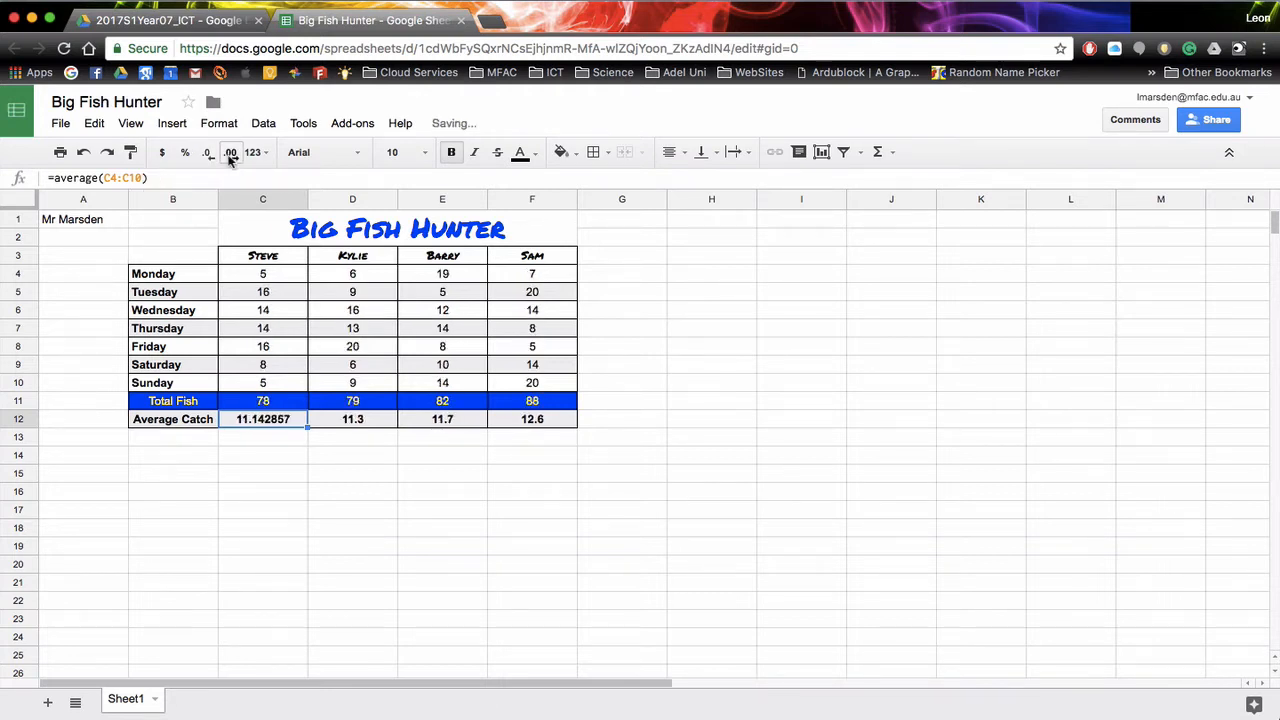
{"action": "left_click", "coordinate": [230, 156]}
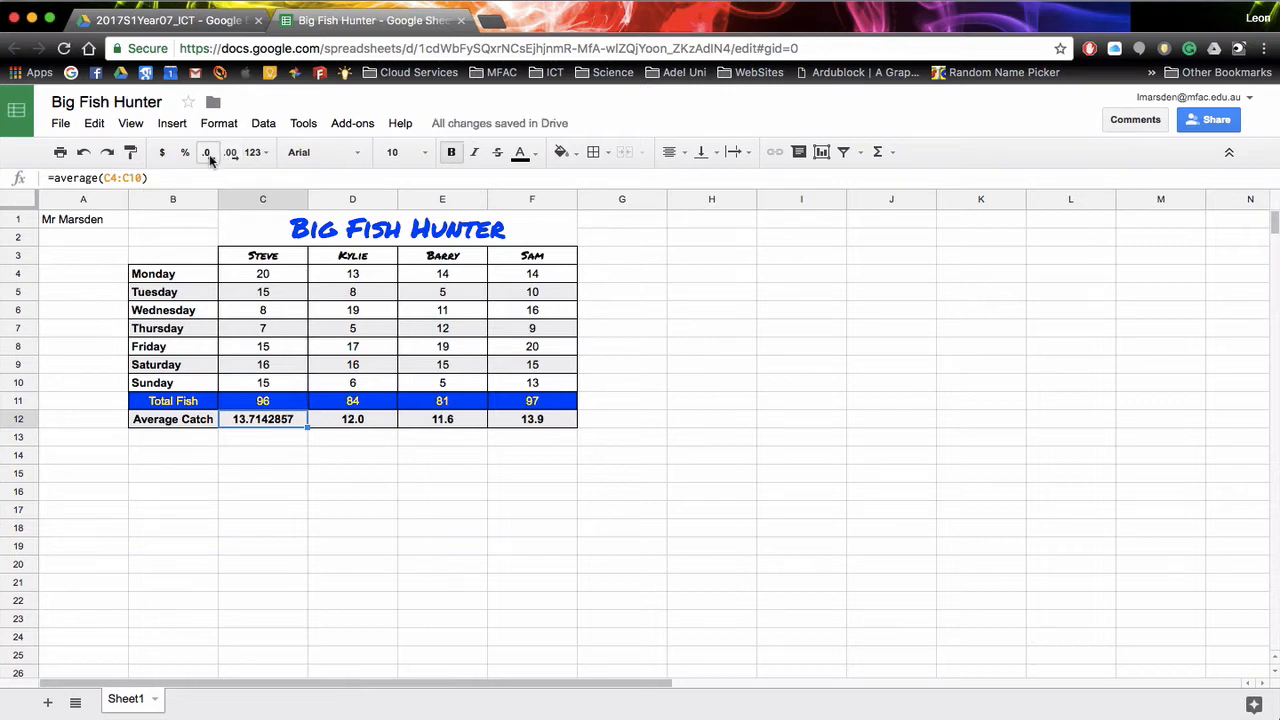
Reduce the Average Catch in cell C12 to a whole number with no decimal places
{"action": "left_click", "coordinate": [209, 155]}
{"action": "left_click", "coordinate": [209, 155]}
{"action": "left_click", "coordinate": [209, 155]}
{"action": "left_click", "coordinate": [209, 155]}
{"action": "left_click", "coordinate": [209, 155]}
{"action": "left_click", "coordinate": [209, 154]}
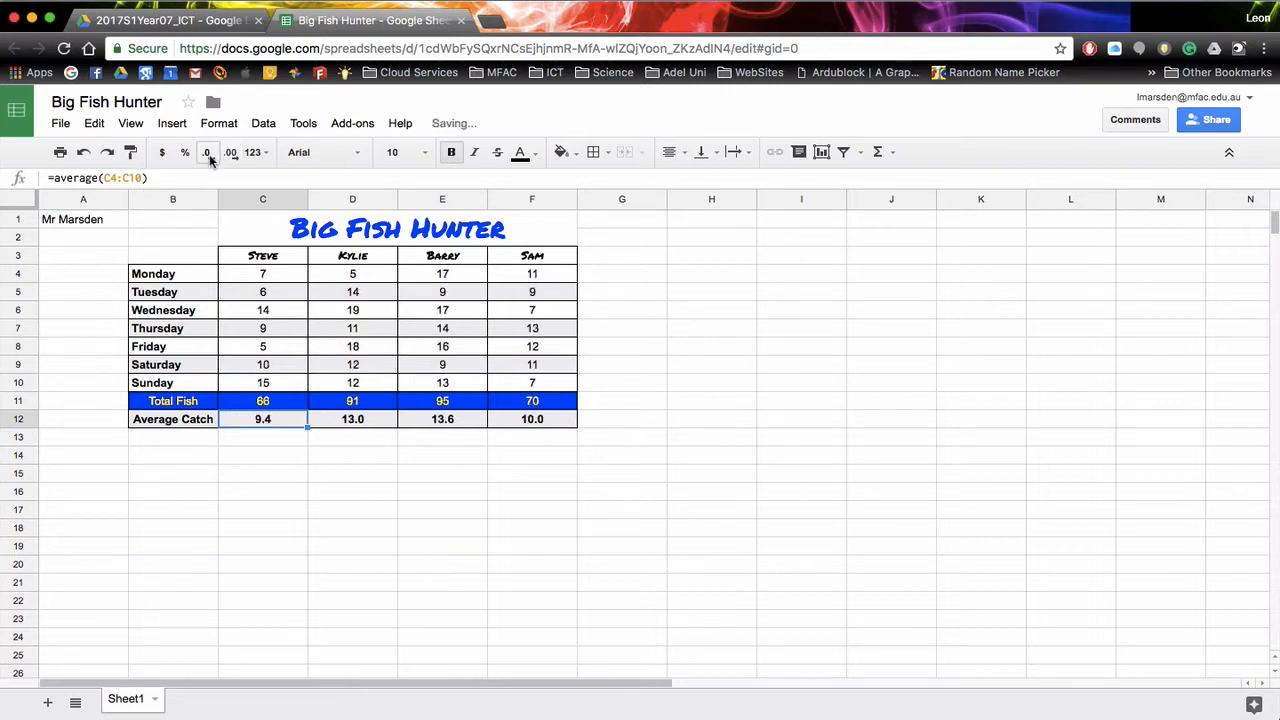
{"action": "left_click", "coordinate": [209, 154]}
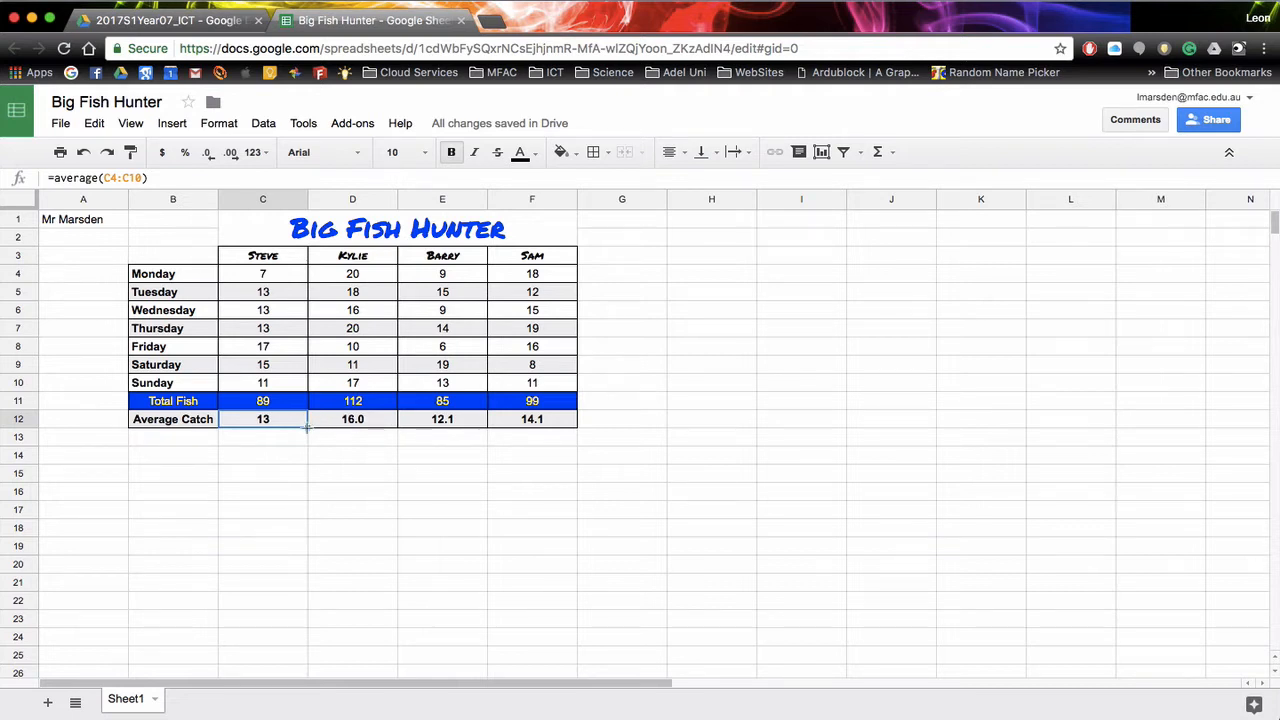
Fill the Average Catch formula and its number format from C12 across to F12
{"action": "left_click_drag", "start_coordinate": [307, 427], "coordinate": [520, 423]}
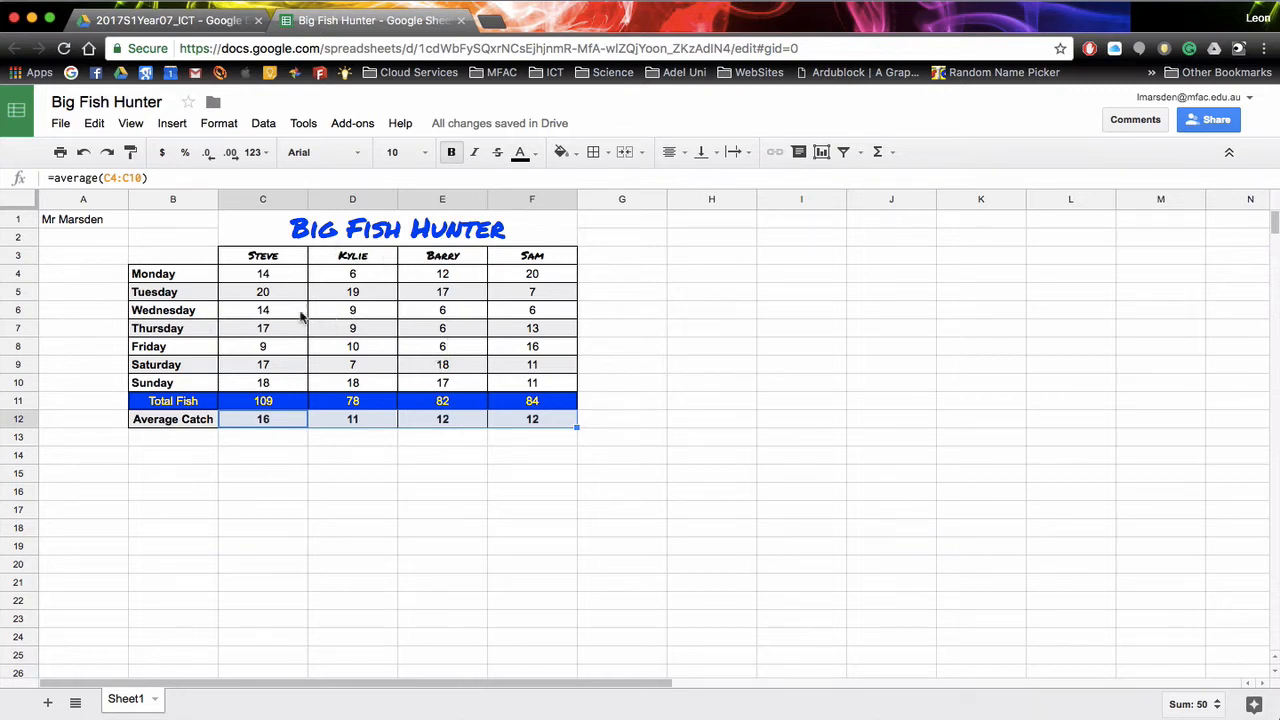
{"action": "left_click", "coordinate": [585, 452]}
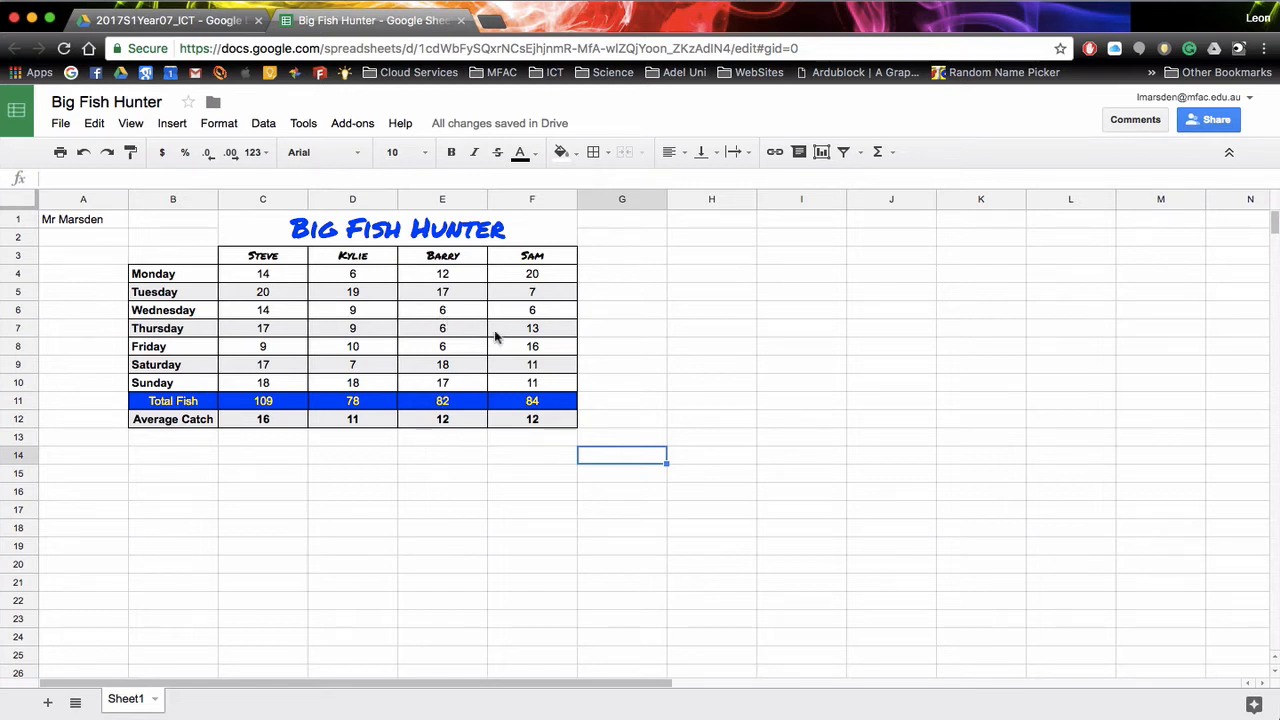
Start a chart from the range B3:F10 and make it a Column chart with side-by-side columns
{"action": "left_click", "coordinate": [188, 255]}
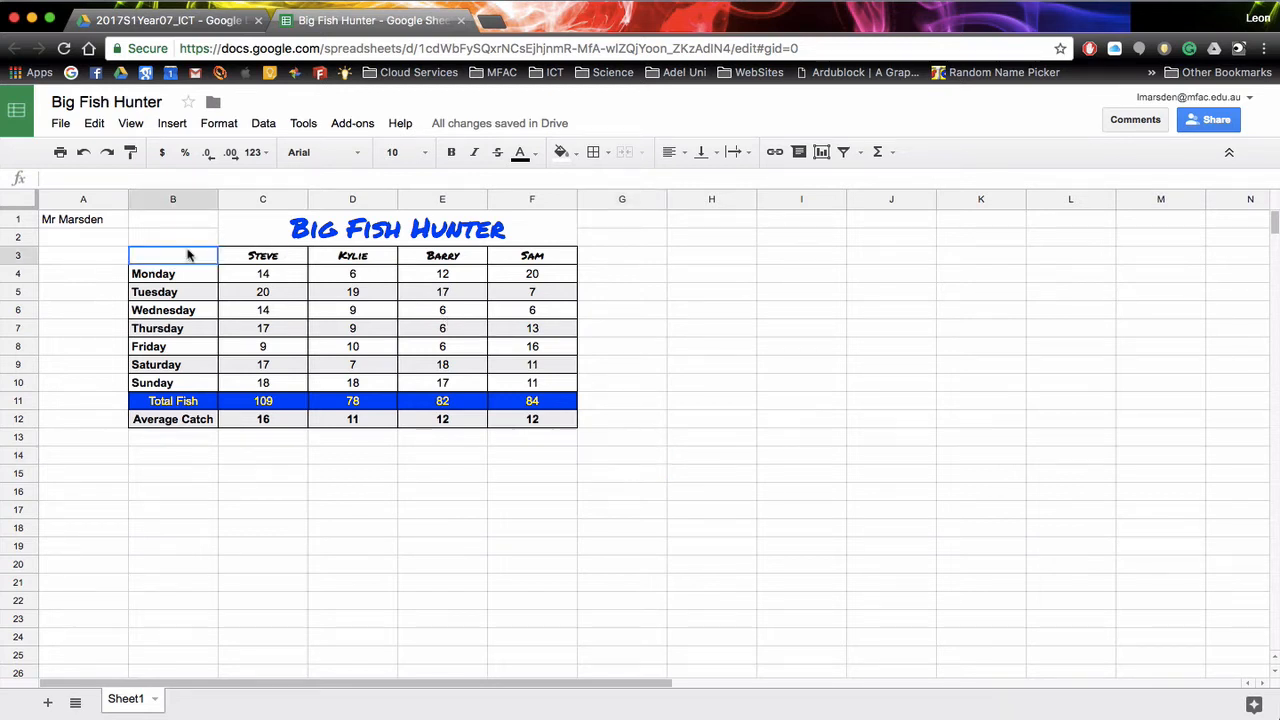
{"action": "left_click_drag", "start_coordinate": [188, 255], "coordinate": [520, 393]}
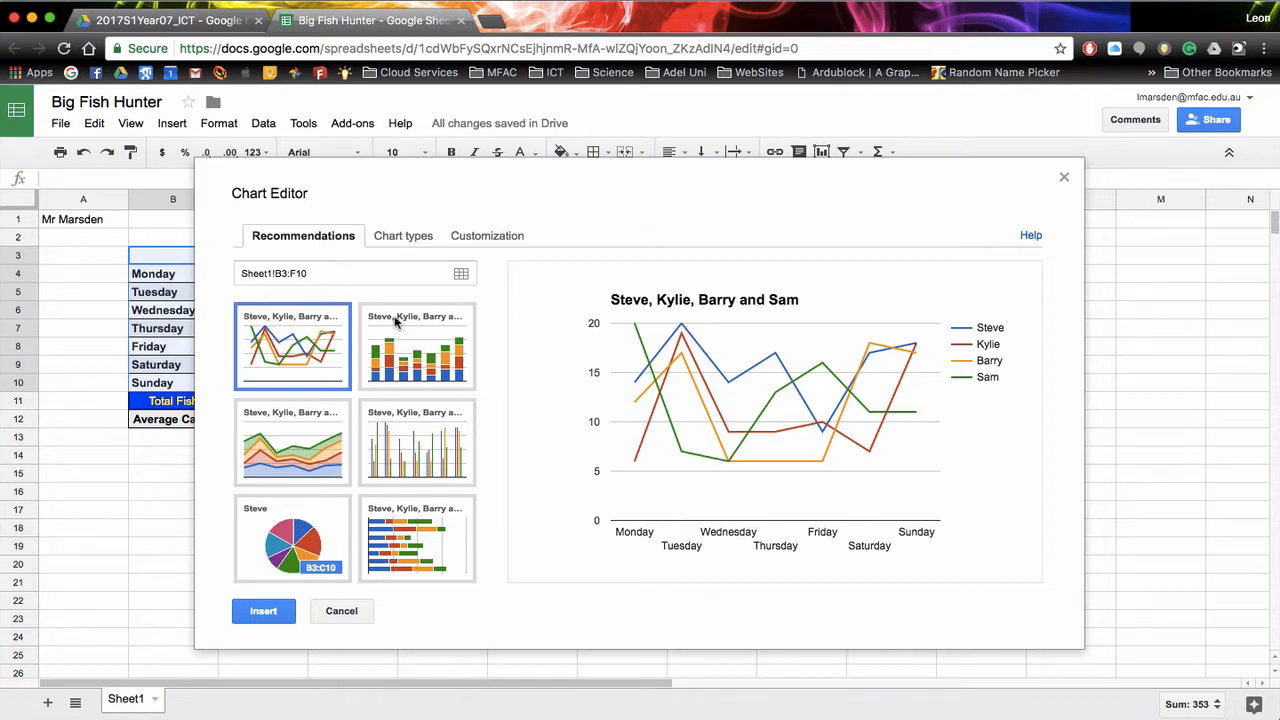
{"action": "left_click", "coordinate": [410, 238]}
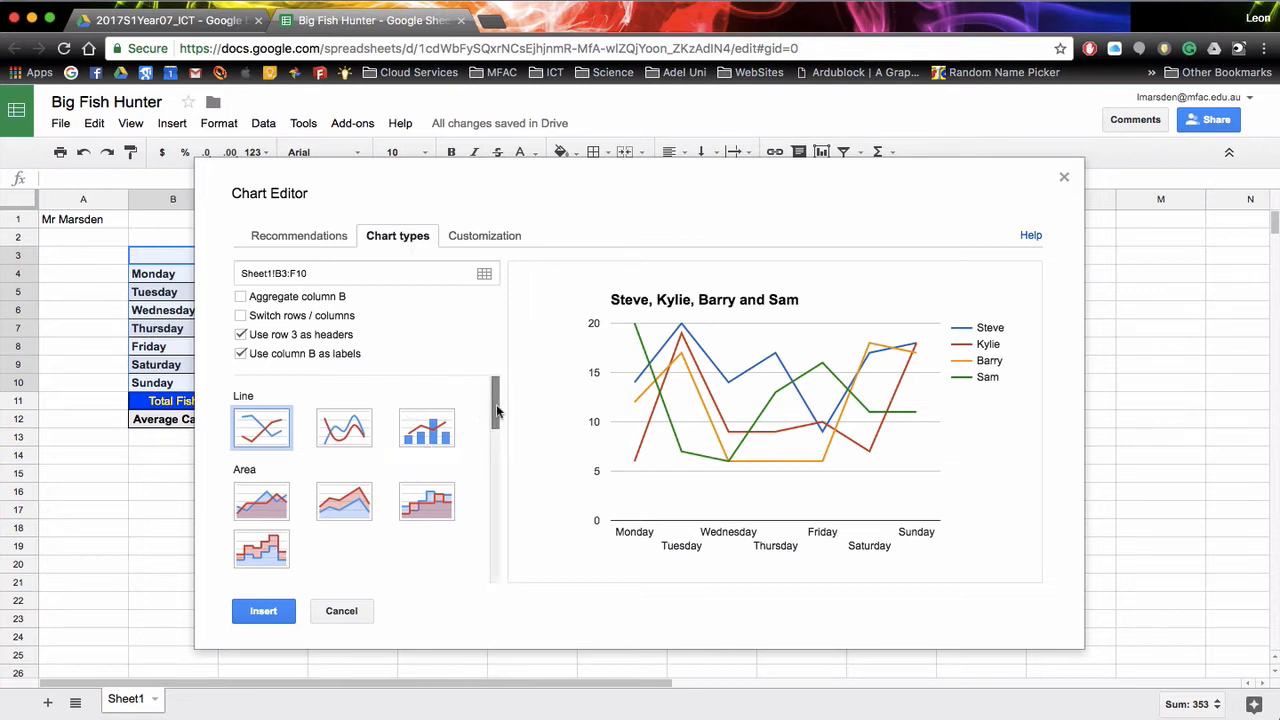
{"action": "left_click_drag", "start_coordinate": [494, 409], "coordinate": [494, 443]}
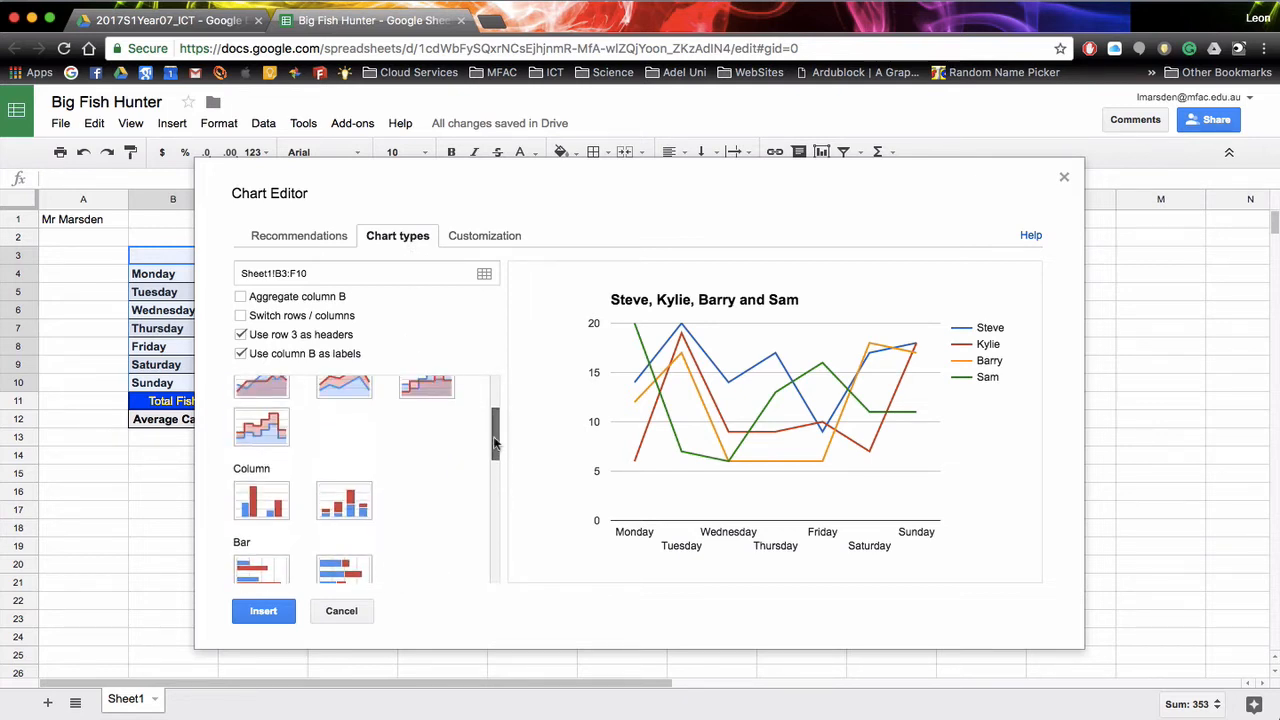
{"action": "left_click", "coordinate": [260, 497]}
{"action": "mouse_move", "coordinate": [697, 495]}
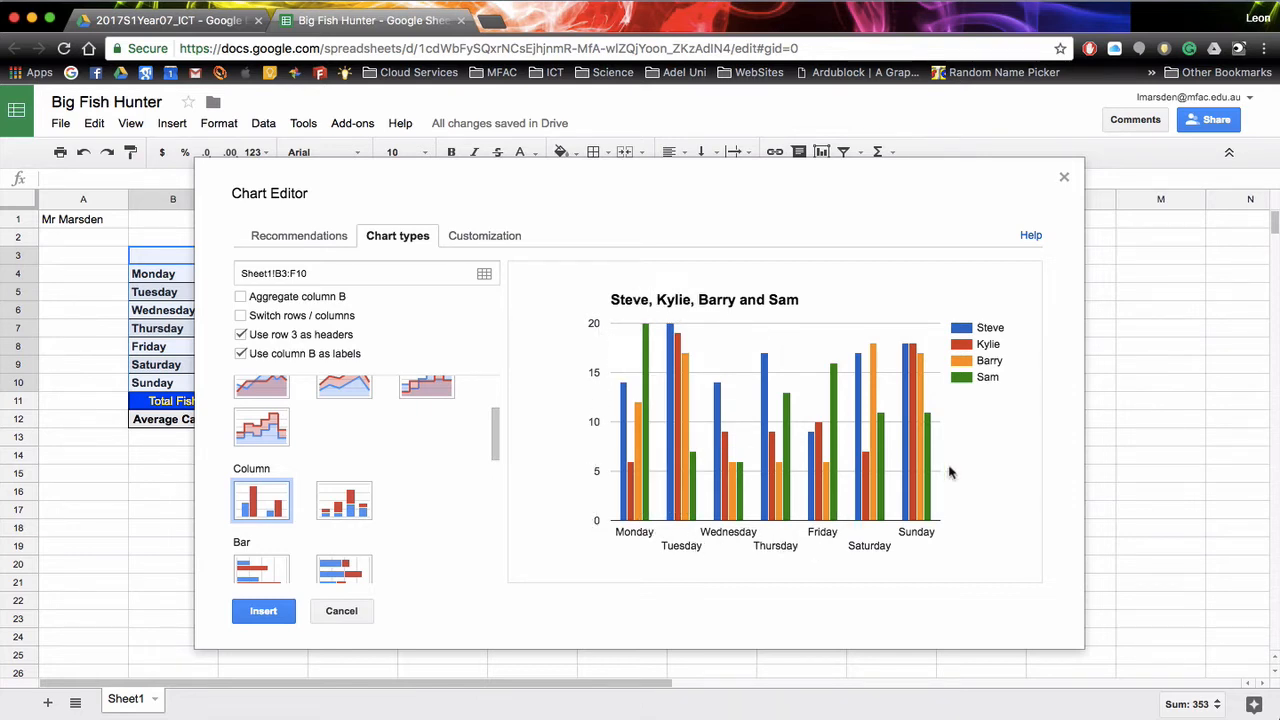
{"action": "mouse_move", "coordinate": [622, 421]}
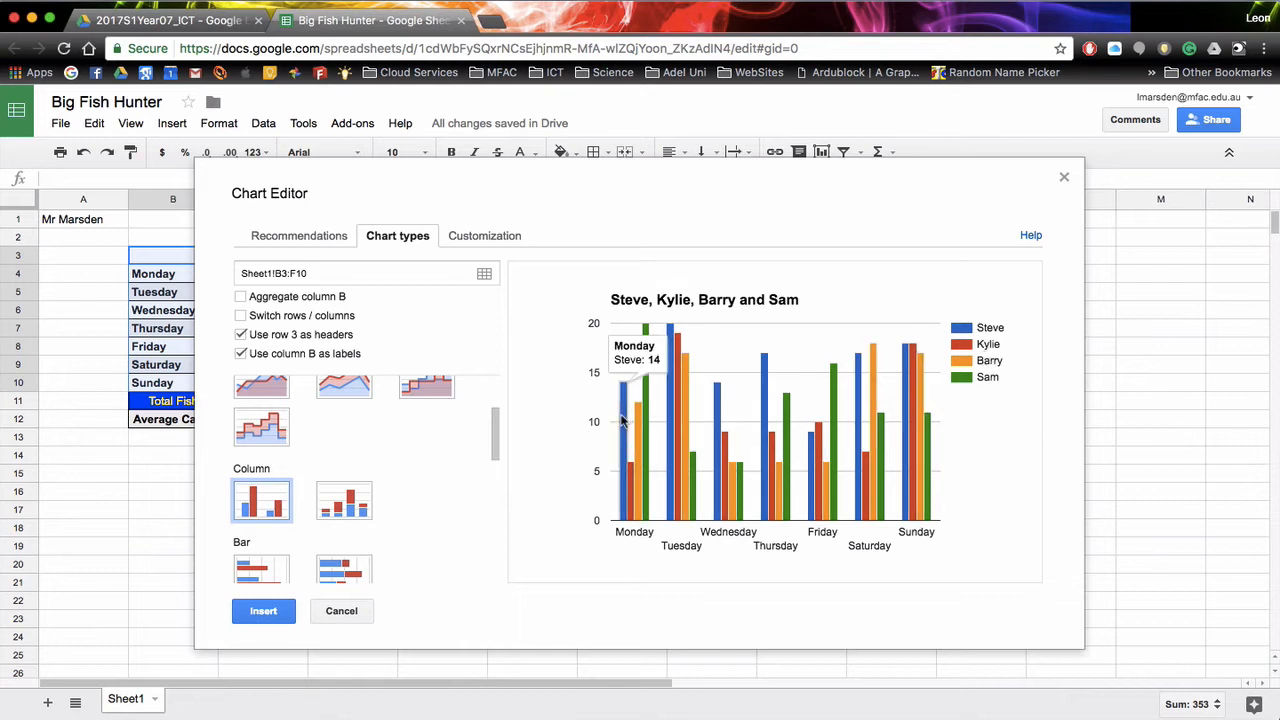
Change the chart title to "Big Fish Hunter"
{"action": "left_click", "coordinate": [486, 238]}
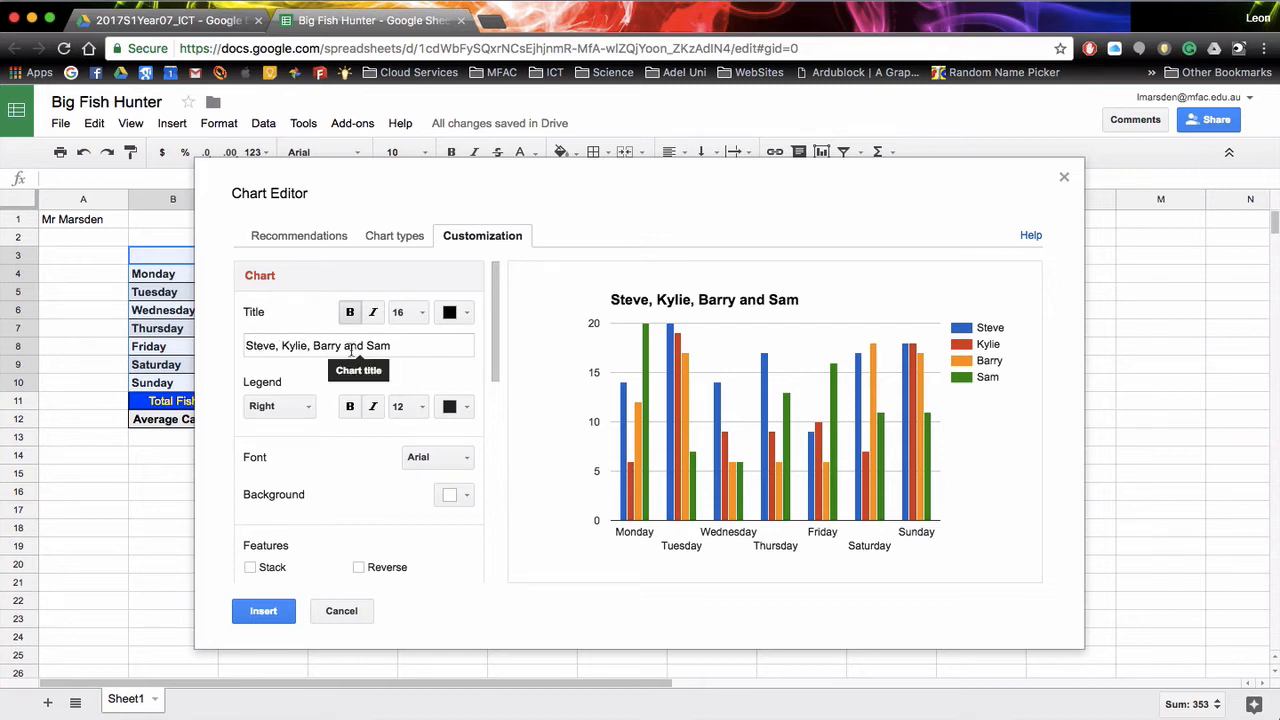
{"action": "left_click_drag", "start_coordinate": [405, 348], "coordinate": [236, 350]}
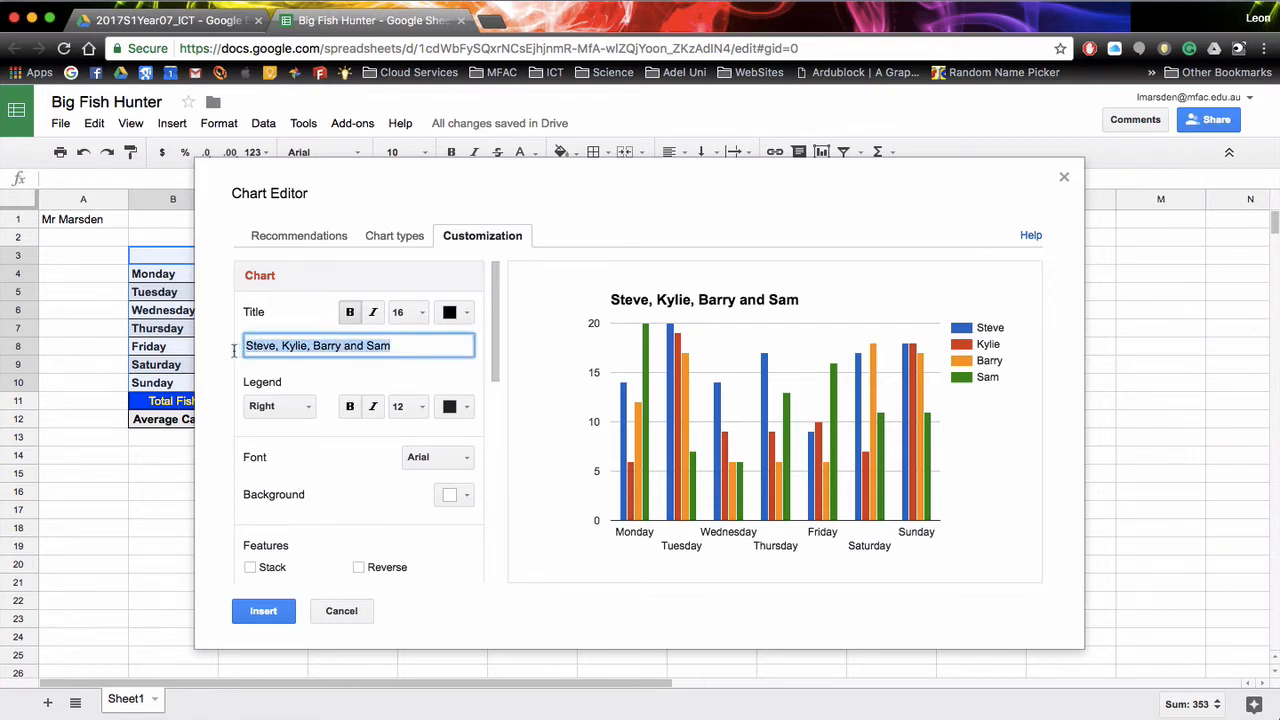
{"action": "type", "text": "Big Fi"}
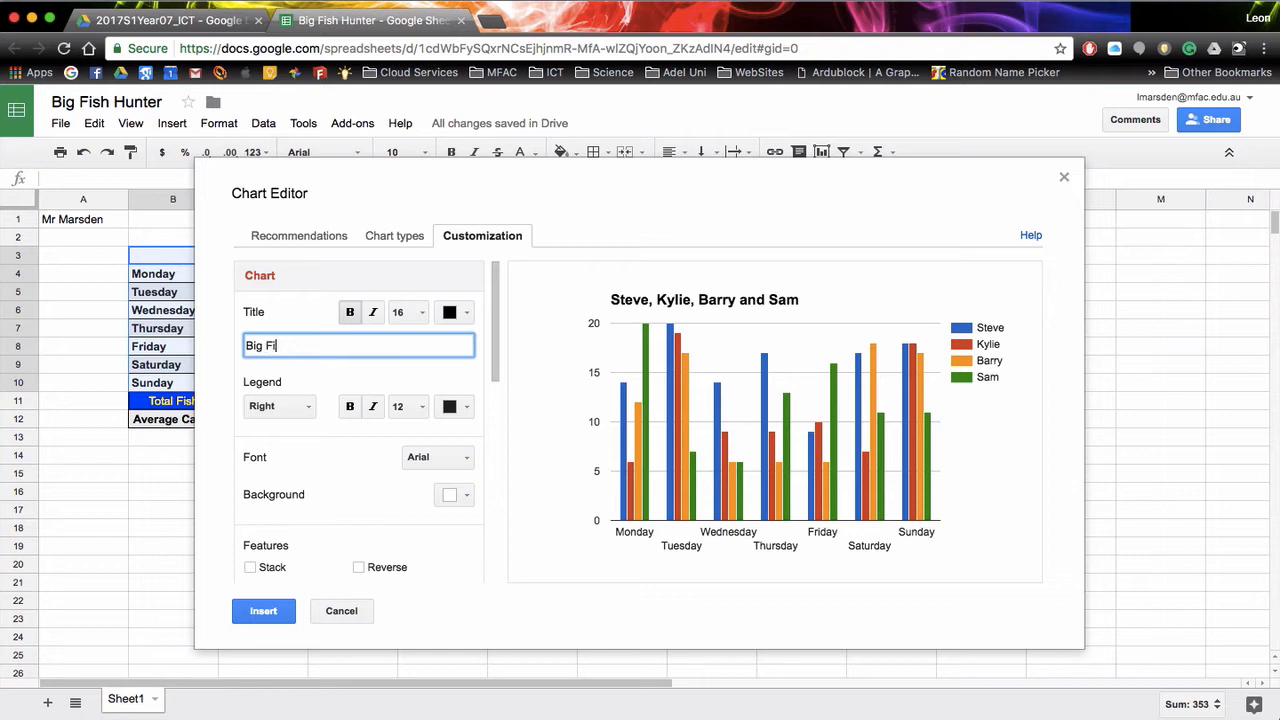
{"action": "type", "text": "sh Hunter"}
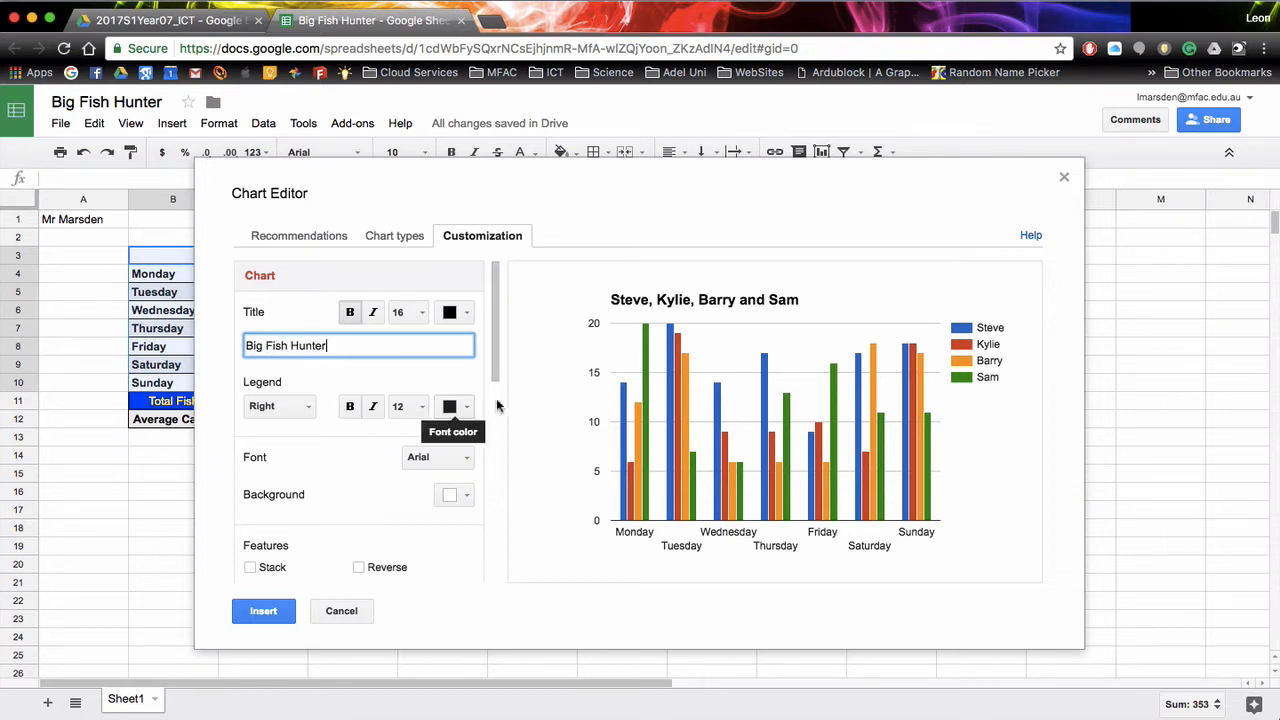
{"action": "left_click", "coordinate": [547, 390]}
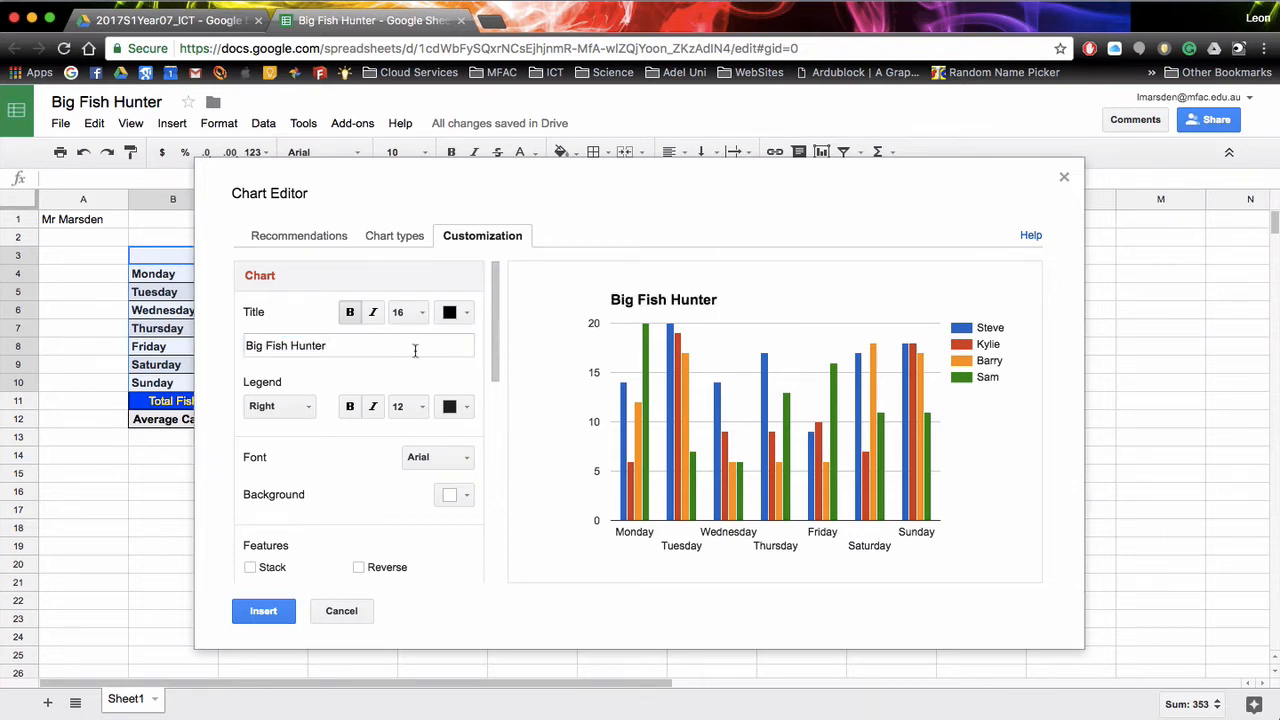
Change the chart title's font color to dark teal and its font size to 24
{"action": "left_click", "coordinate": [356, 341]}
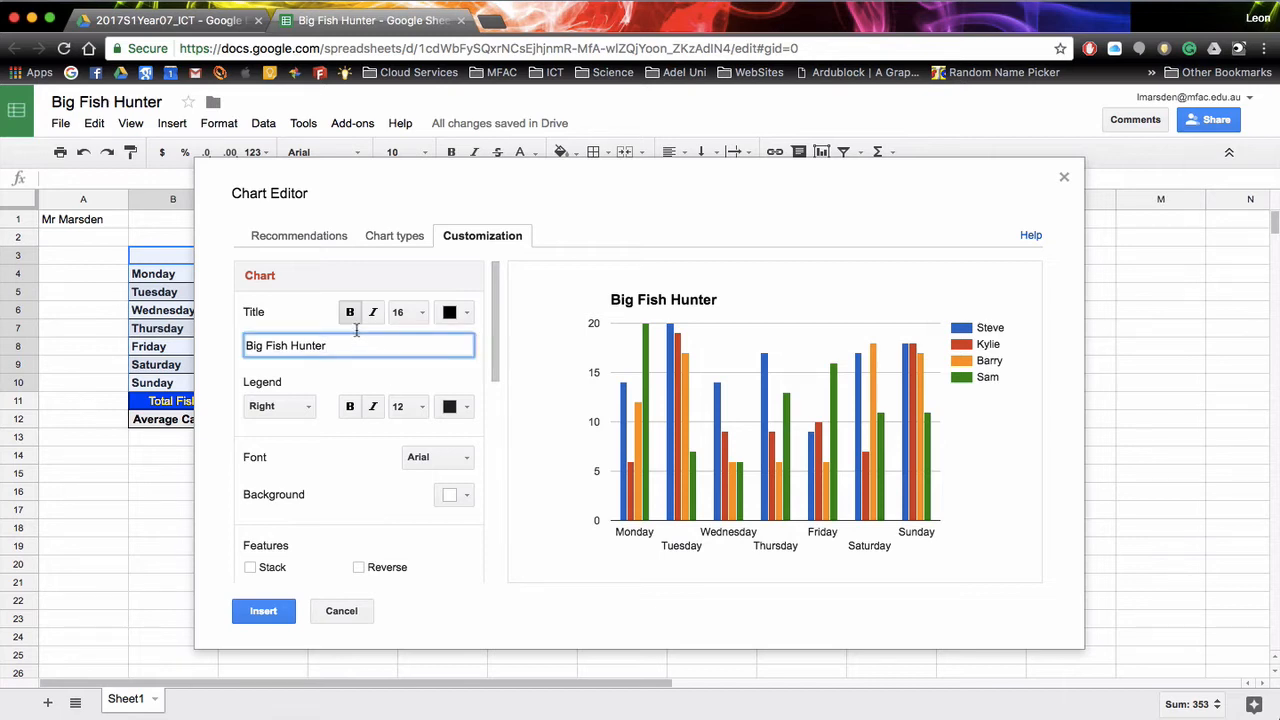
{"action": "left_click", "coordinate": [465, 316]}
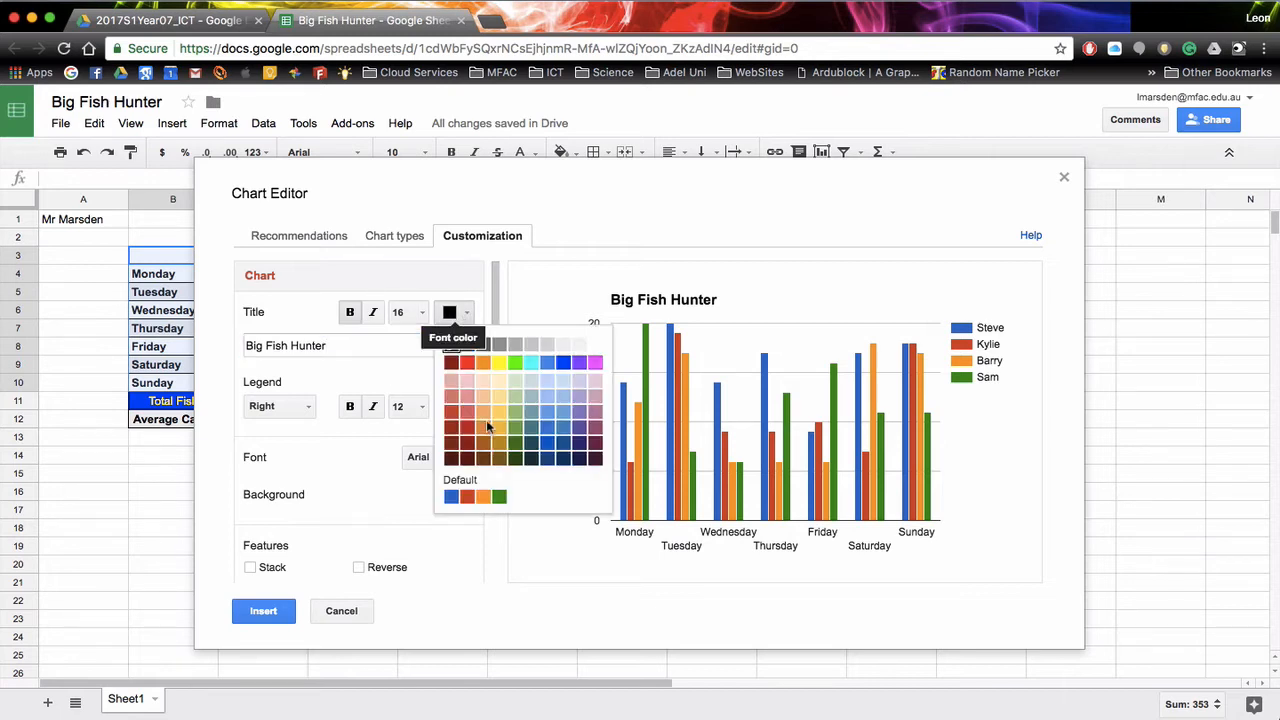
{"action": "left_click", "coordinate": [540, 448]}
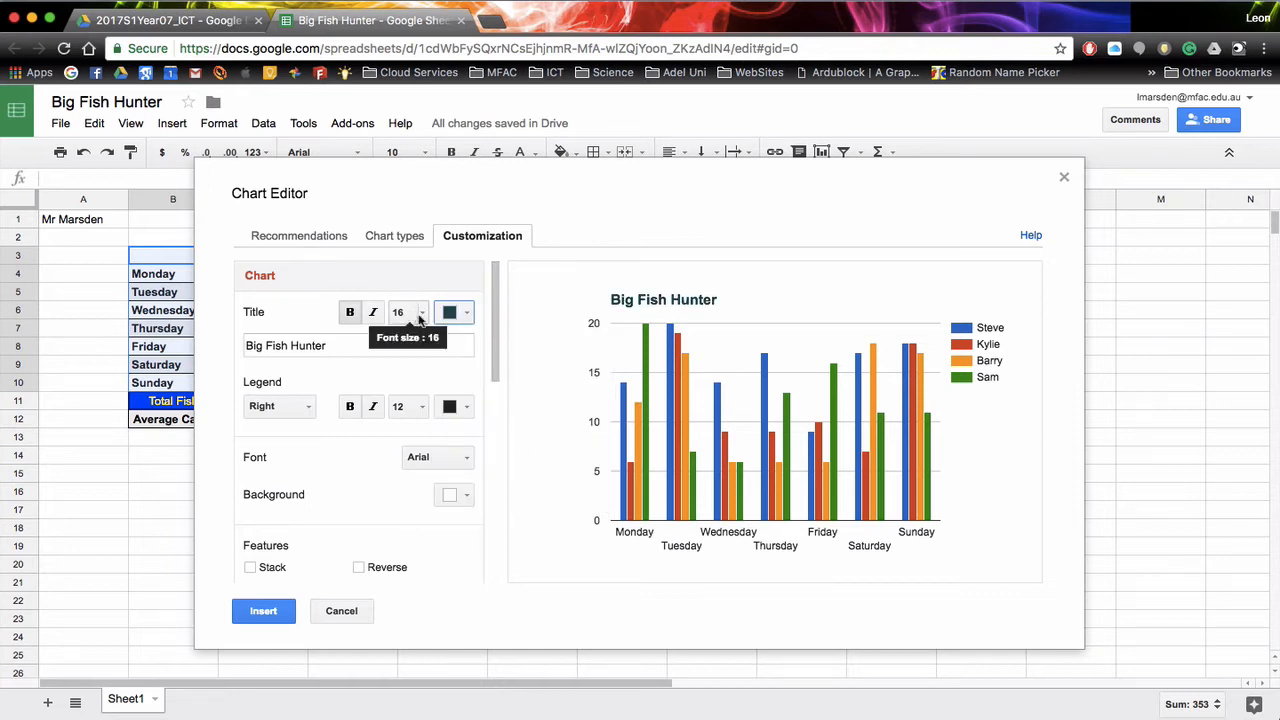
{"action": "left_click", "coordinate": [420, 316]}
{"action": "left_click", "coordinate": [429, 476]}
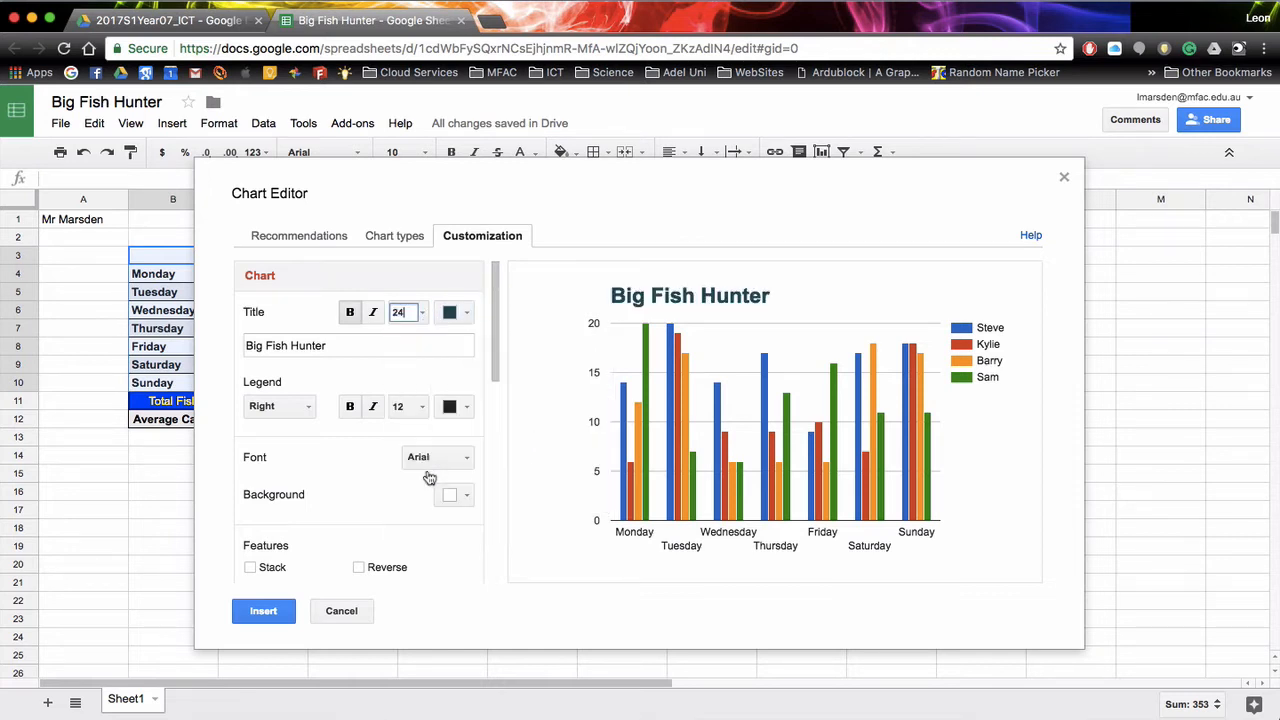
Give the chart's horizontal axis the title "Days of the week"
{"action": "left_click_drag", "start_coordinate": [494, 377], "coordinate": [495, 478]}
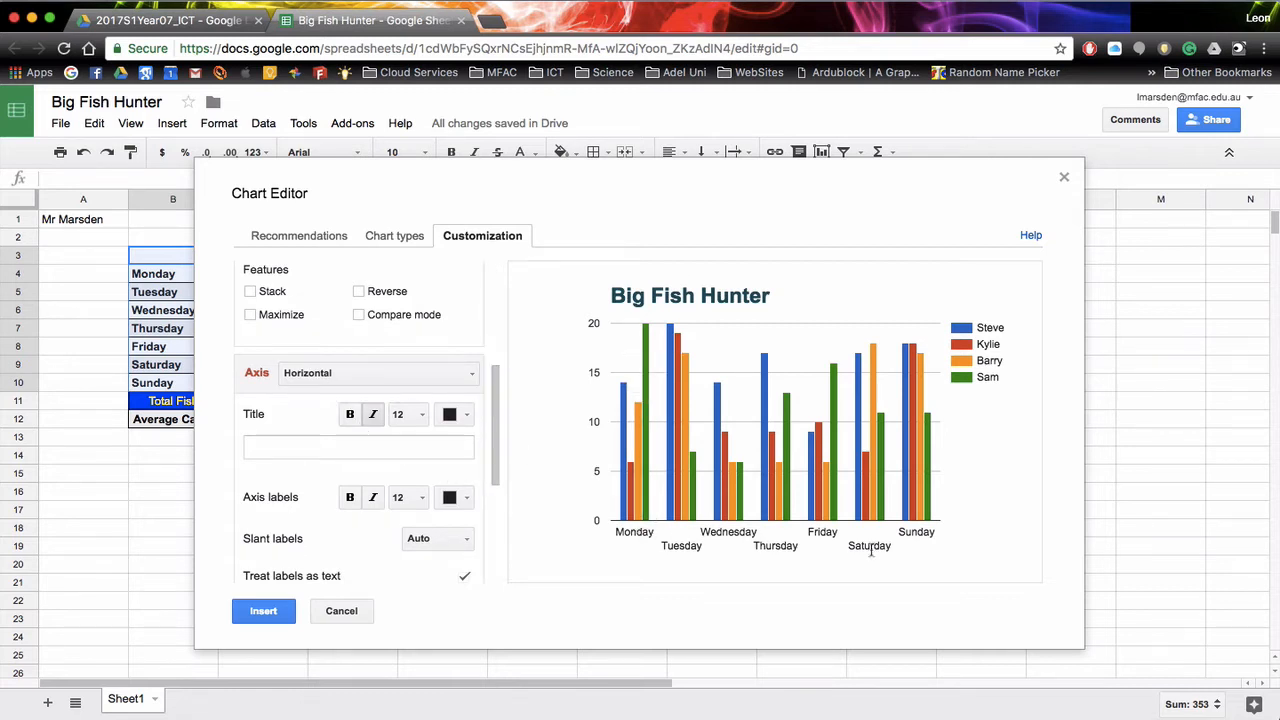
{"action": "left_click", "coordinate": [336, 447]}
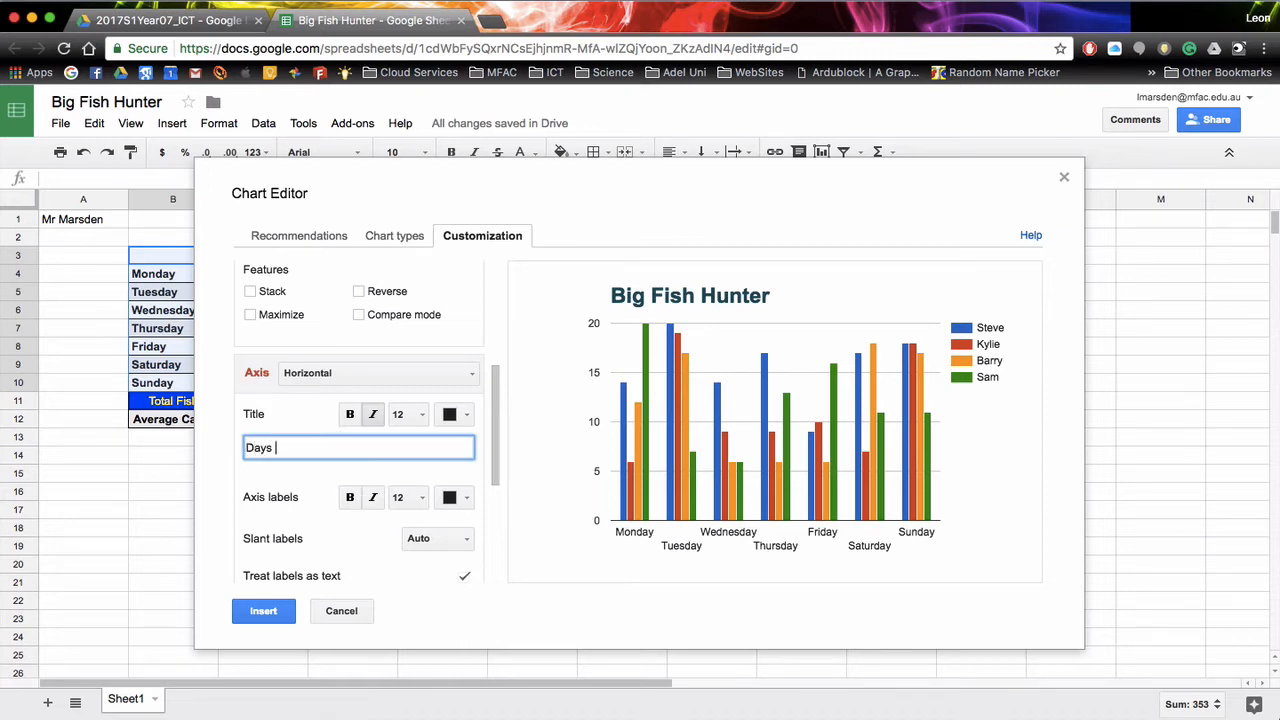
{"action": "type", "text": "Days of Th"}
{"action": "key", "text": "BackSpace"}
{"action": "key", "text": "BackSpace"}
{"action": "type", "text": "the week"}
Give the chart's left vertical axis the title "Number of fish"
{"action": "scroll", "coordinate": [308, 532], "scroll_direction": "down", "scroll_amount": 2}
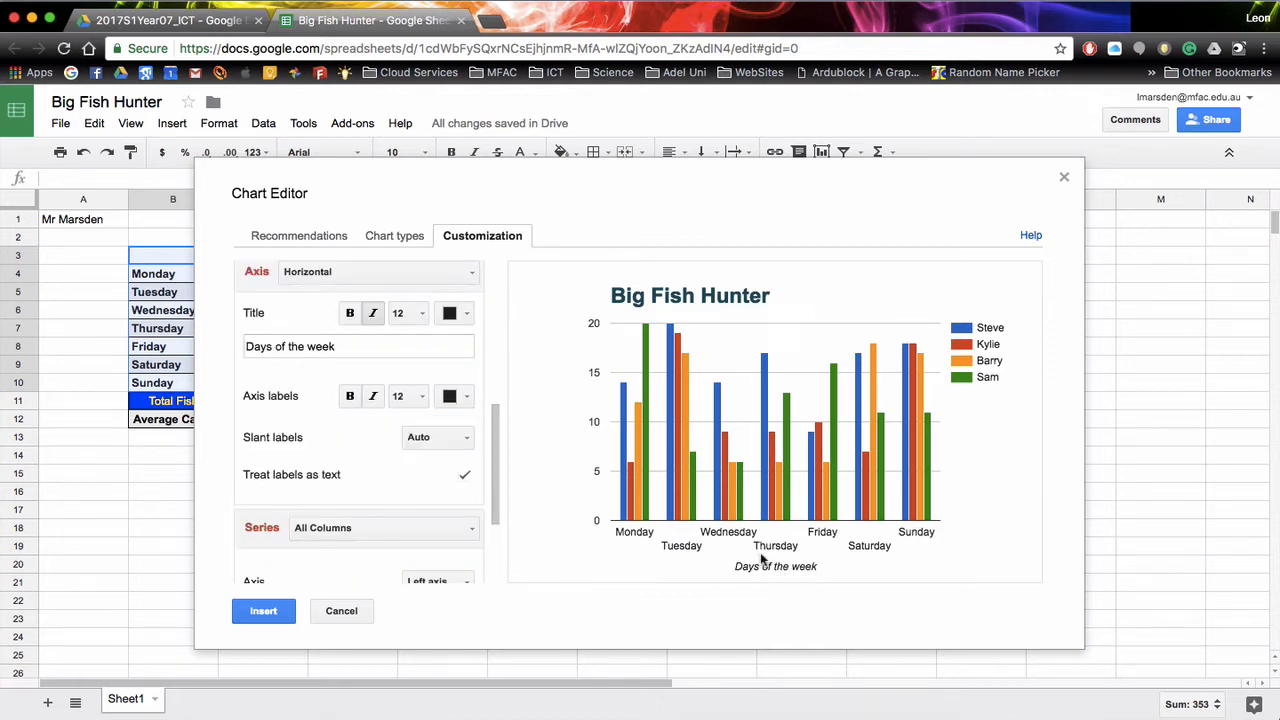
{"action": "left_click", "coordinate": [471, 277]}
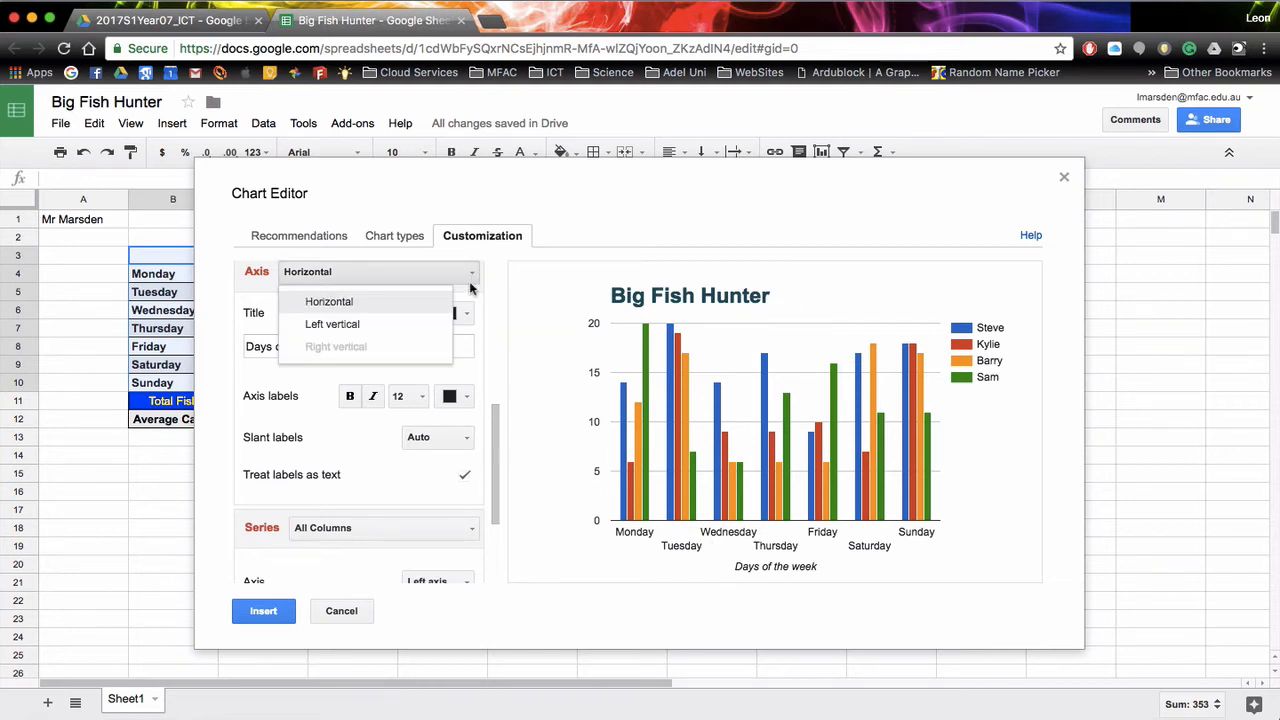
{"action": "left_click", "coordinate": [446, 326]}
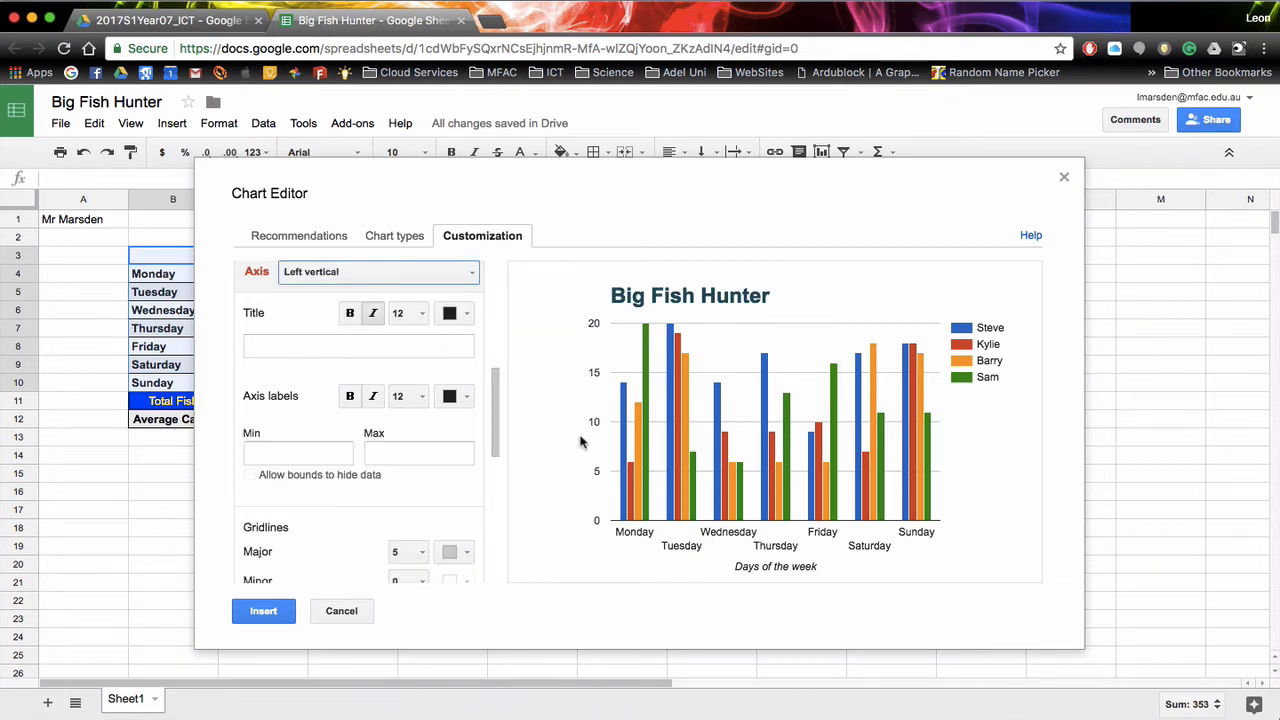
{"action": "left_click", "coordinate": [333, 347]}
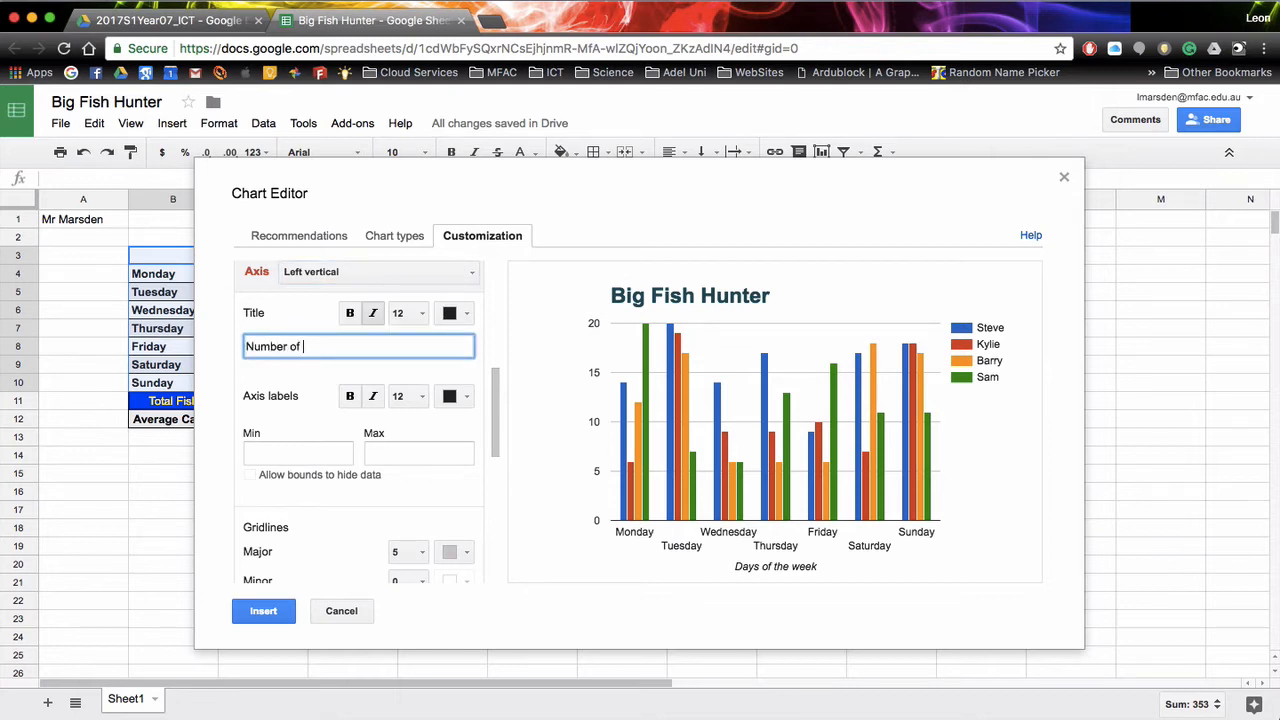
{"action": "type", "text": "Number of fish"}
{"action": "left_click", "coordinate": [558, 460]}
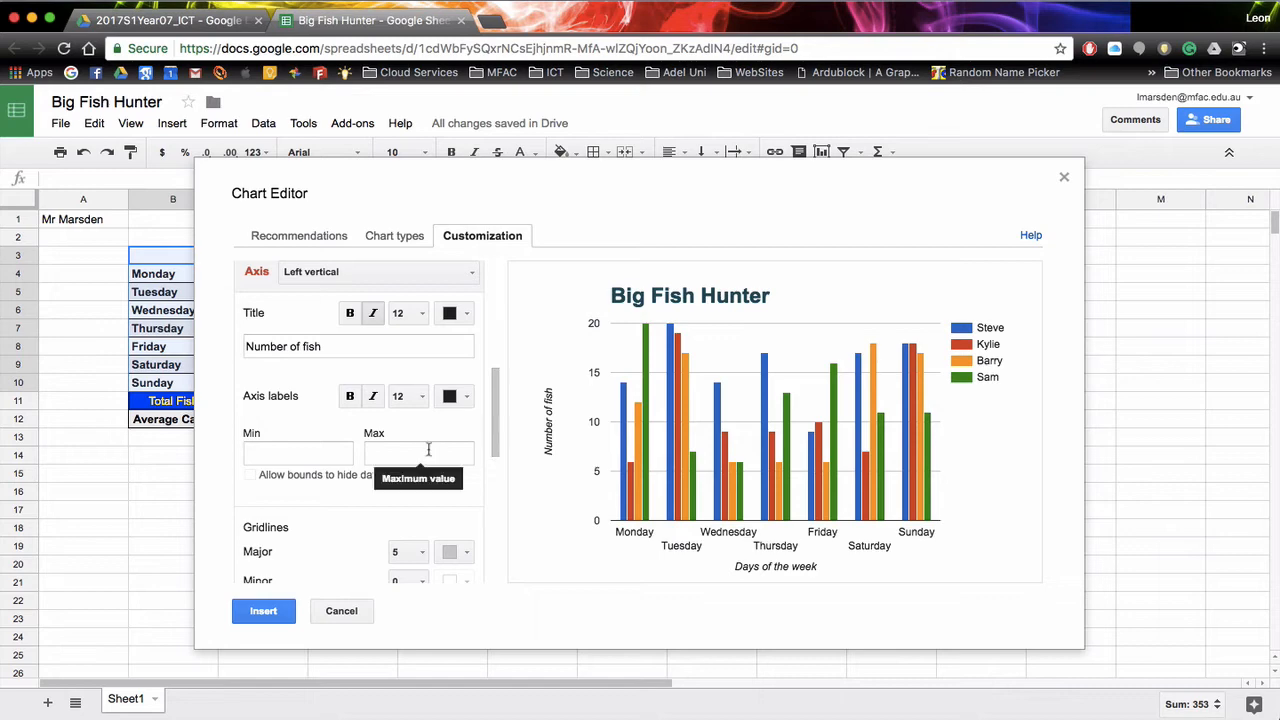
Insert the finished column chart into the sheet and move it beside the data table, starting in column G
{"action": "scroll", "coordinate": [319, 540], "scroll_direction": "down", "scroll_amount": 3}
{"action": "scroll", "coordinate": [319, 540], "scroll_direction": "up", "scroll_amount": 8}
{"action": "scroll", "coordinate": [319, 547], "scroll_direction": "up", "scroll_amount": 1}
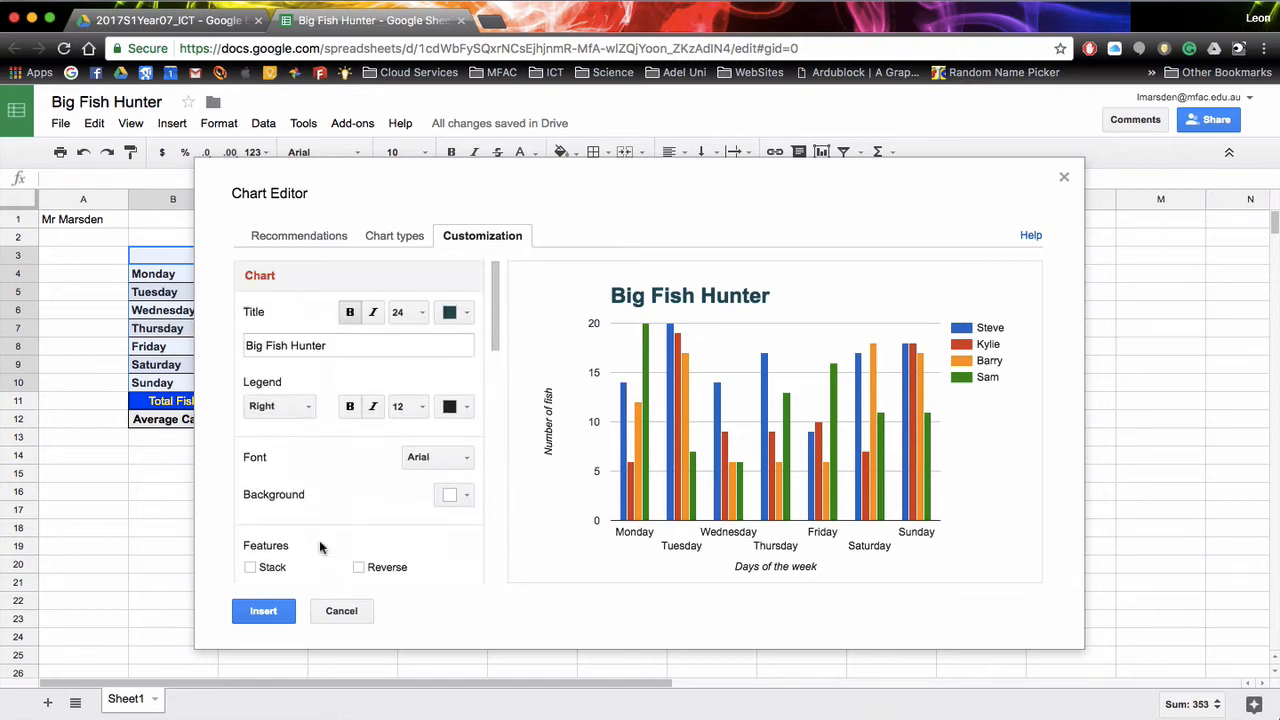
{"action": "left_click", "coordinate": [266, 613]}
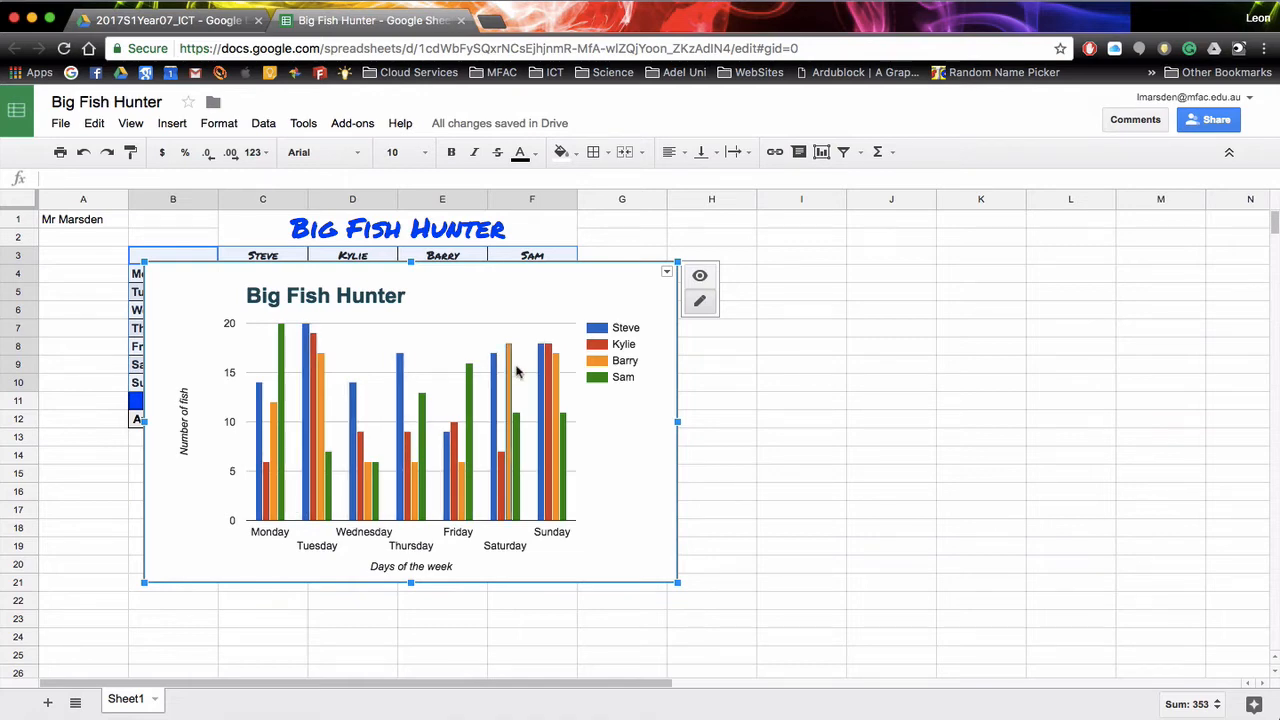
{"action": "left_click_drag", "start_coordinate": [544, 264], "coordinate": [1023, 228]}
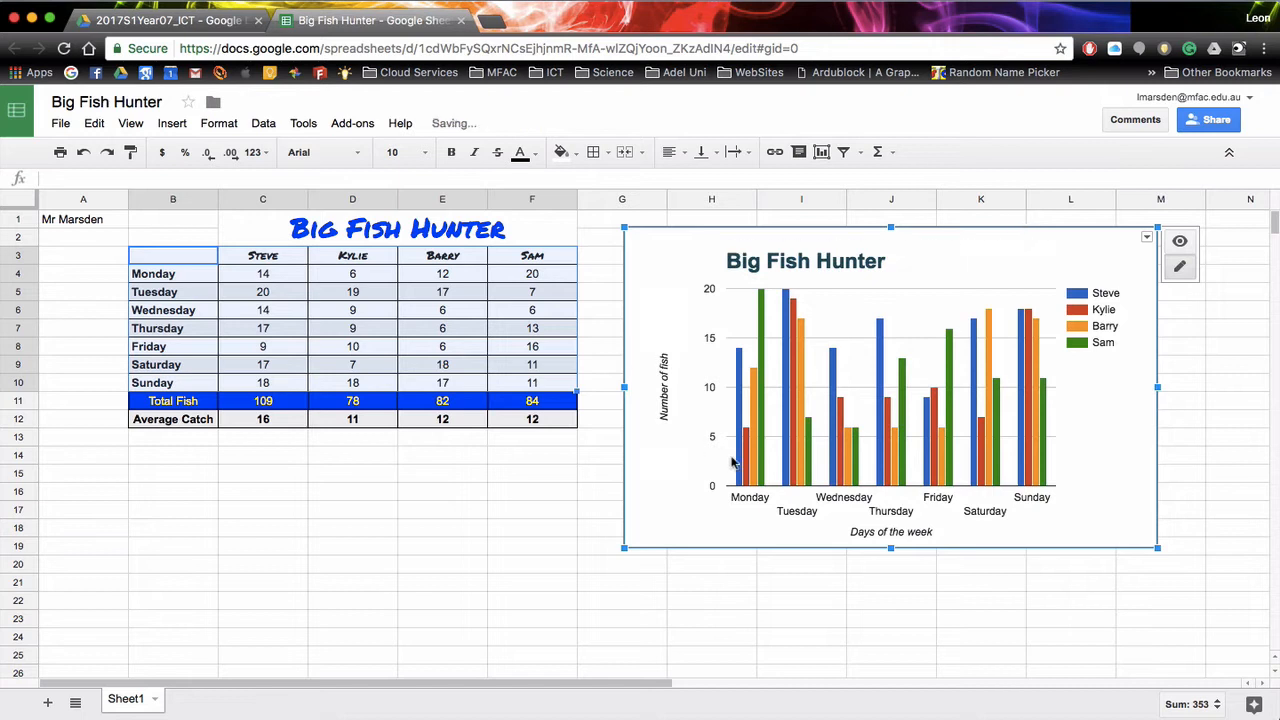
Widen the column chart by extending its right edge into column O
{"action": "scroll", "coordinate": [731, 462], "scroll_direction": "right", "scroll_amount": 3}
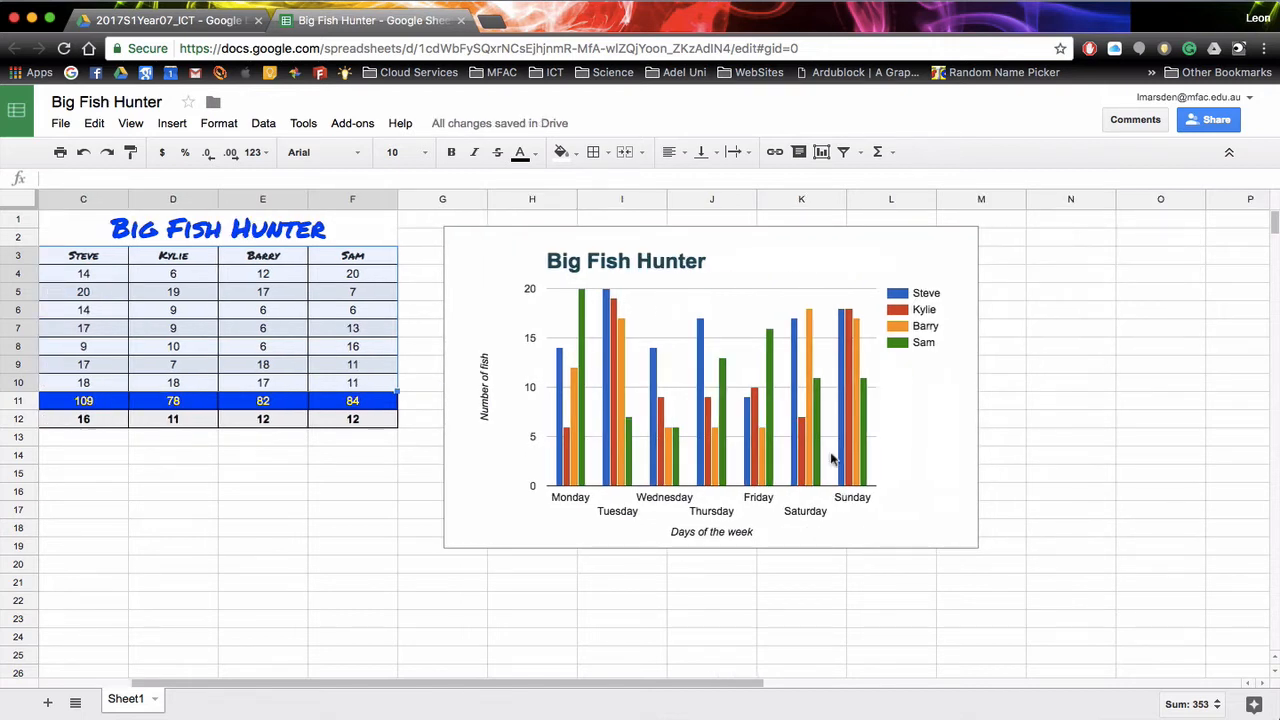
{"action": "left_click", "coordinate": [982, 424]}
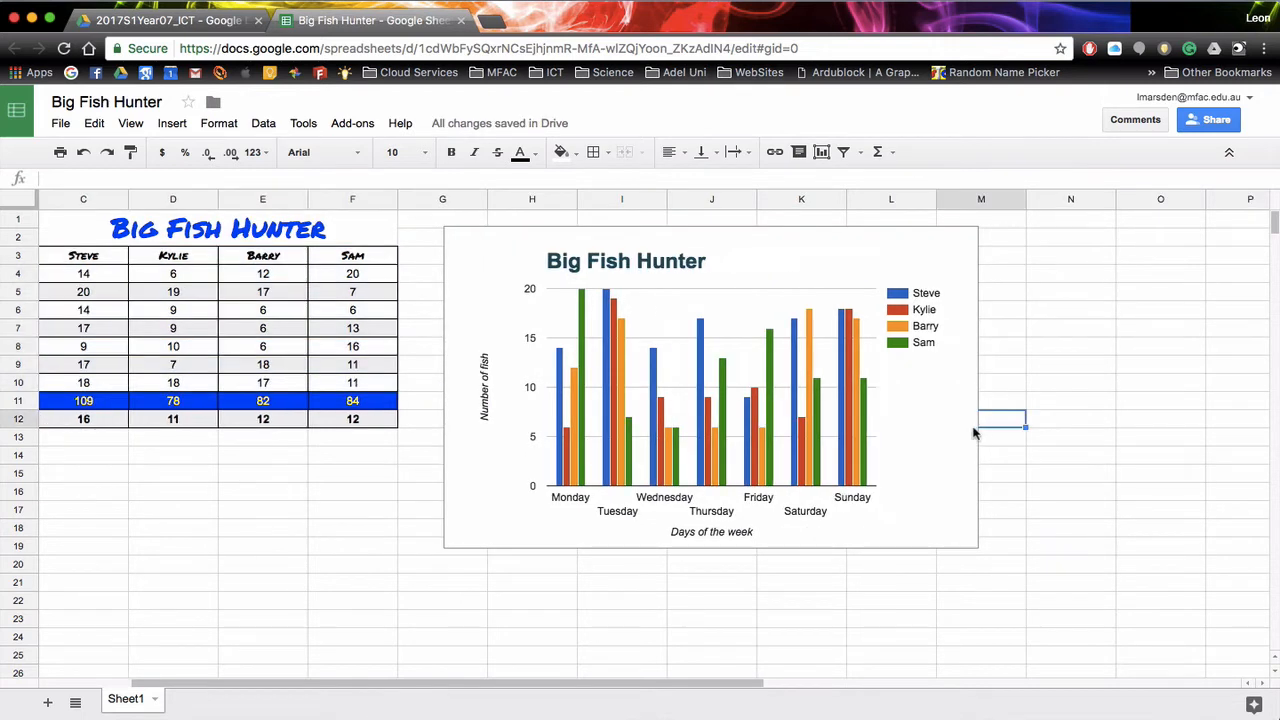
{"action": "left_click", "coordinate": [968, 432]}
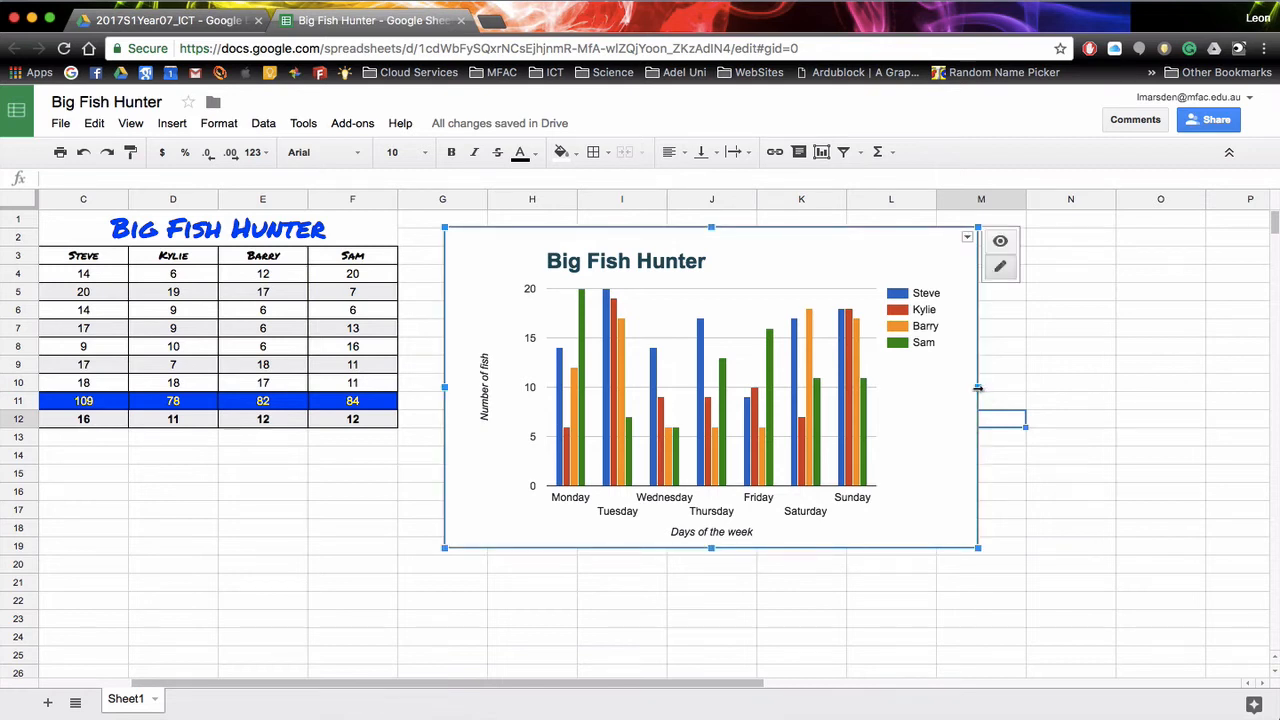
{"action": "left_click_drag", "start_coordinate": [978, 388], "coordinate": [1200, 424]}
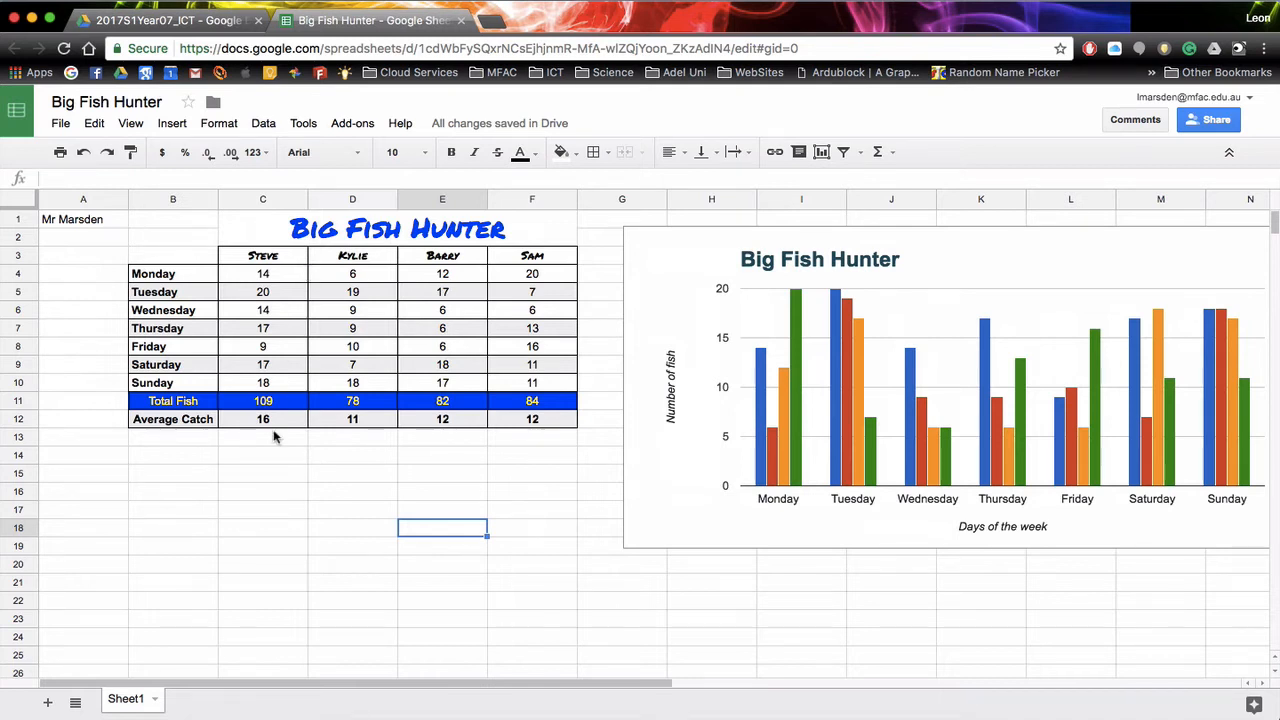
Copy the Total Fish row B11:F11 and paste it into row 26, starting at B26
{"action": "scroll", "coordinate": [273, 436], "scroll_direction": "down", "scroll_amount": 2}
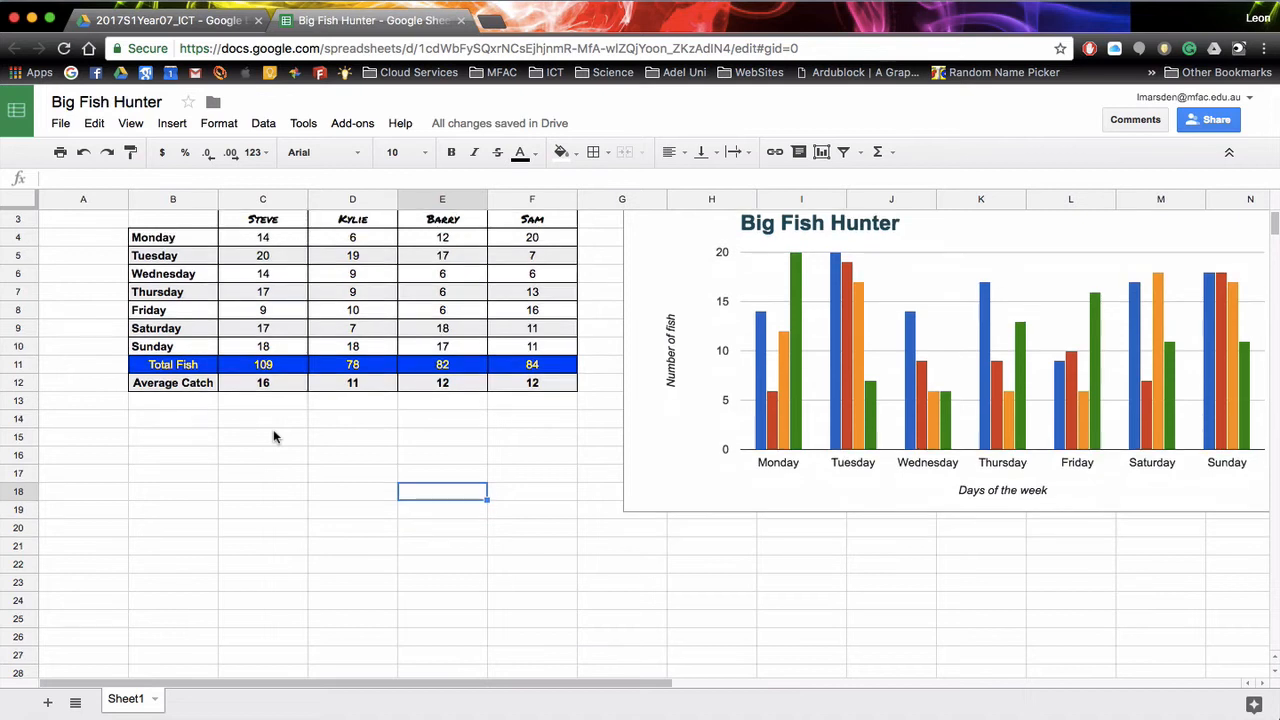
{"action": "scroll", "coordinate": [222, 340], "scroll_direction": "up", "scroll_amount": 1}
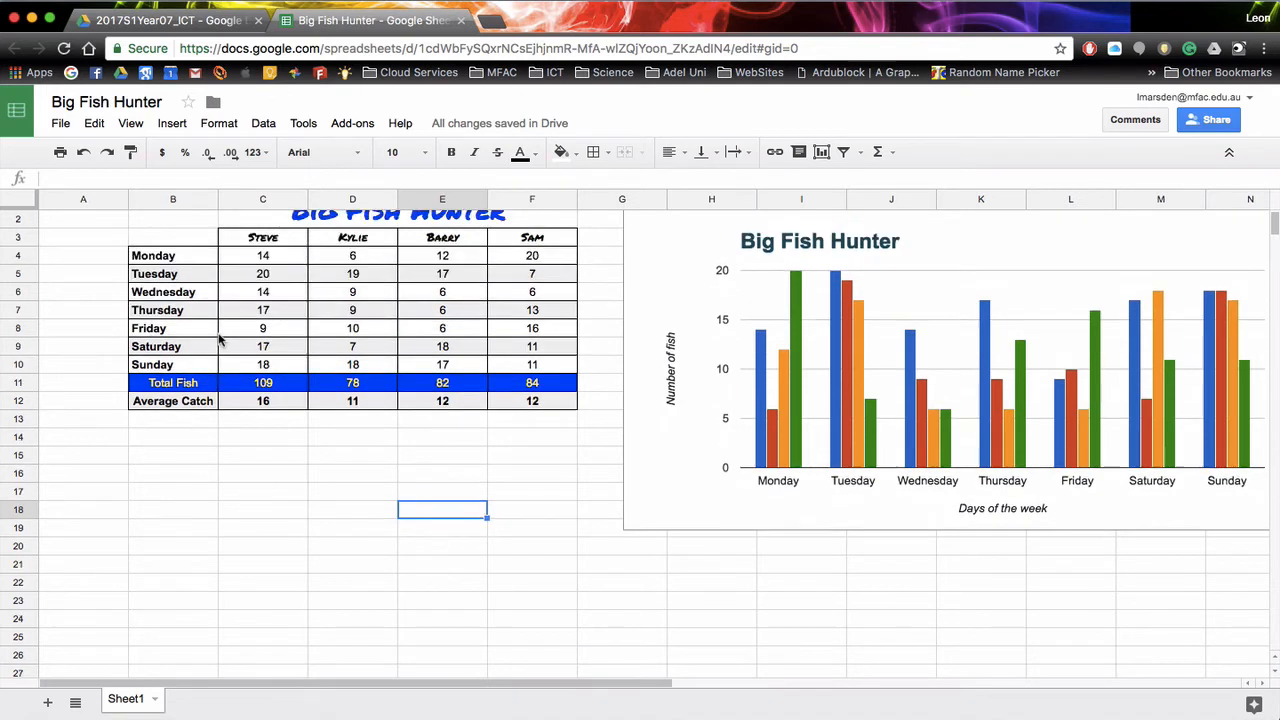
{"action": "left_click", "coordinate": [150, 383]}
{"action": "left_click_drag", "start_coordinate": [150, 383], "coordinate": [501, 390]}
{"action": "scroll", "coordinate": [501, 390], "scroll_direction": "down", "scroll_amount": 2}
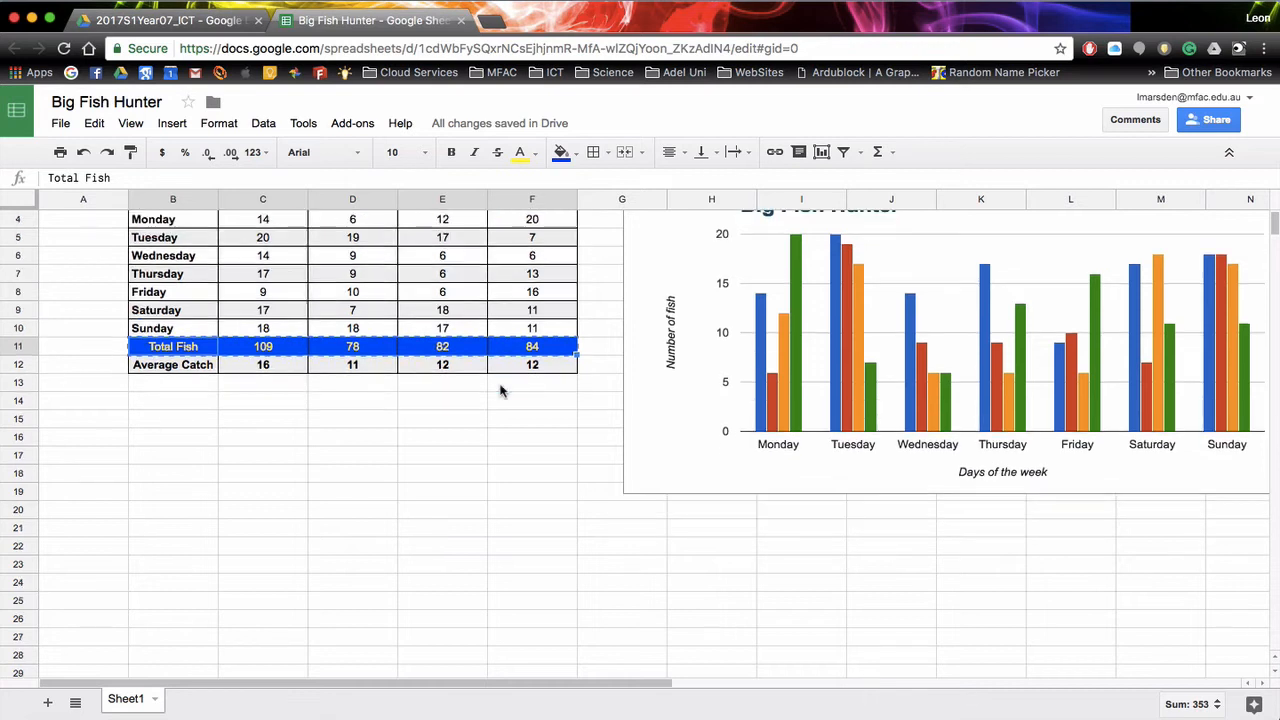
{"action": "left_click", "coordinate": [154, 618]}
{"action": "type", "text": "Total Fish\t0\t0\t0\t0"}
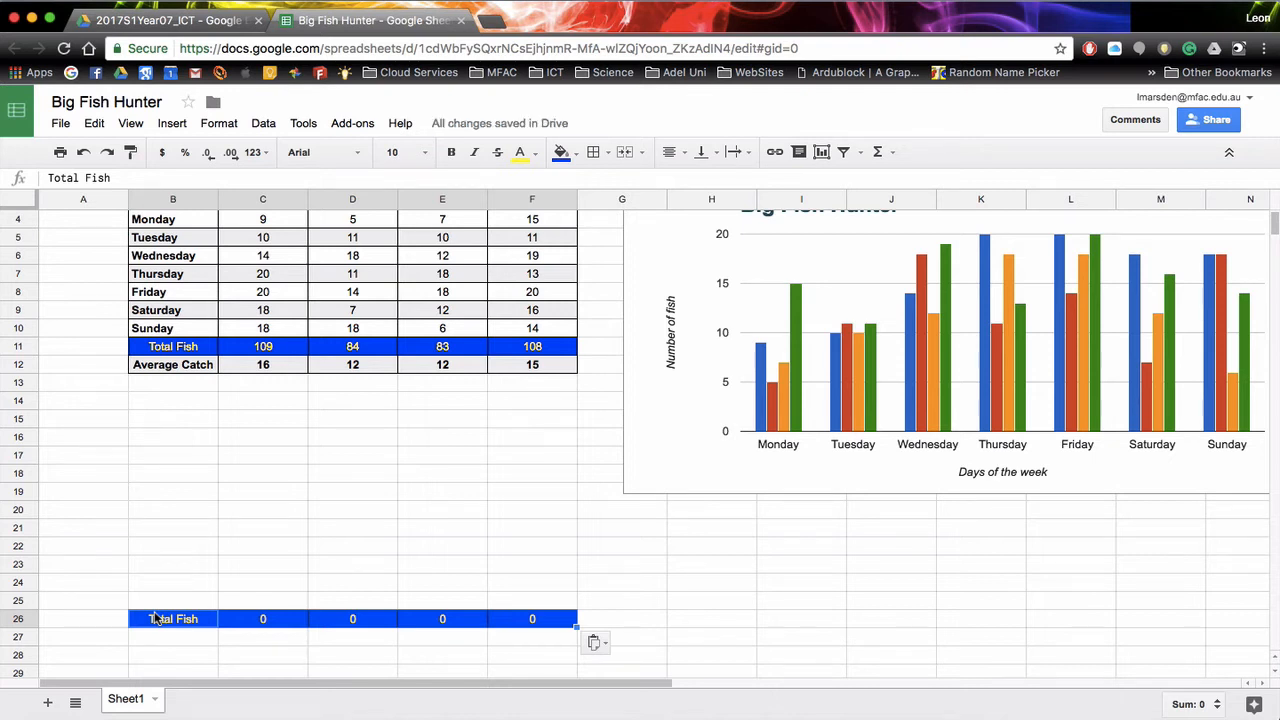
Replace the formula in C26 with =C11 and fill the reference across to F26
{"action": "left_click", "coordinate": [280, 622]}
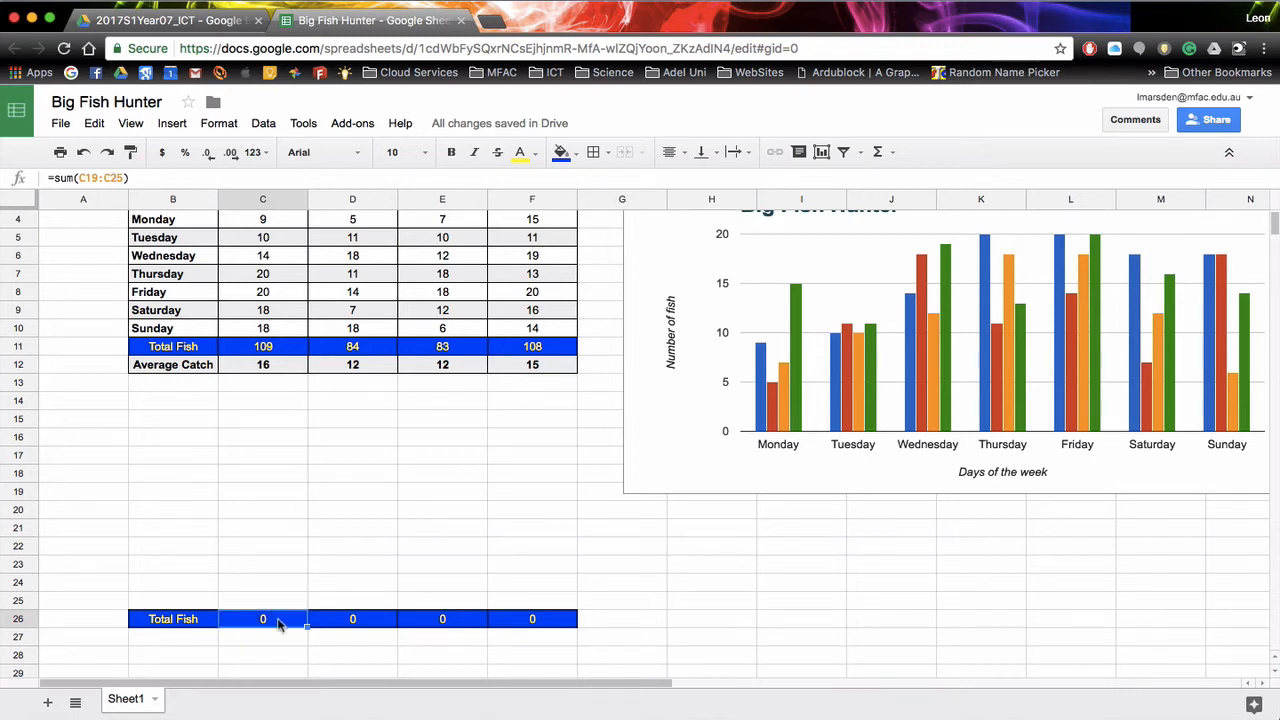
{"action": "type", "text": "="}
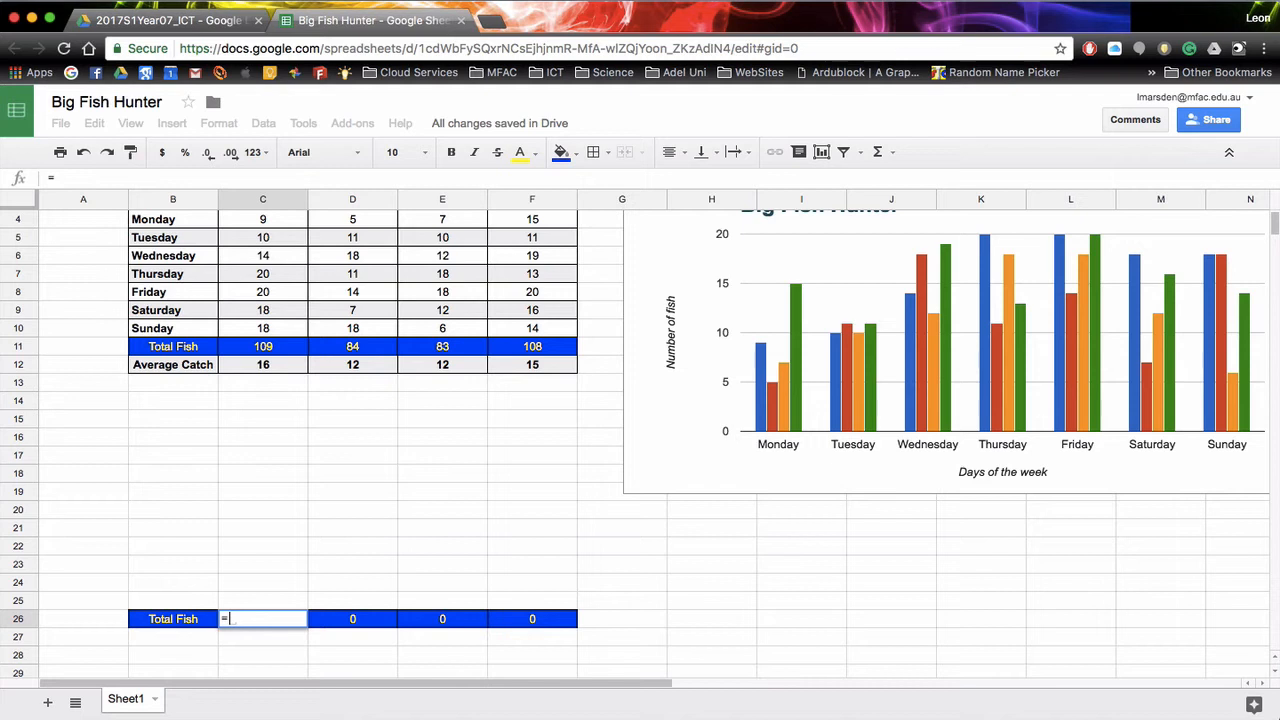
{"action": "left_click", "coordinate": [276, 348]}
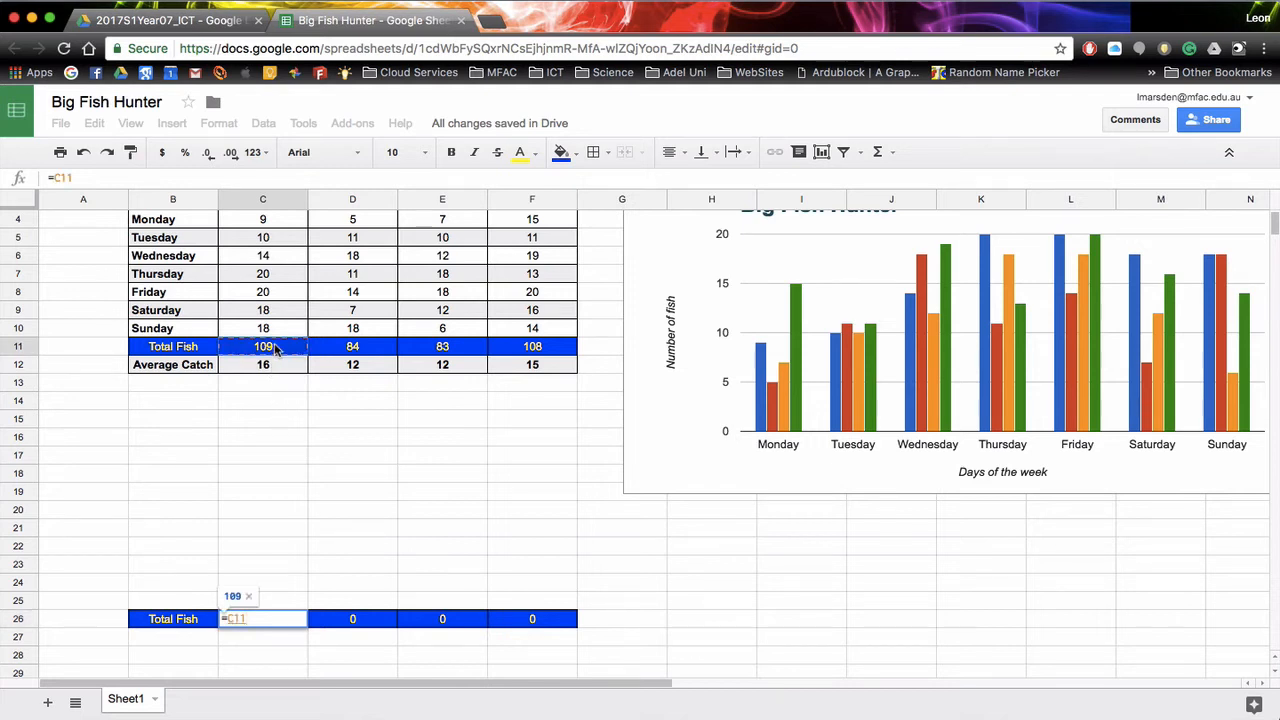
{"action": "key", "text": "Return"}
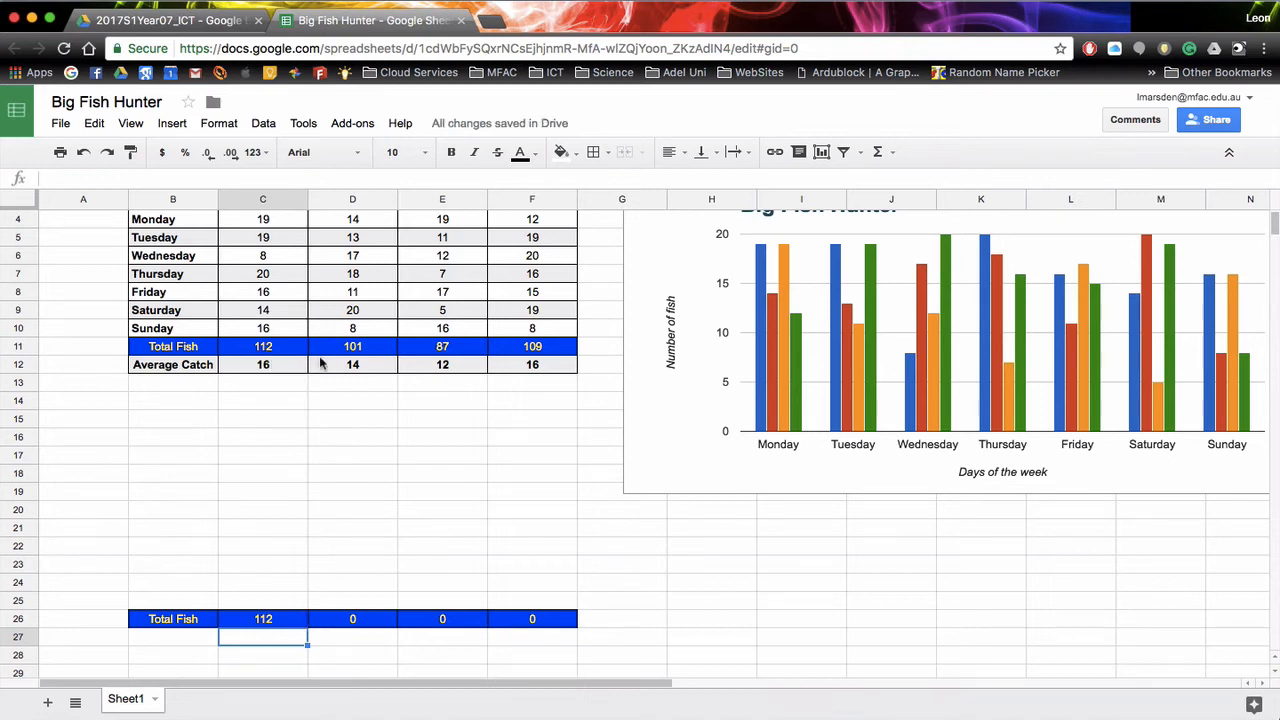
{"action": "left_click", "coordinate": [282, 620]}
{"action": "left_click_drag", "start_coordinate": [307, 626], "coordinate": [355, 630]}
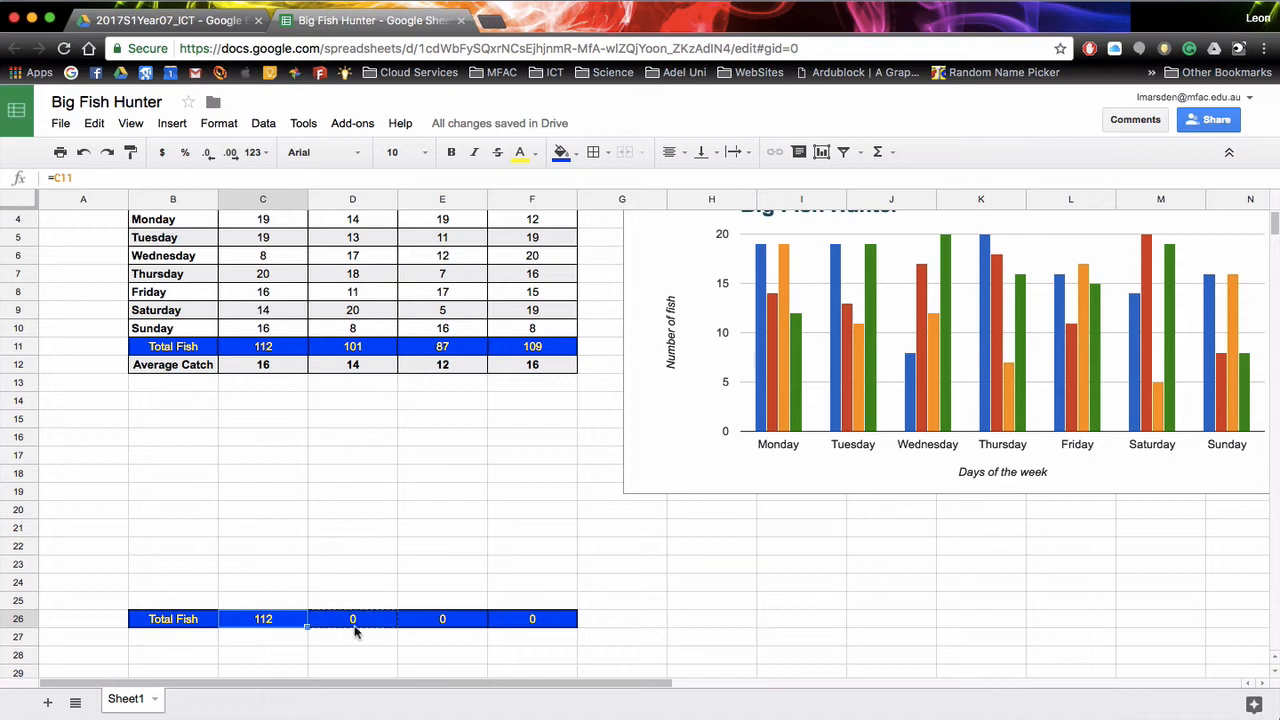
{"action": "left_click_drag", "start_coordinate": [479, 632], "coordinate": [530, 622]}
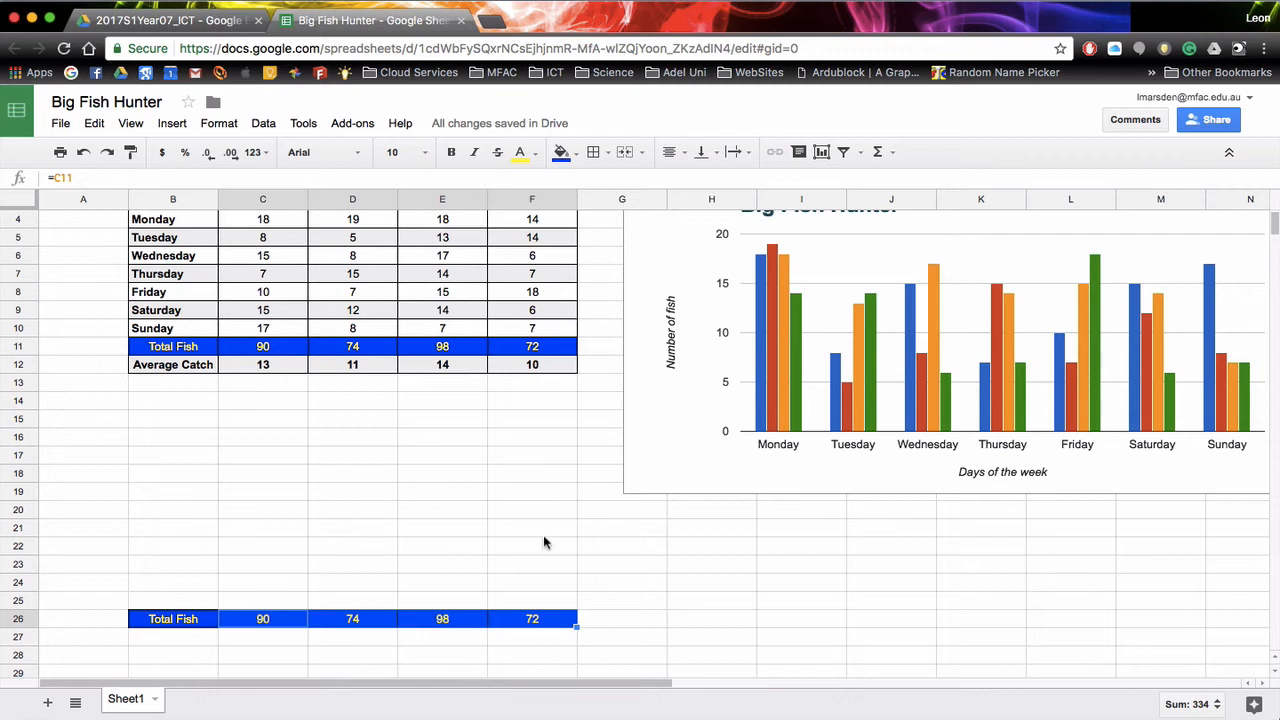
Copy the name headings C3:F3 and paste them into row 25 above the copied totals, starting at C25
{"action": "scroll", "coordinate": [543, 542], "scroll_direction": "up", "scroll_amount": 2}
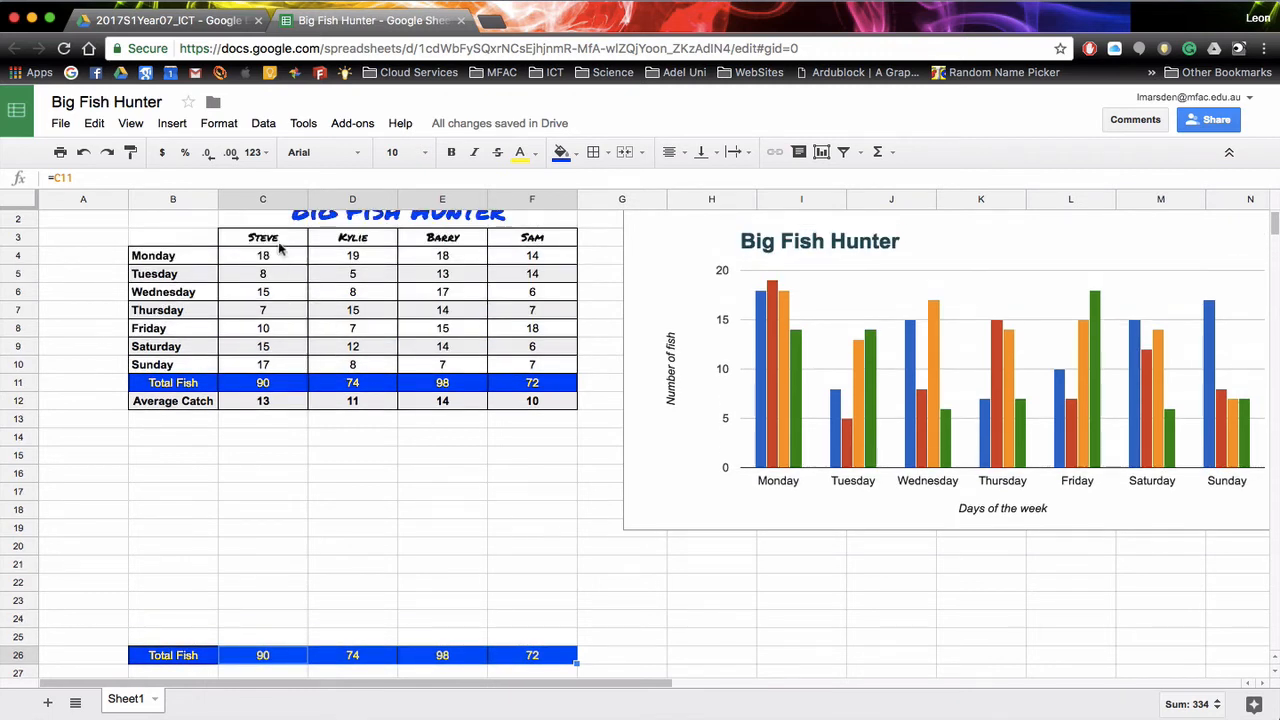
{"action": "left_click_drag", "start_coordinate": [278, 242], "coordinate": [519, 246]}
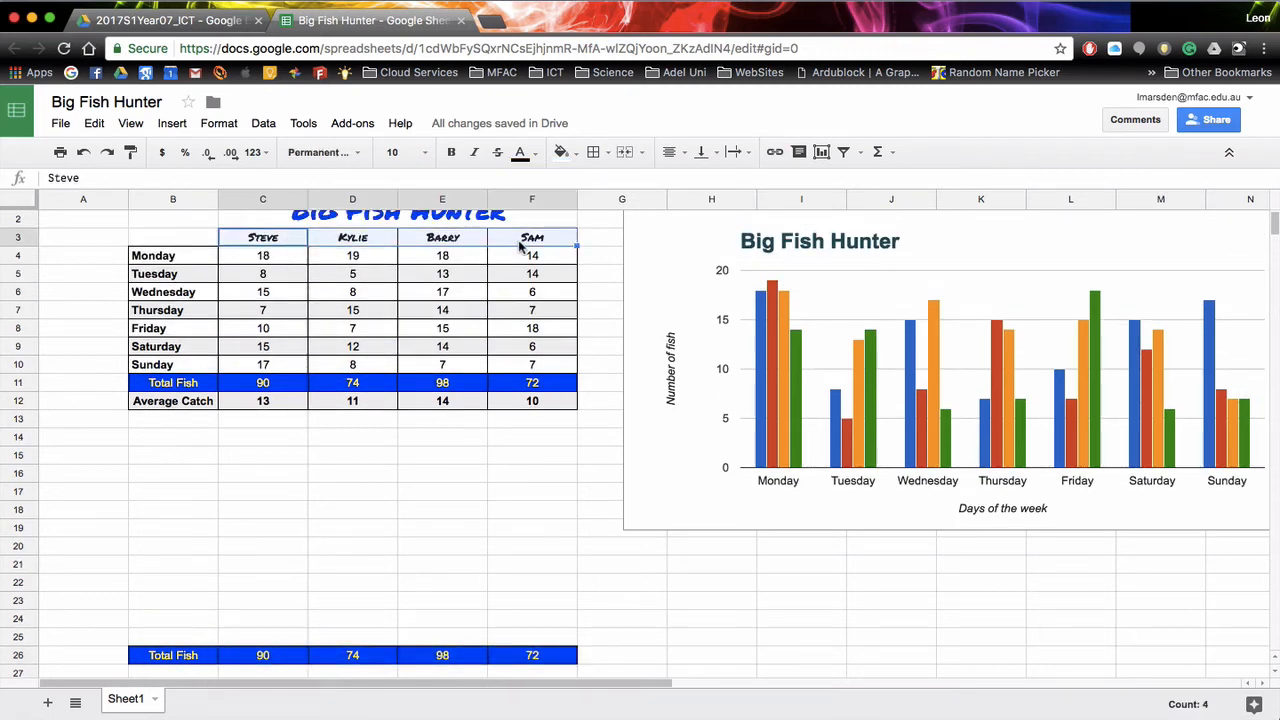
{"action": "key", "text": "ctrl+c"}
{"action": "left_click", "coordinate": [253, 638]}
{"action": "key", "text": "ctrl+v"}
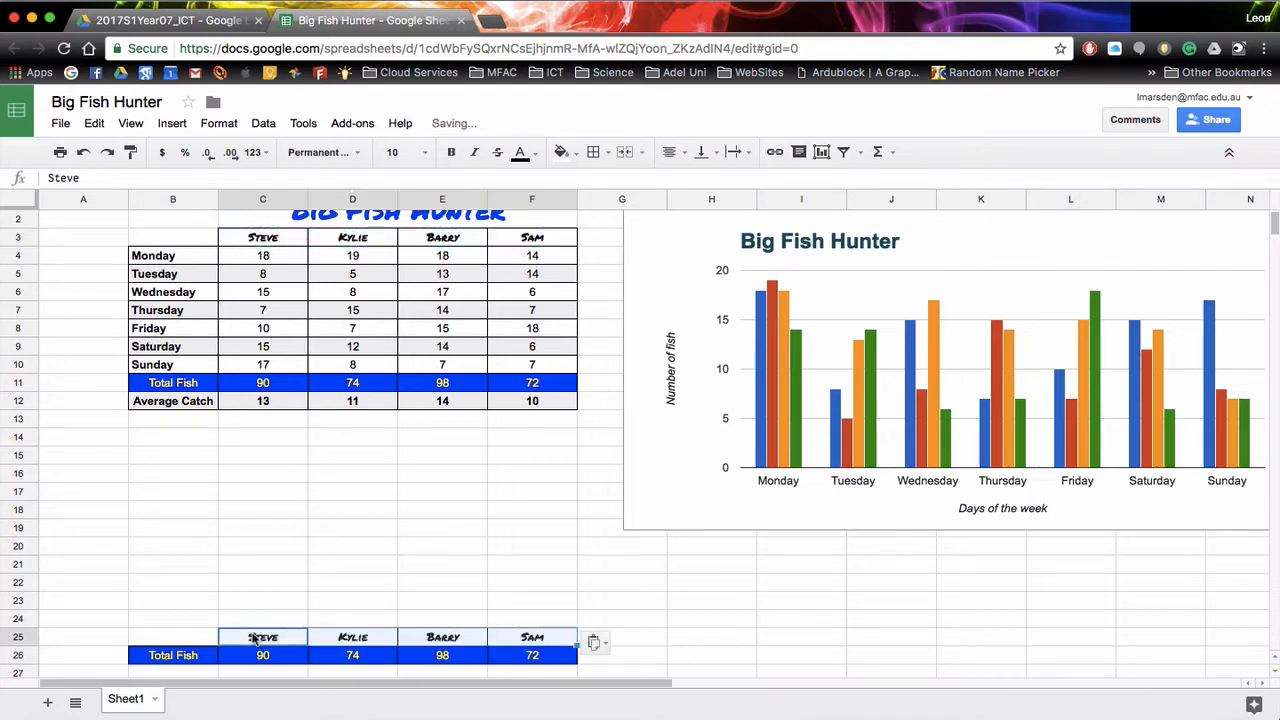
Start a chart from the copied totals in B25:F26 and set its type to 3D pie
{"action": "scroll", "coordinate": [245, 638], "scroll_direction": "down", "scroll_amount": 1}
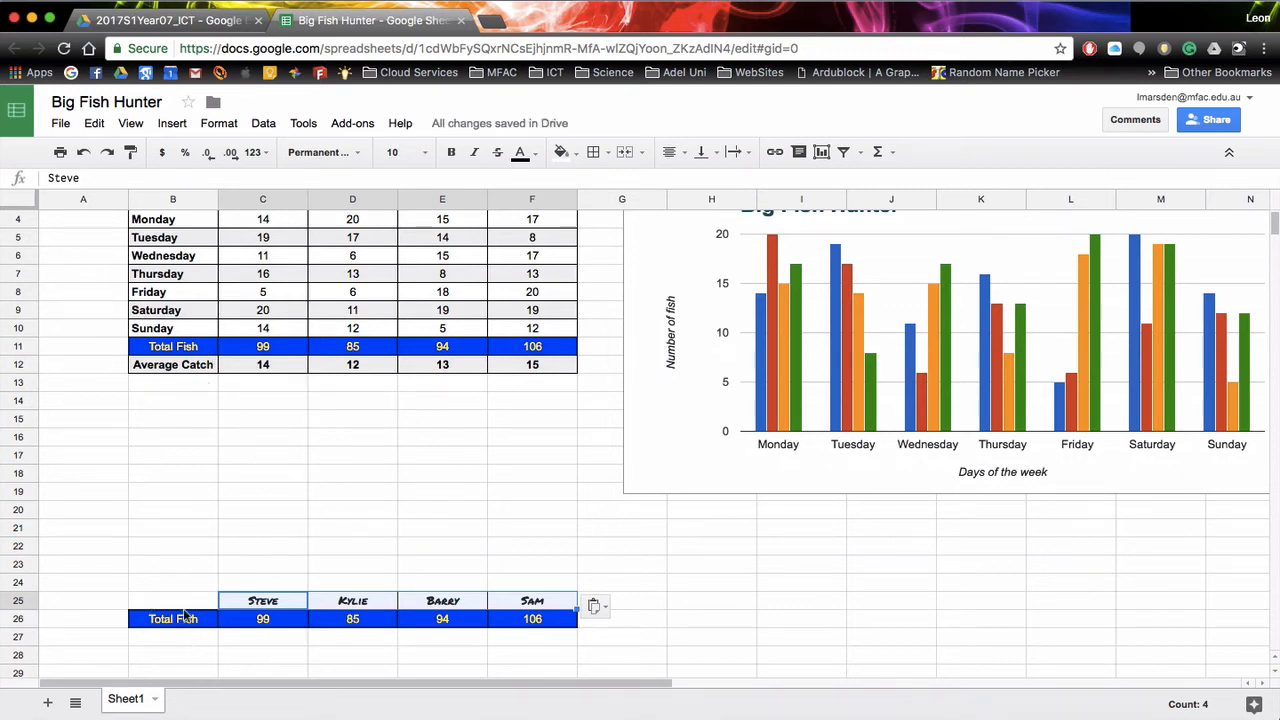
{"action": "left_click_drag", "start_coordinate": [183, 601], "coordinate": [522, 625]}
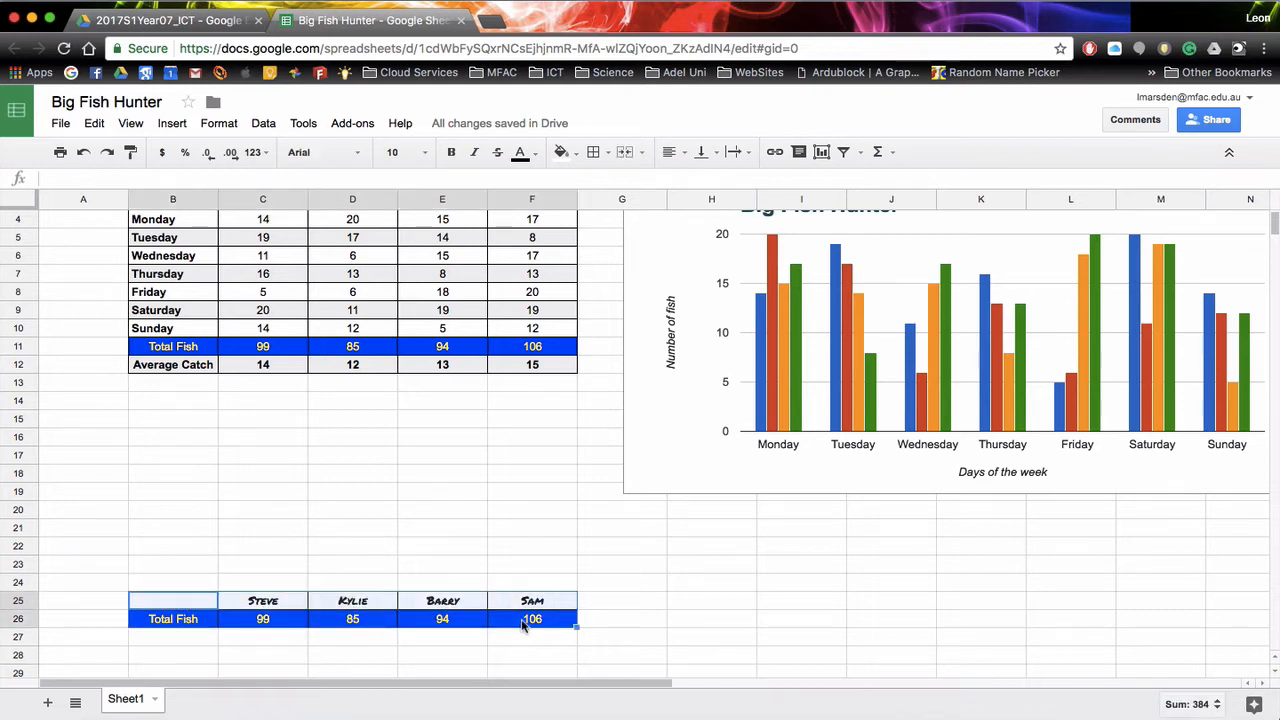
{"action": "left_click", "coordinate": [821, 152]}
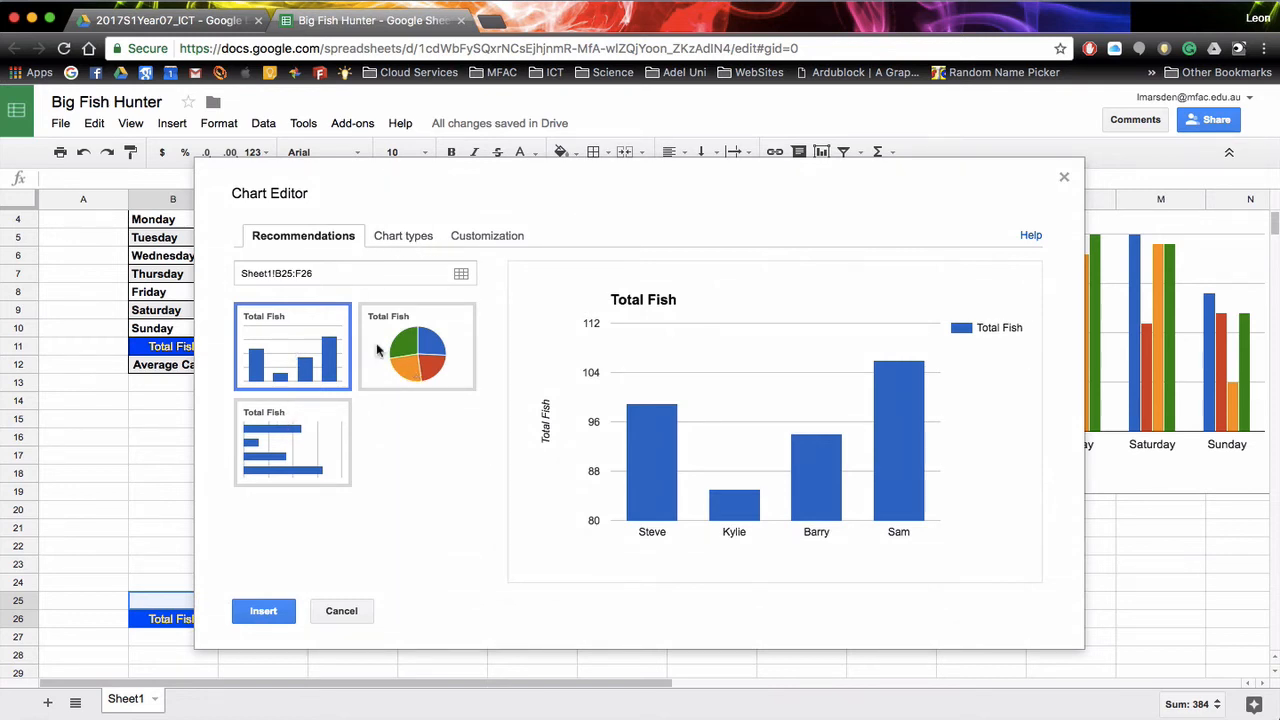
{"action": "left_click", "coordinate": [414, 236]}
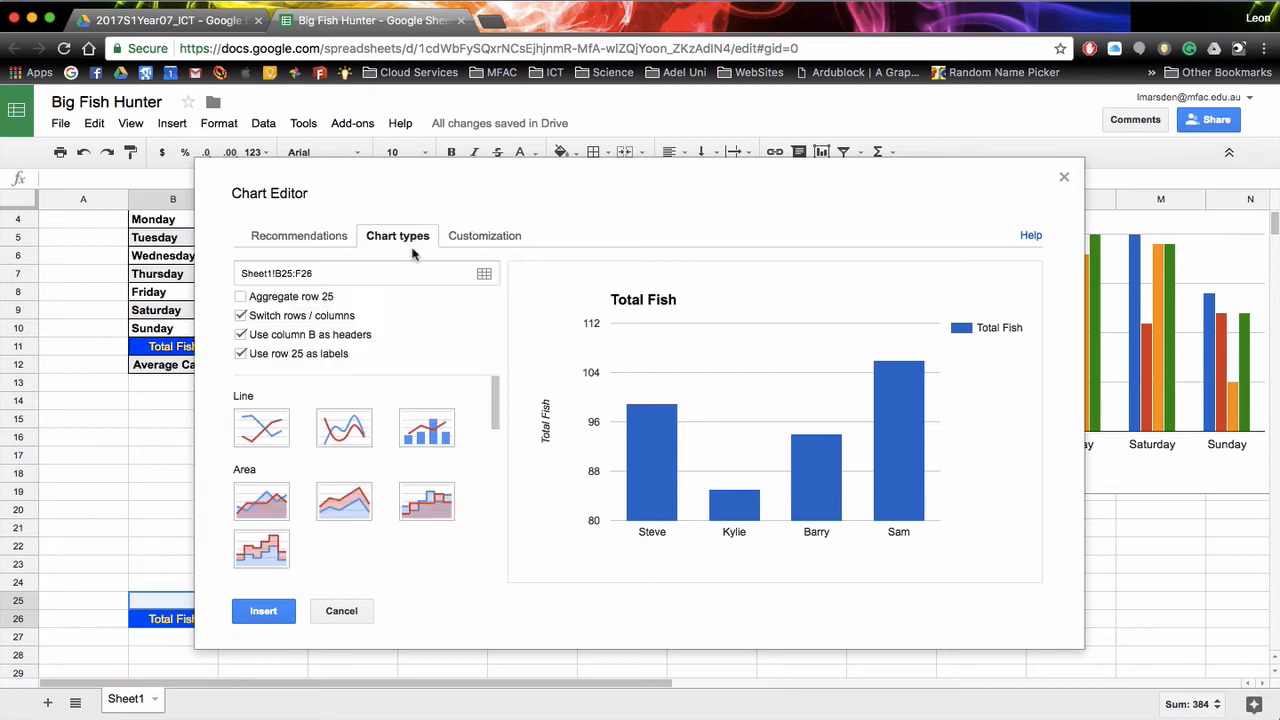
{"action": "left_click_drag", "start_coordinate": [495, 405], "coordinate": [484, 508]}
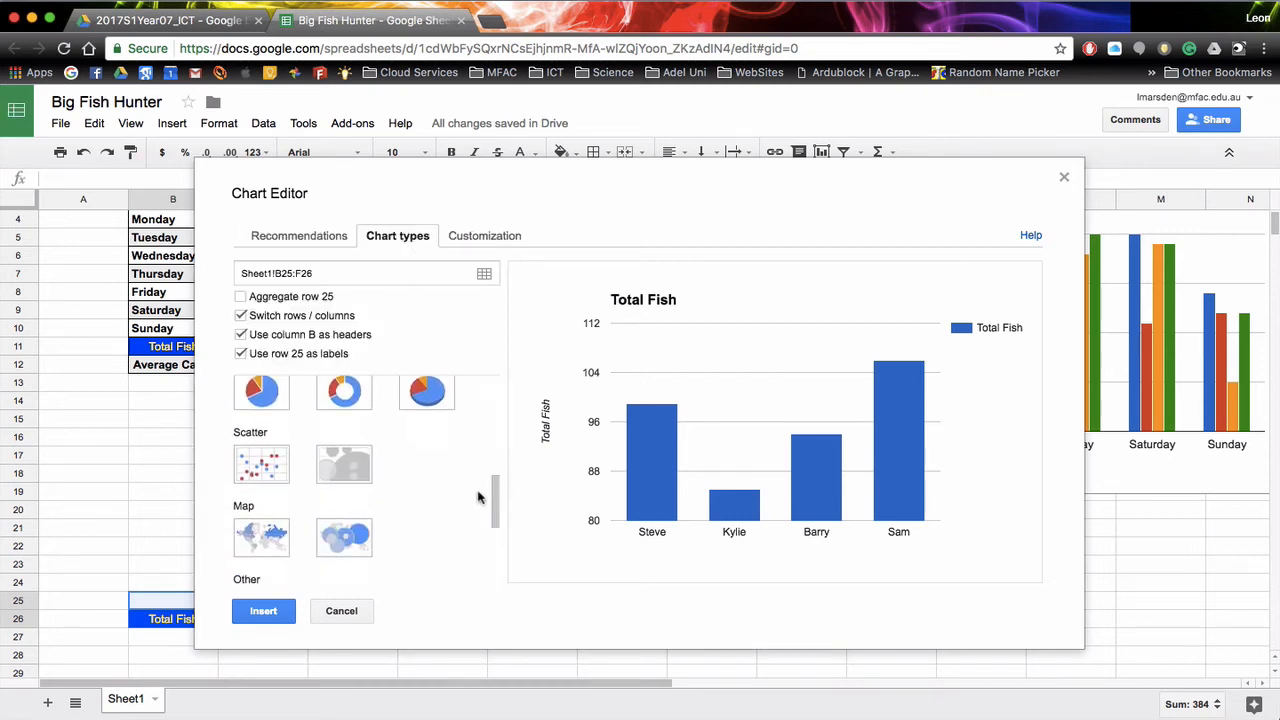
{"action": "left_click", "coordinate": [435, 400]}
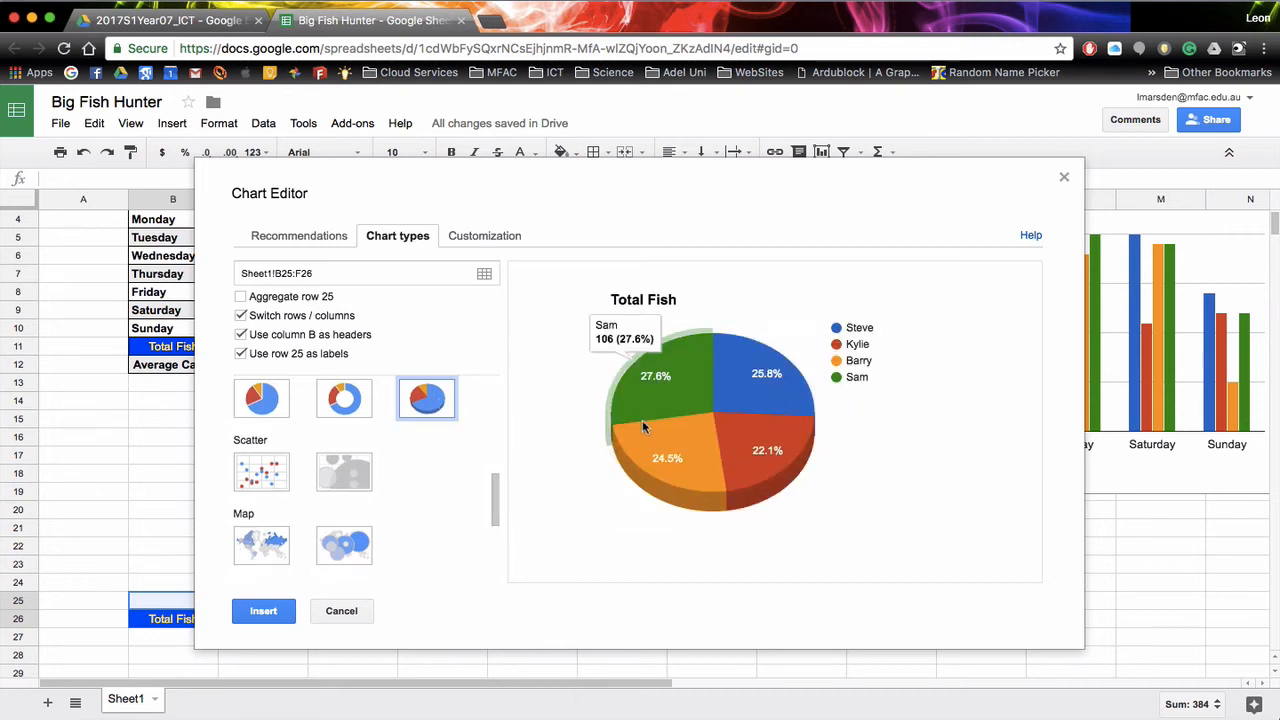
Preview the flat pie and doughnut chart types and return to the 3D pie
{"action": "mouse_move", "coordinate": [643, 398]}
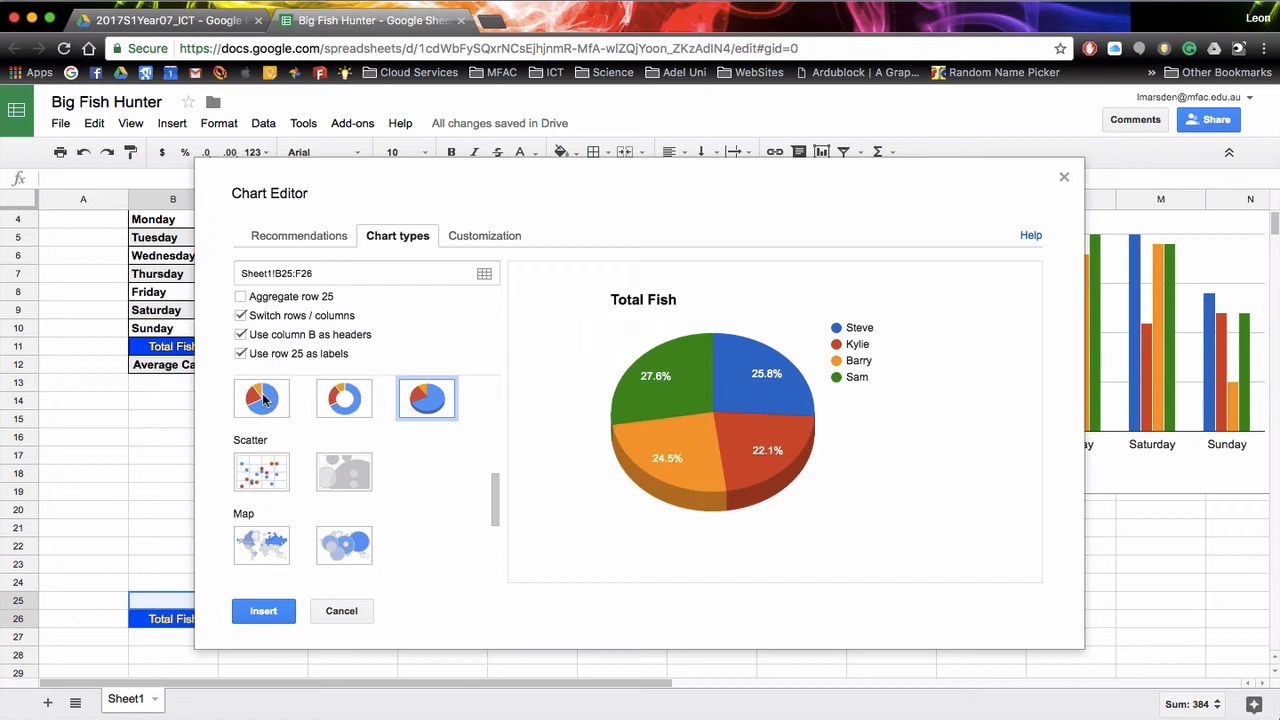
{"action": "left_click", "coordinate": [264, 400]}
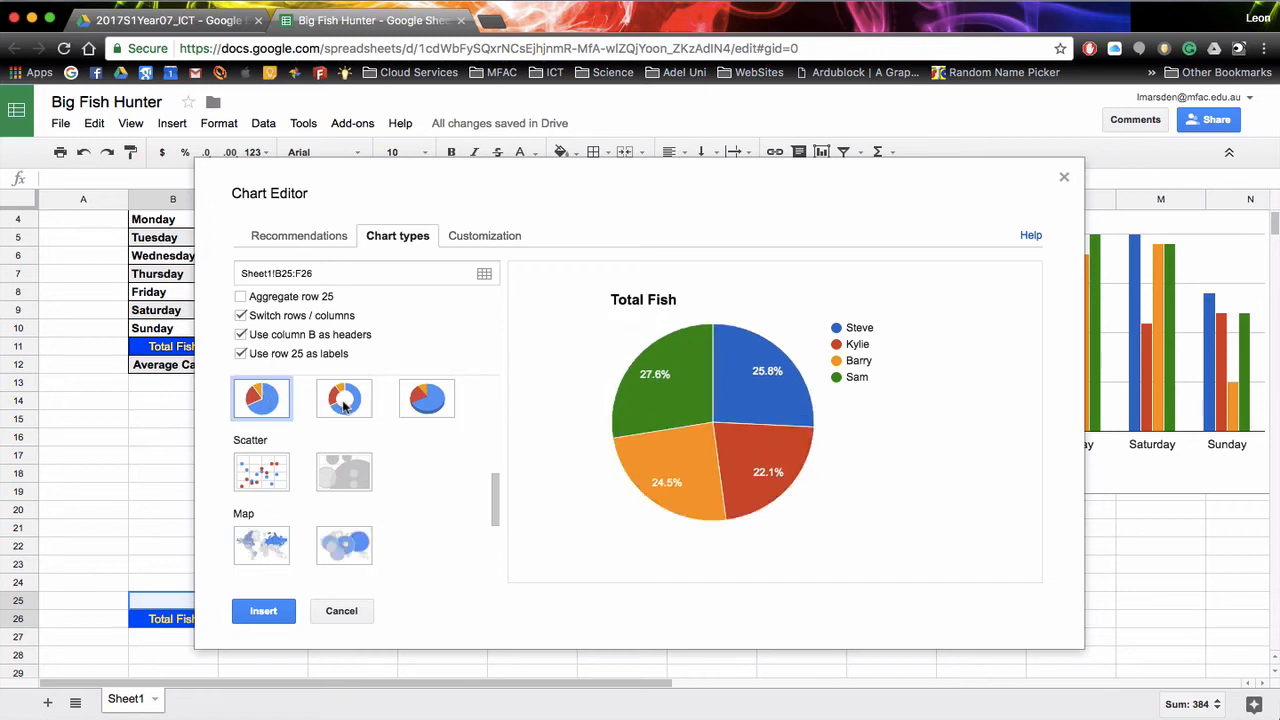
{"action": "left_click", "coordinate": [344, 402]}
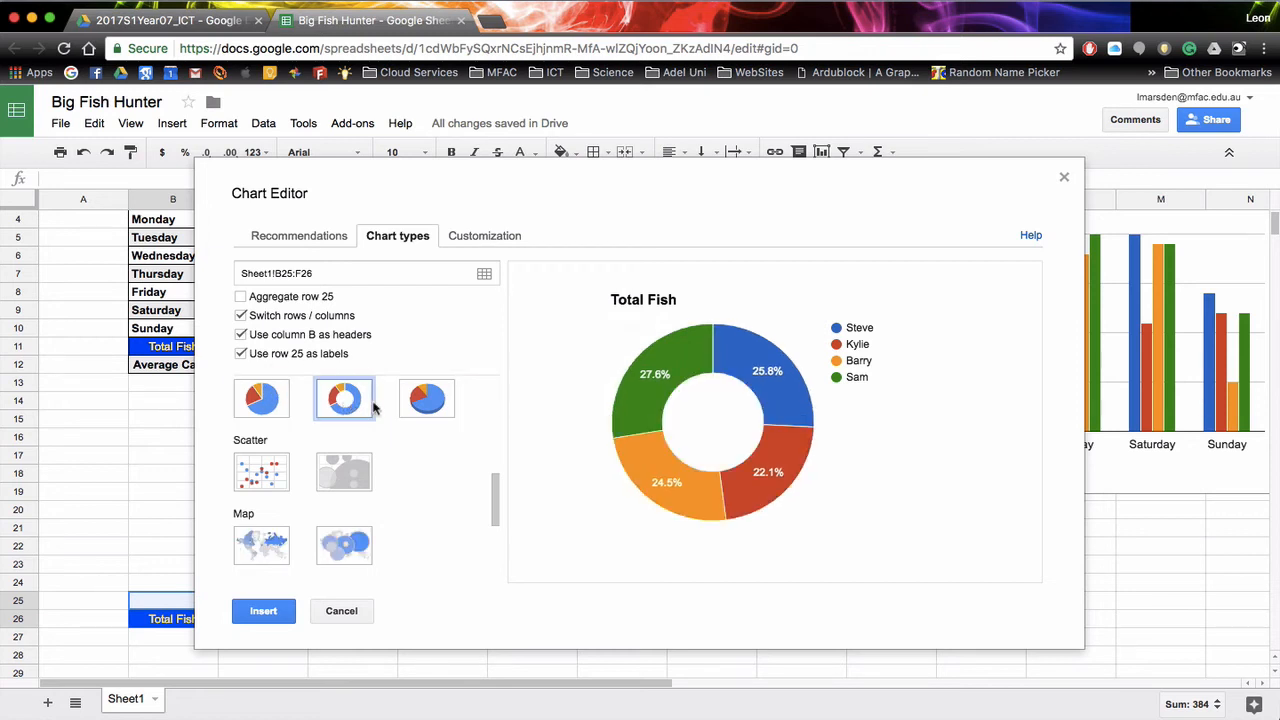
{"action": "left_click", "coordinate": [418, 410]}
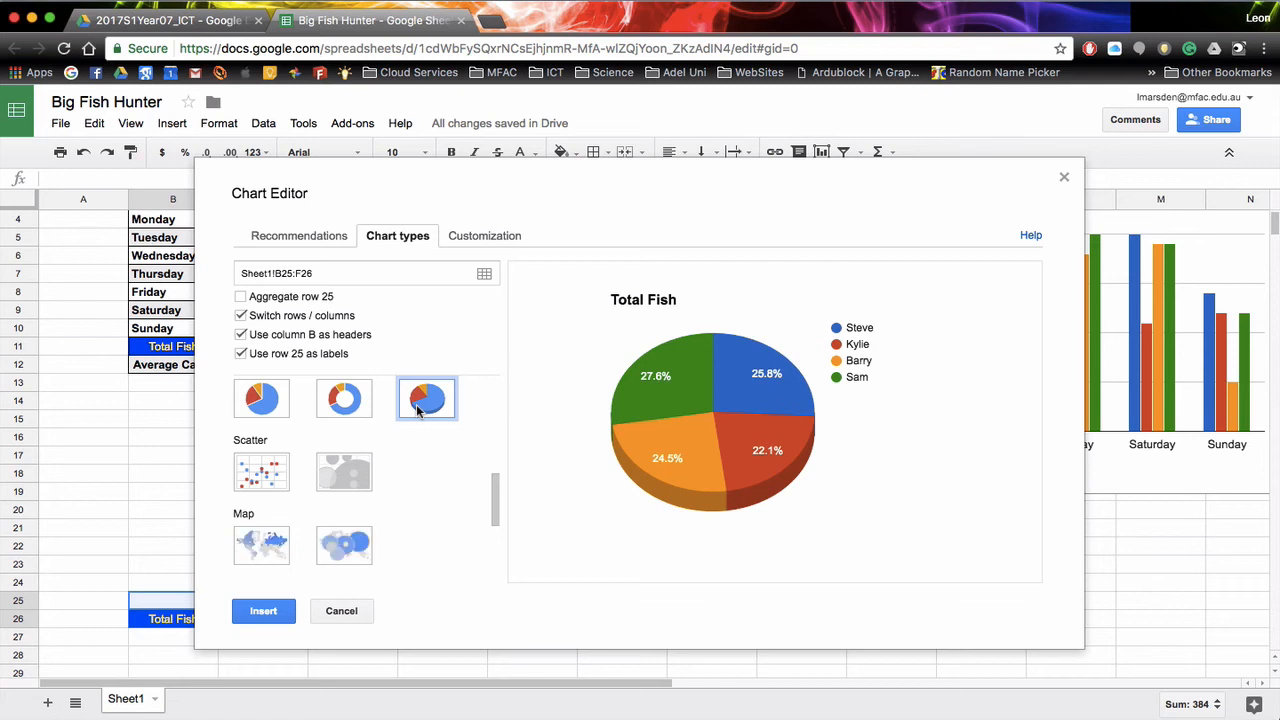
Change the pie chart's title to "Total Fish caught for the week"
{"action": "left_click", "coordinate": [474, 242]}
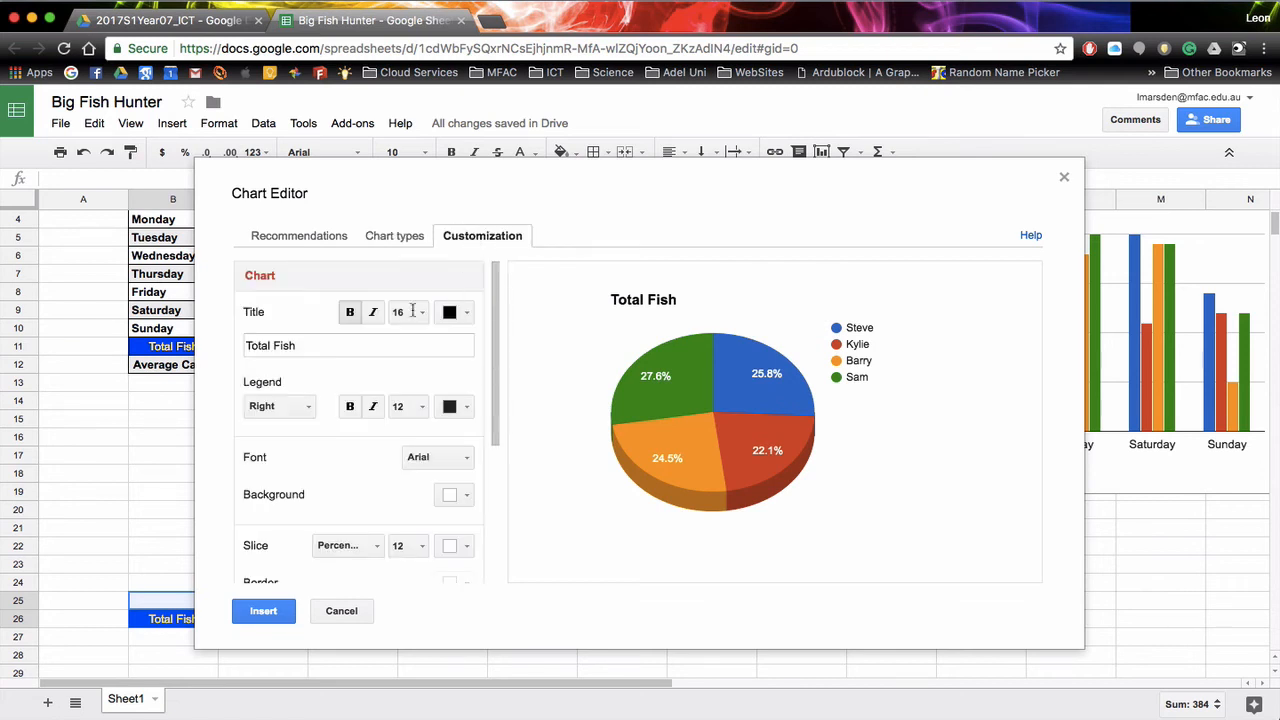
{"action": "left_click", "coordinate": [321, 346]}
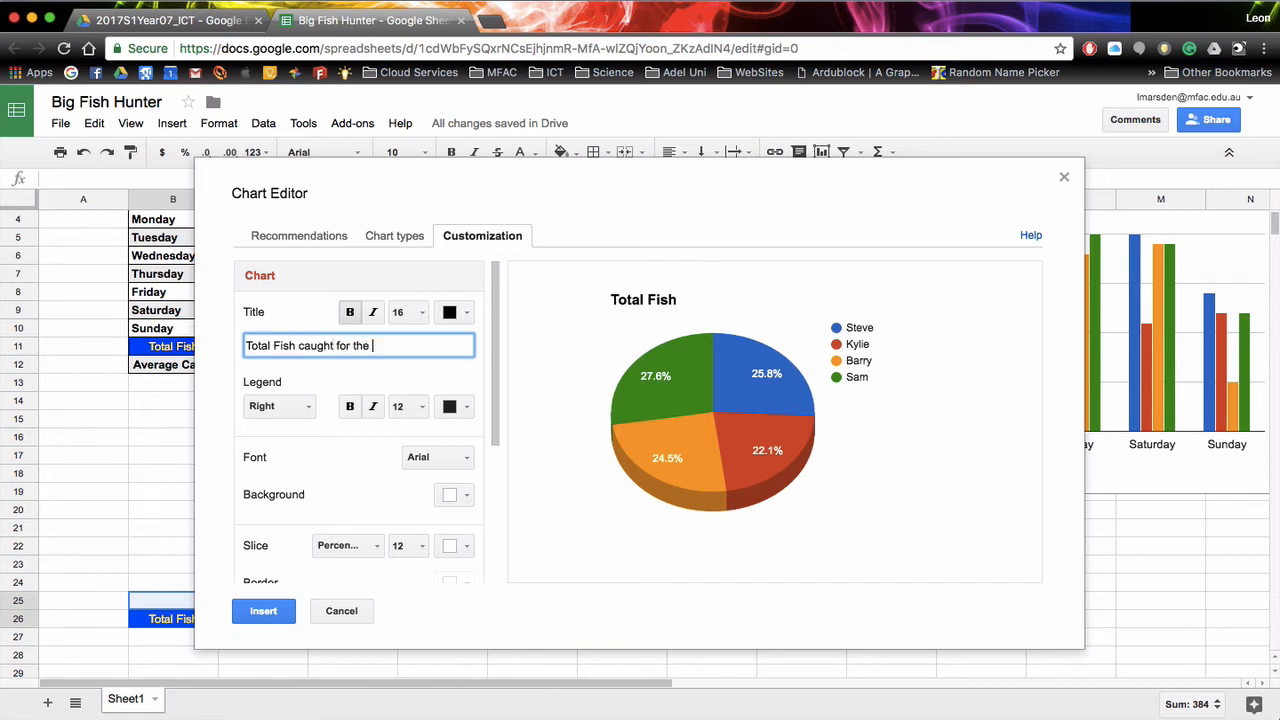
{"action": "left_click", "coordinate": [324, 379]}
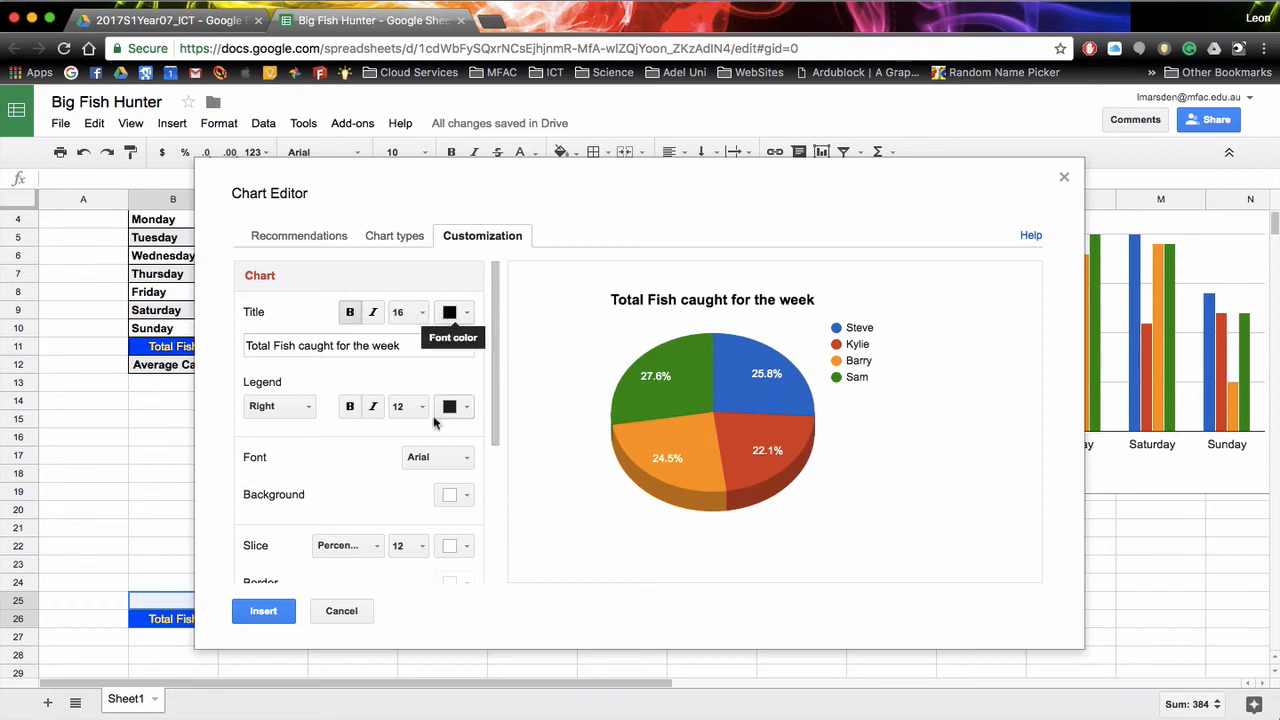
Try the Maximize feature on the pie chart and turn it off again
{"action": "scroll", "coordinate": [371, 455], "scroll_direction": "down", "scroll_amount": 5}
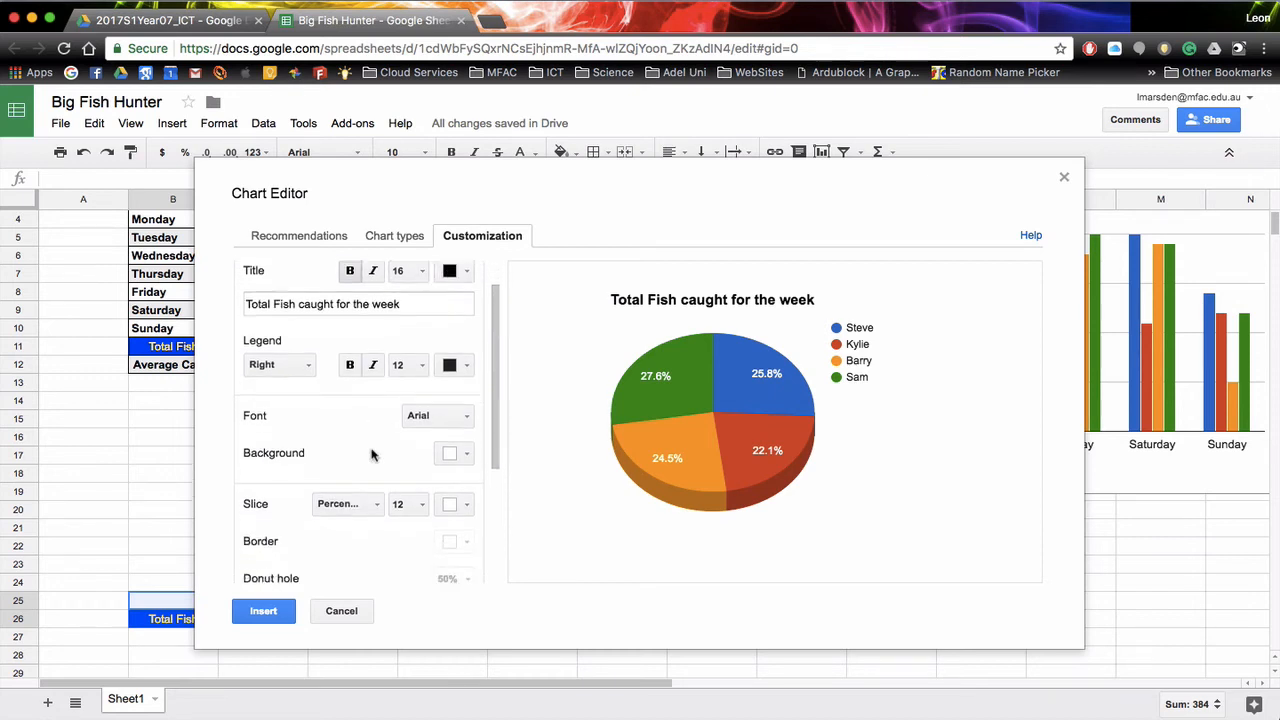
{"action": "scroll", "coordinate": [371, 455], "scroll_direction": "down", "scroll_amount": 3}
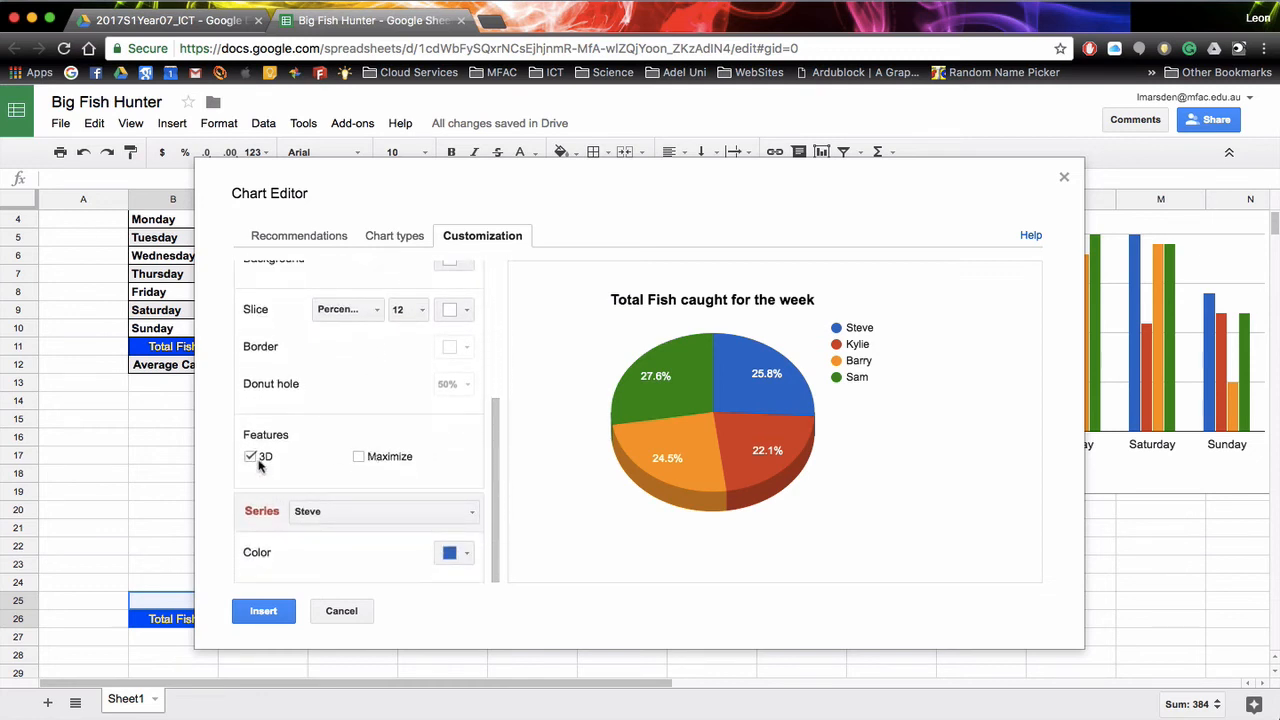
{"action": "left_click", "coordinate": [359, 456]}
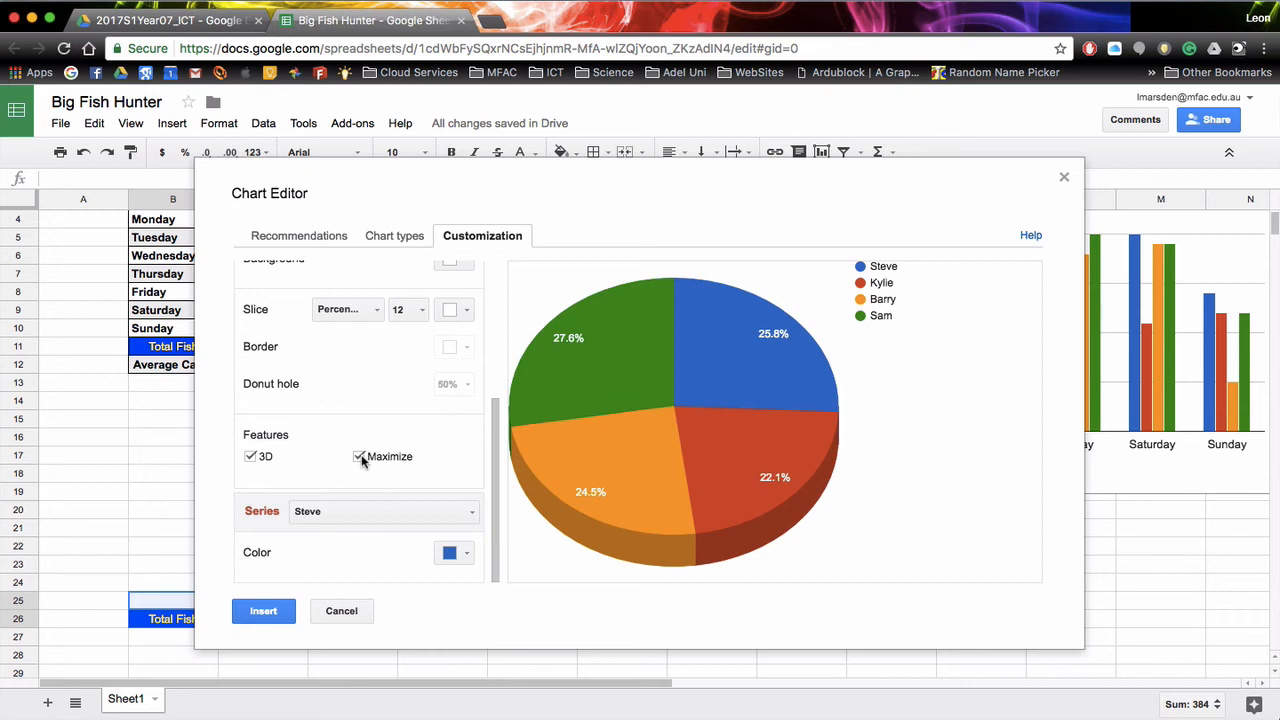
{"action": "left_click", "coordinate": [359, 456]}
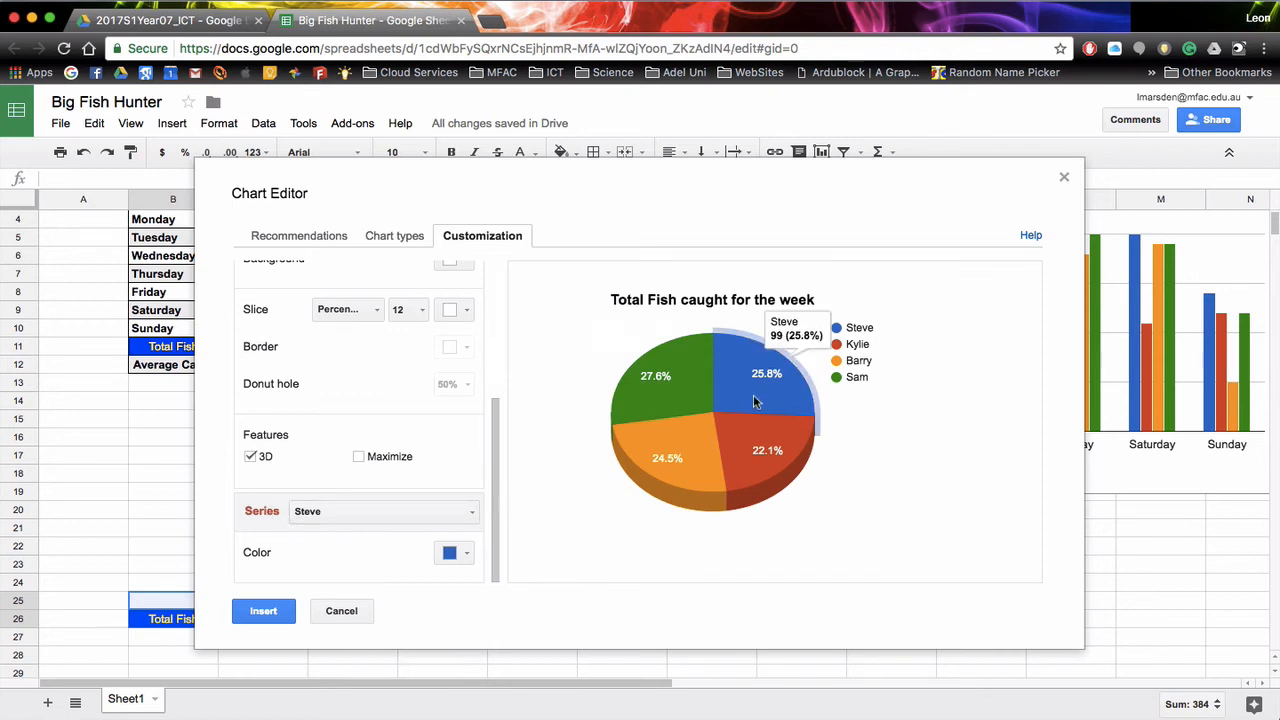
Recolour the first series' pie slice, trying magenta and settling on bright blue
{"action": "left_click", "coordinate": [453, 555]}
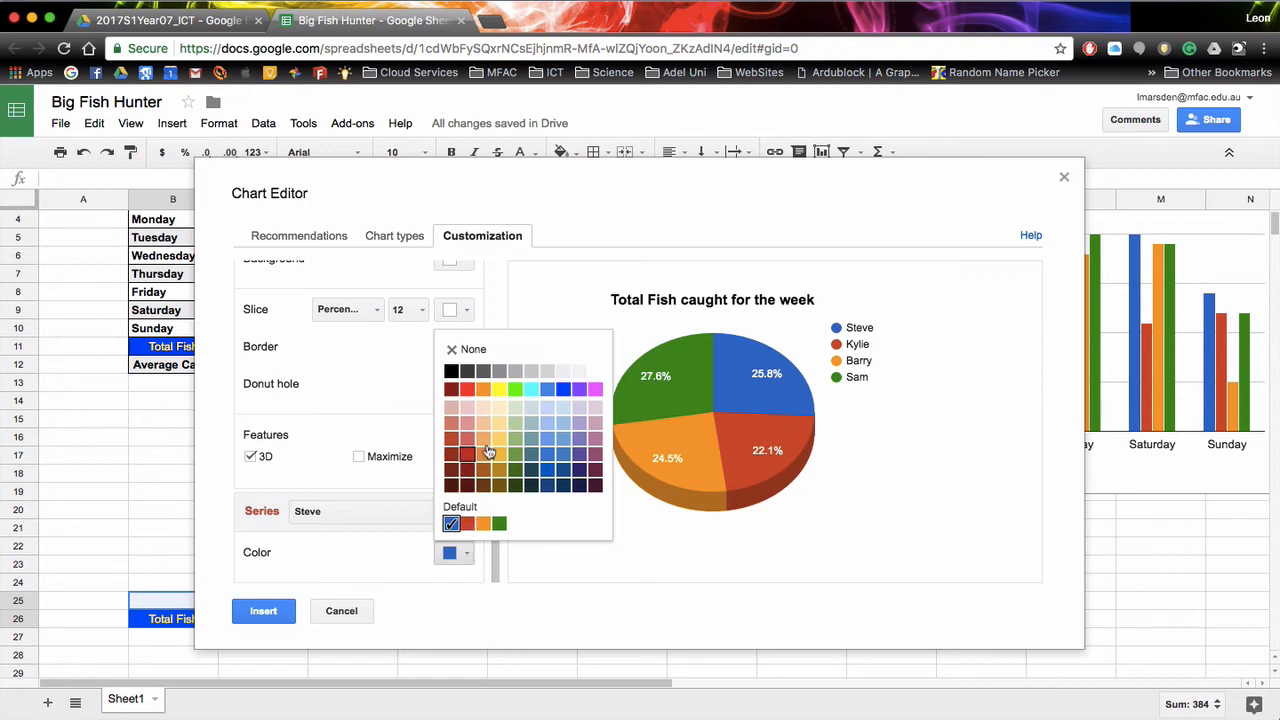
{"action": "left_click", "coordinate": [596, 390]}
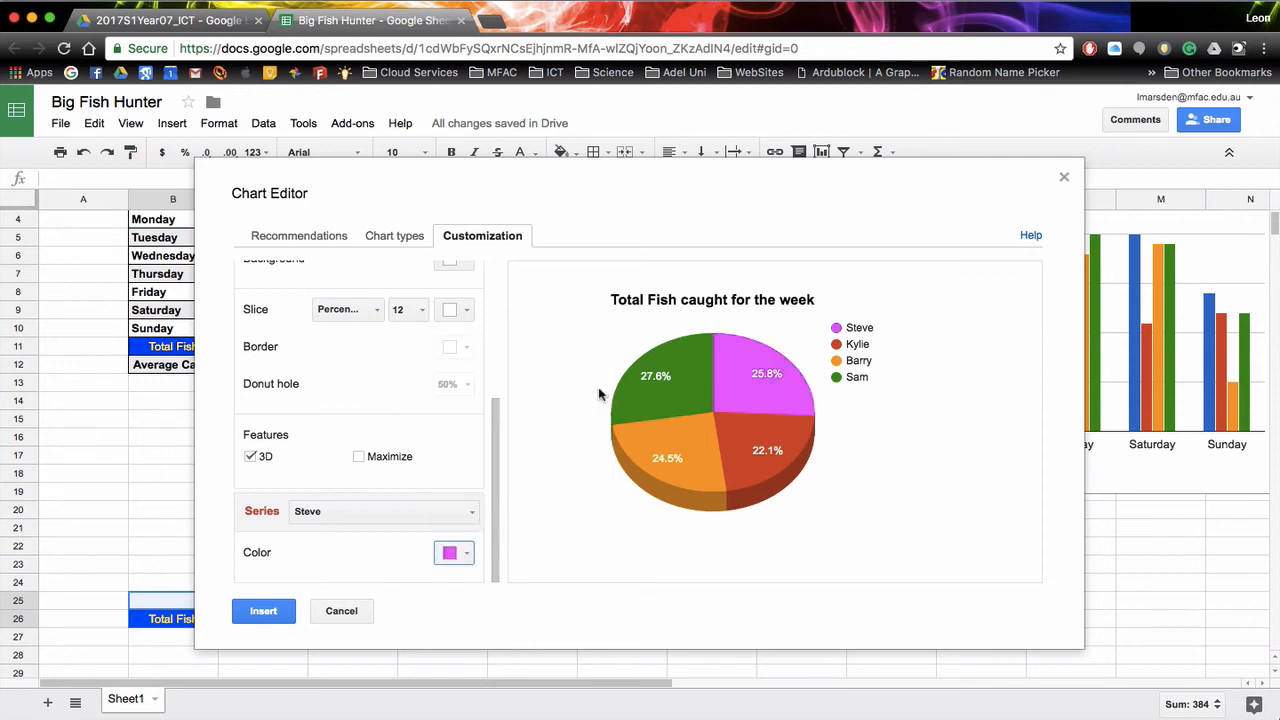
{"action": "left_click", "coordinate": [468, 553]}
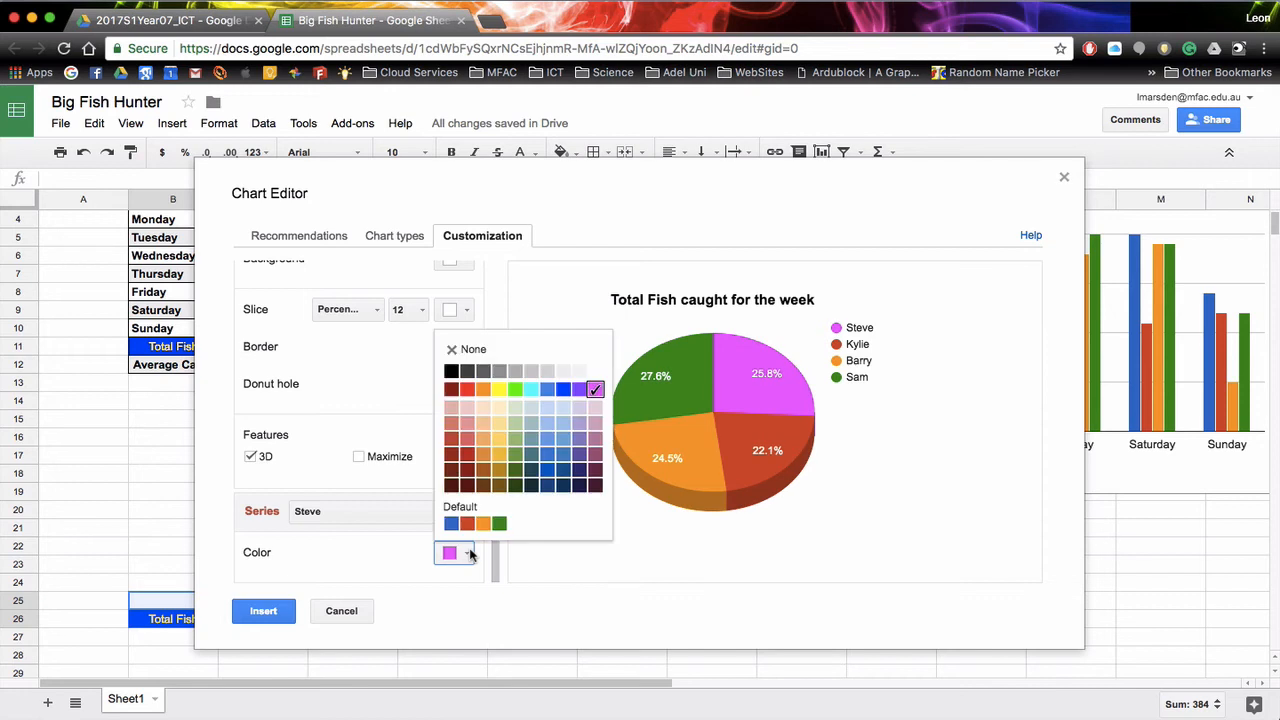
{"action": "left_click", "coordinate": [564, 390]}
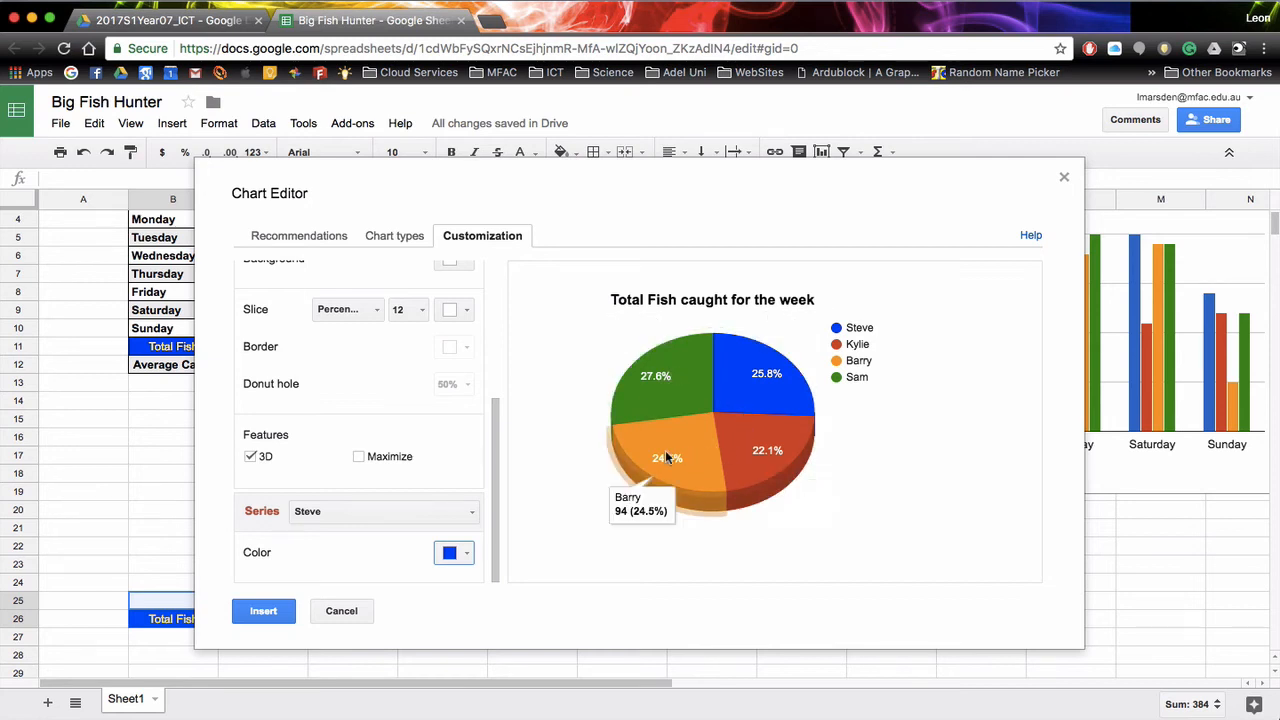
Insert the pie chart, place it below the column chart from about G21, and enlarge it slightly
{"action": "left_click", "coordinate": [268, 612]}
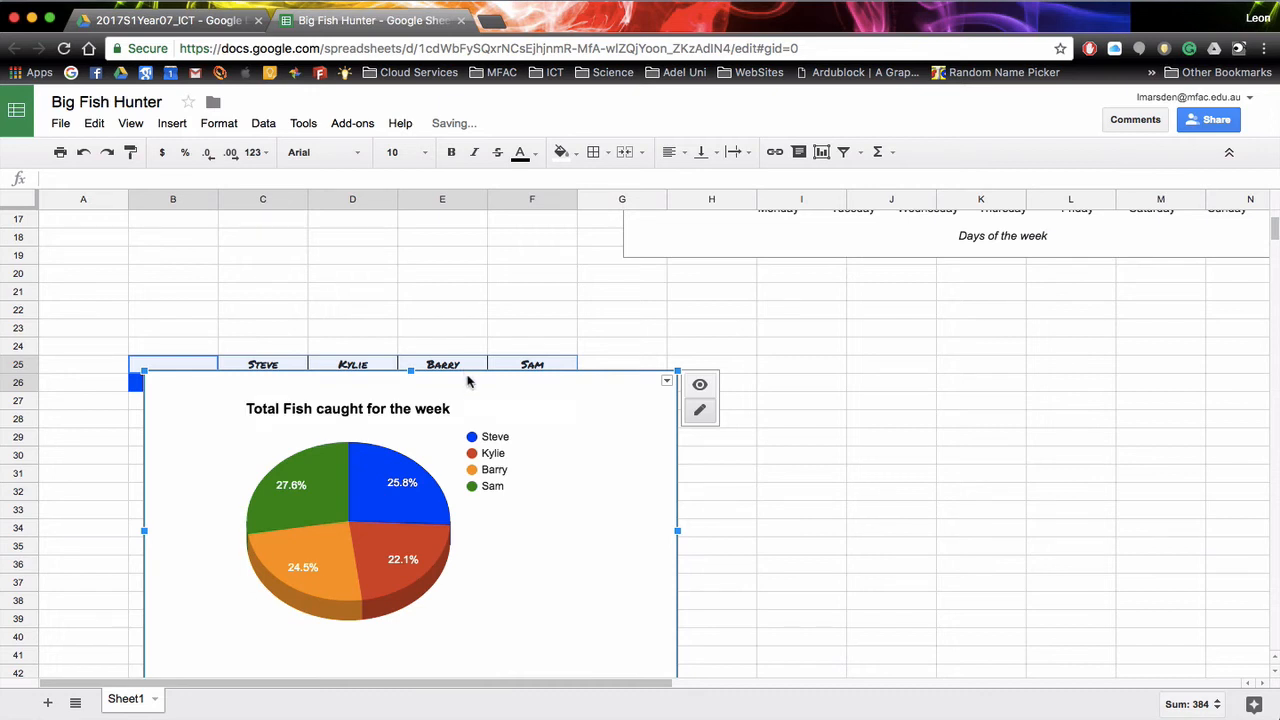
{"action": "left_click_drag", "start_coordinate": [473, 373], "coordinate": [954, 291]}
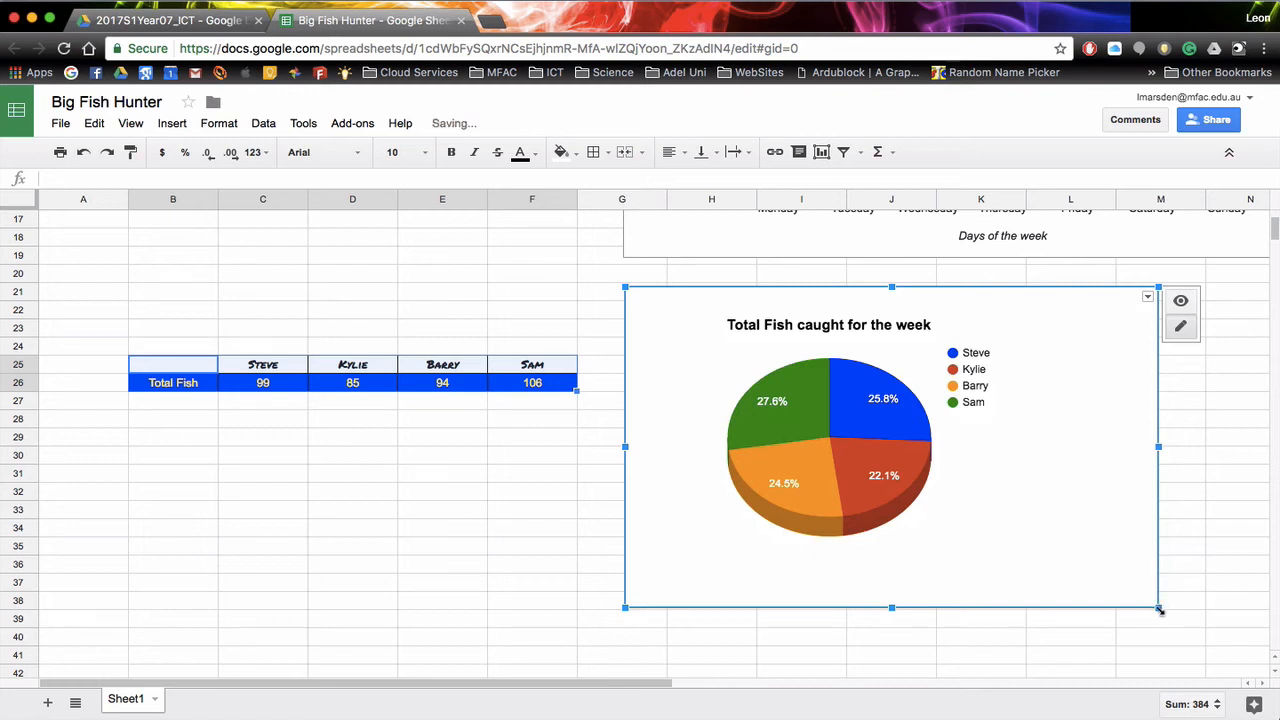
{"action": "mouse_move", "coordinate": [1160, 610]}
{"action": "left_mouse_down"}
{"action": "mouse_move", "coordinate": [1071, 603]}
{"action": "mouse_move", "coordinate": [1003, 577]}
{"action": "mouse_move", "coordinate": [1170, 614]}
{"action": "mouse_move", "coordinate": [1187, 636]}
{"action": "mouse_move", "coordinate": [1139, 624]}
{"action": "left_mouse_up"}
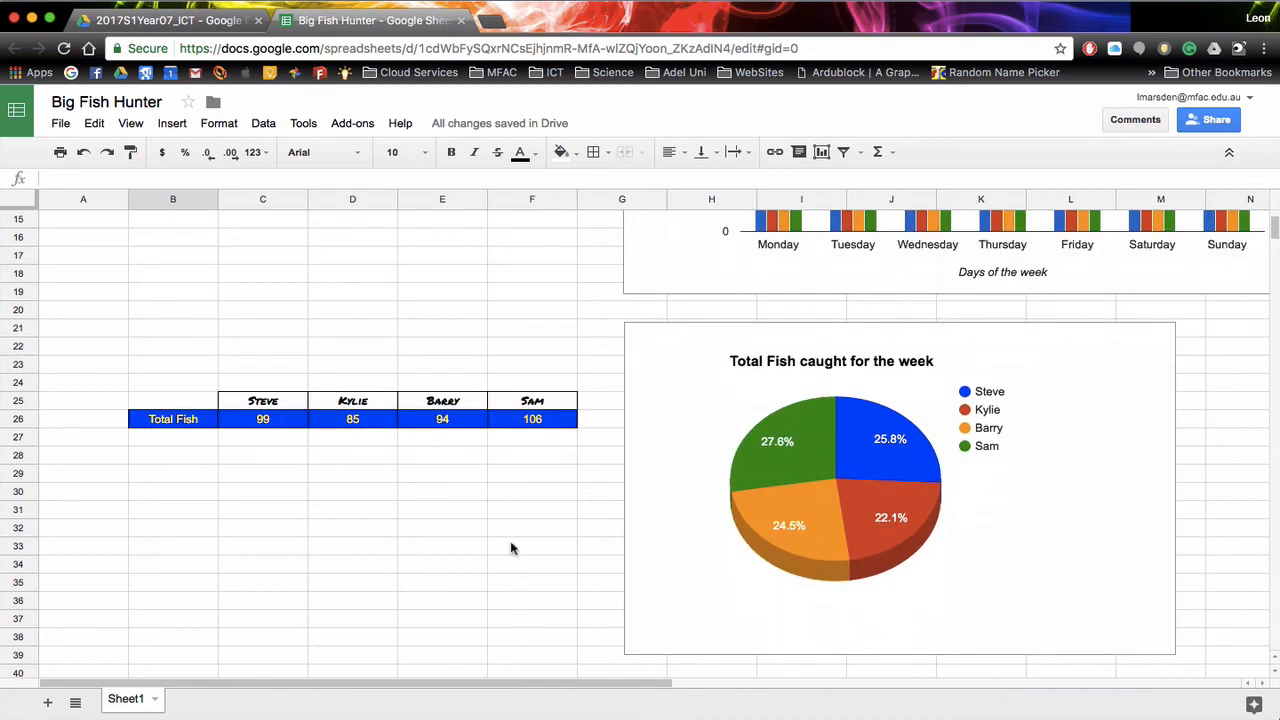
Start a chart from the first person's daily catches in B3:C10 and choose the line chart type
{"action": "scroll", "coordinate": [504, 360], "scroll_direction": "up", "scroll_amount": 5}
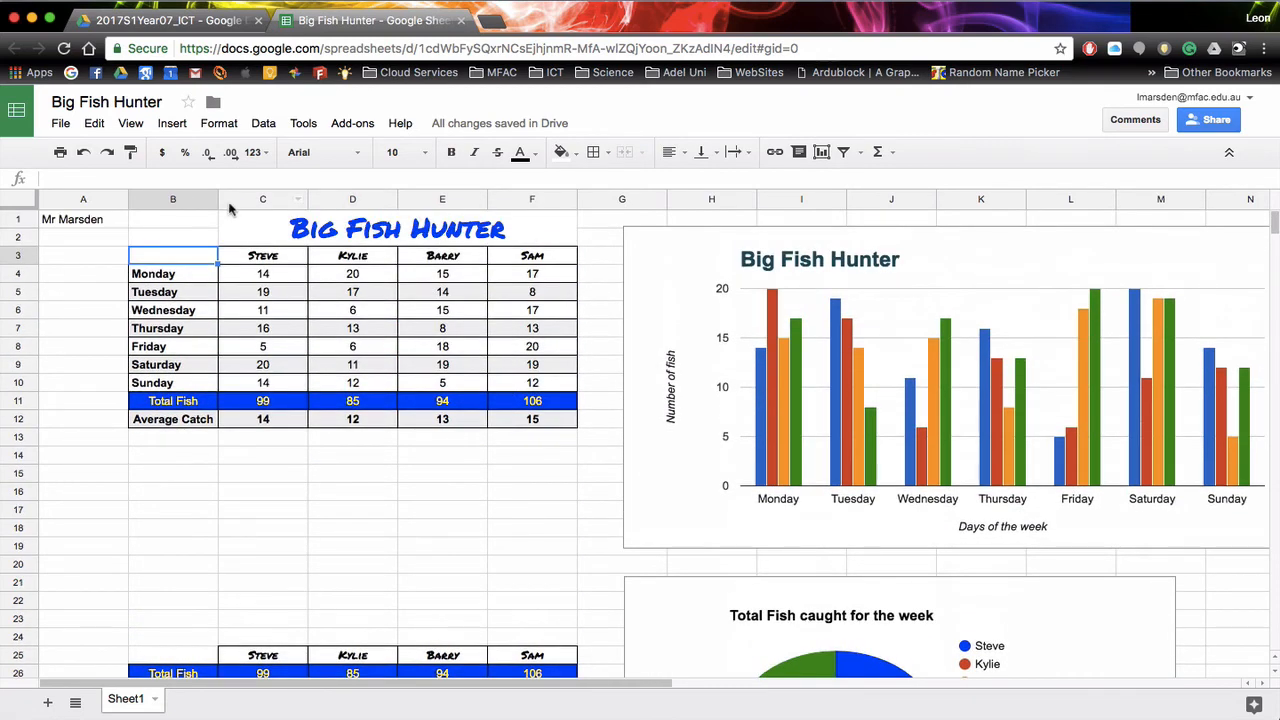
{"action": "left_click_drag", "start_coordinate": [198, 268], "coordinate": [251, 386]}
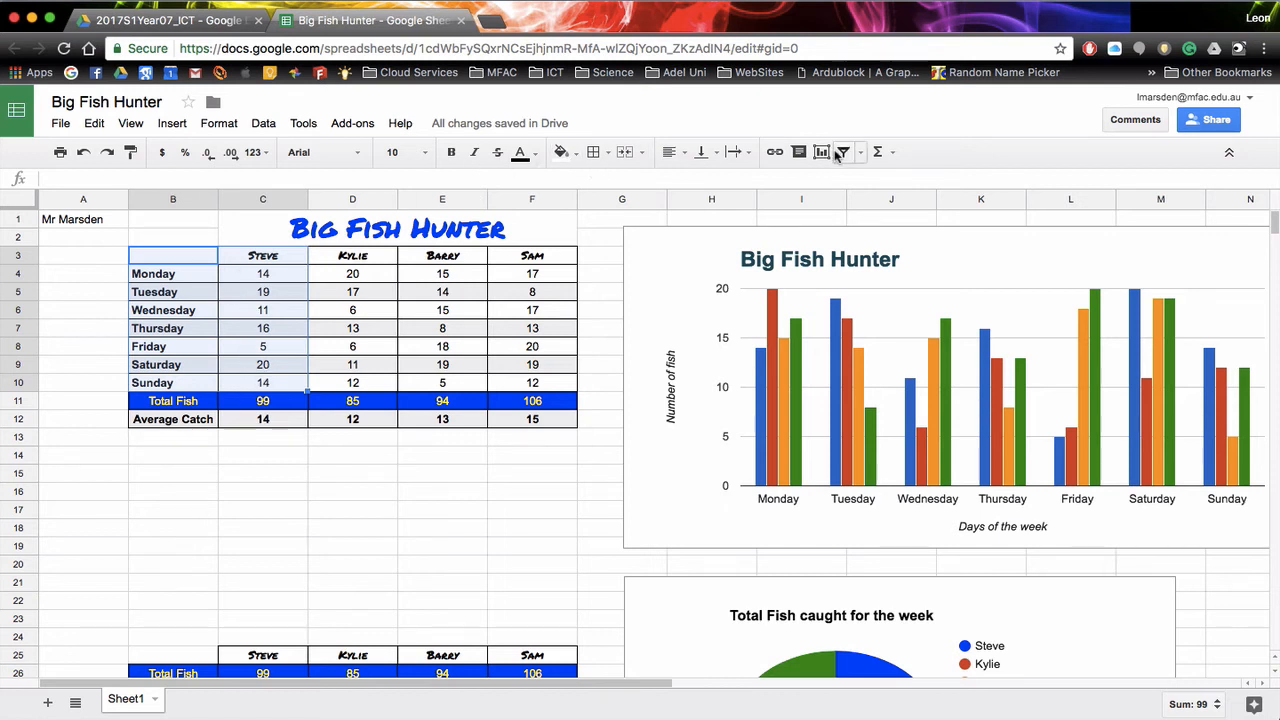
{"action": "left_click", "coordinate": [821, 153]}
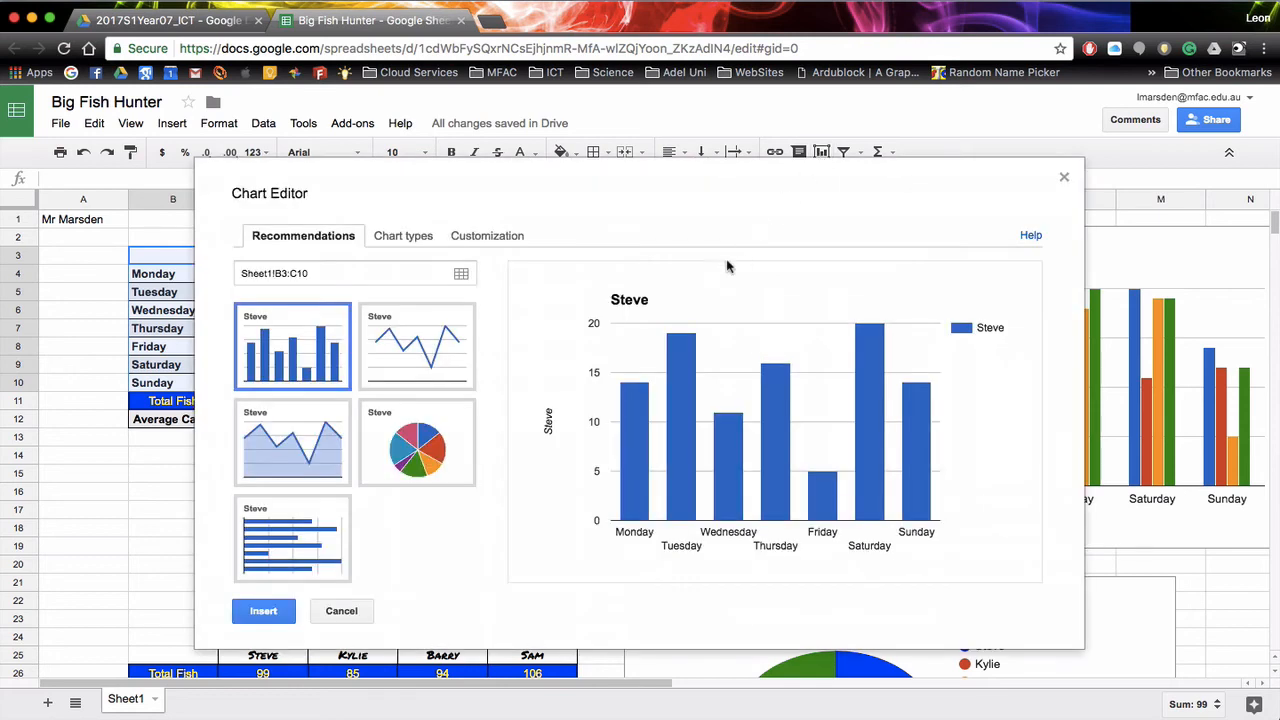
{"action": "left_click", "coordinate": [423, 339]}
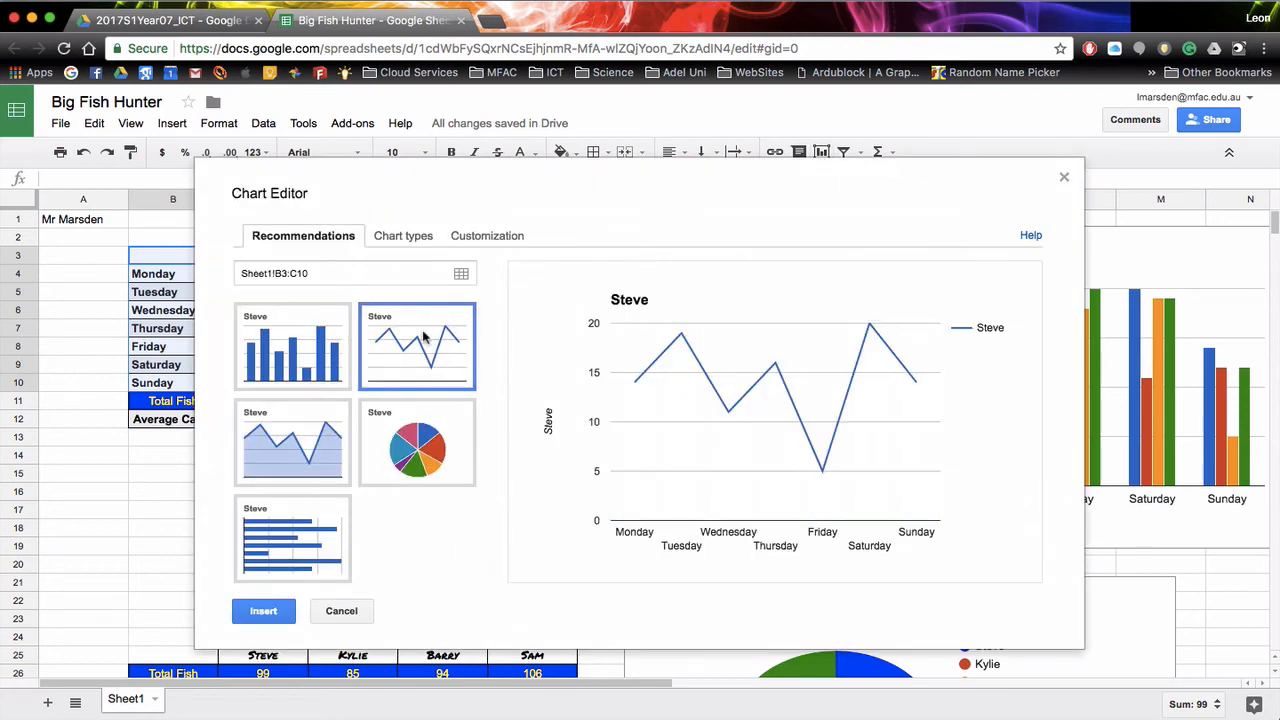
{"action": "left_click", "coordinate": [403, 237]}
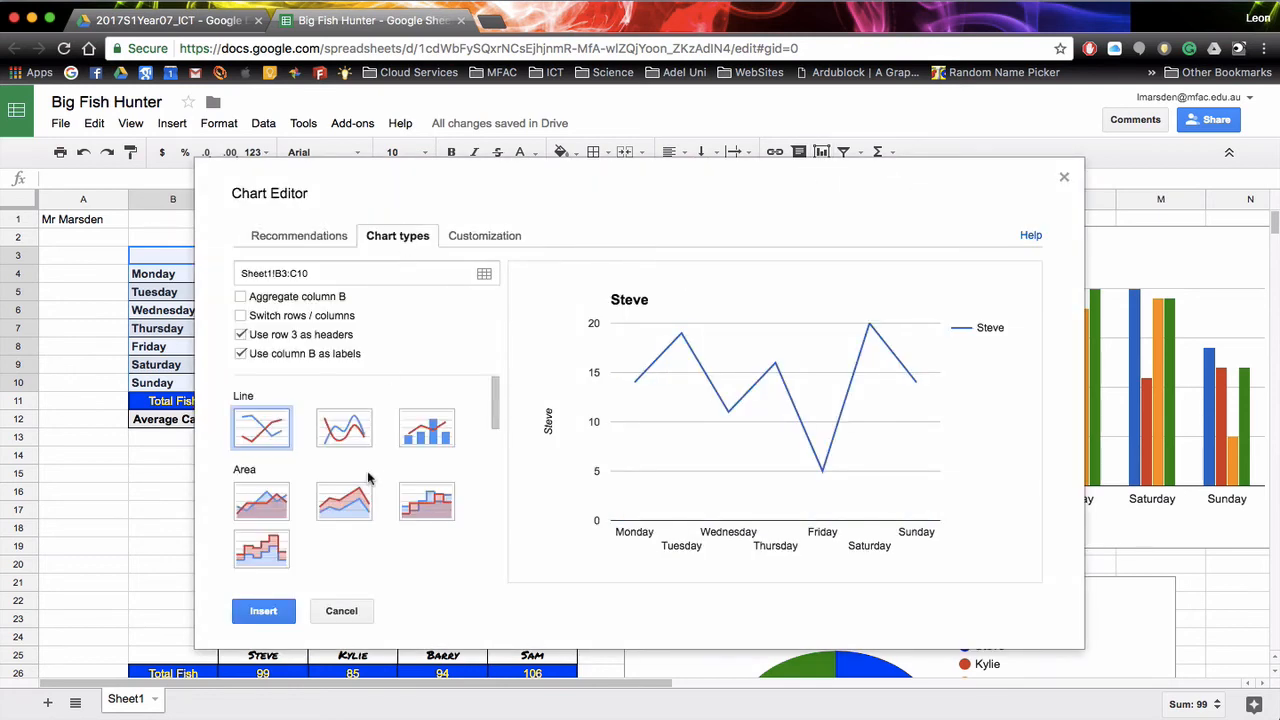
Preview the smooth line chart type and return to the straight line type
{"action": "scroll", "coordinate": [367, 478], "scroll_direction": "down", "scroll_amount": 2}
{"action": "scroll", "coordinate": [367, 478], "scroll_direction": "up", "scroll_amount": 2}
{"action": "left_click", "coordinate": [343, 429]}
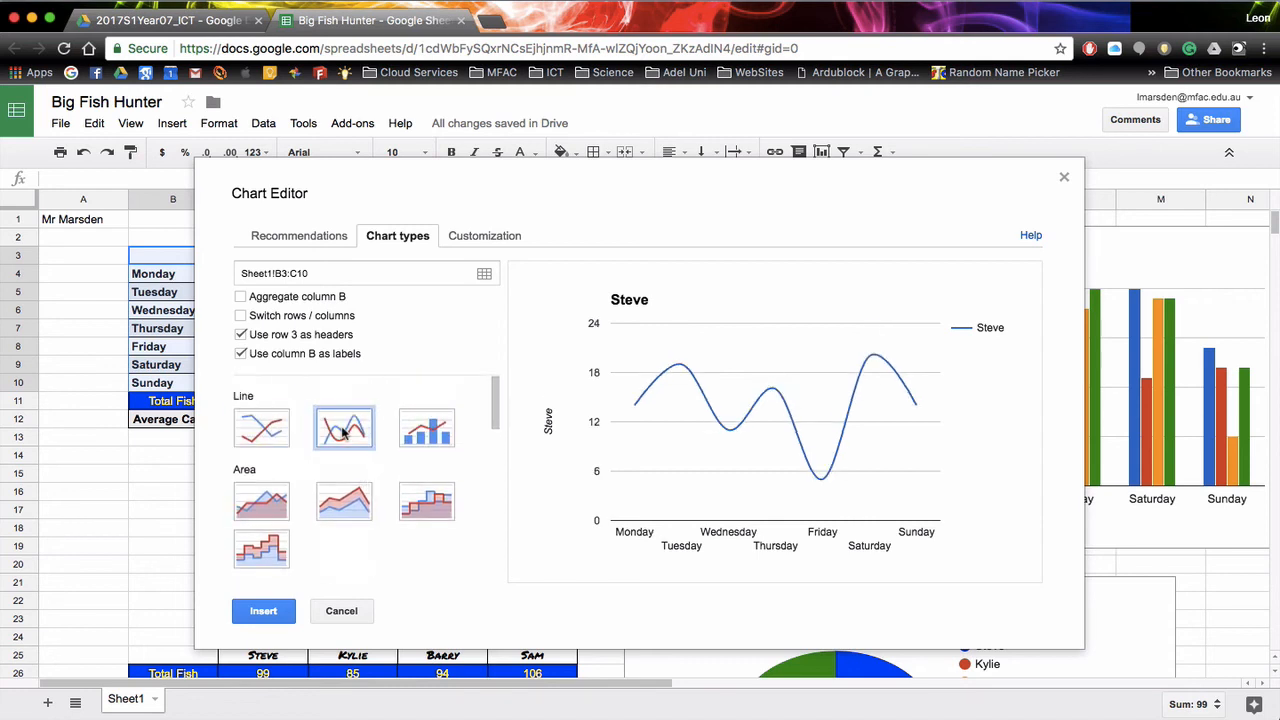
{"action": "left_click", "coordinate": [277, 436]}
{"action": "scroll", "coordinate": [365, 465], "scroll_direction": "down", "scroll_amount": 1}
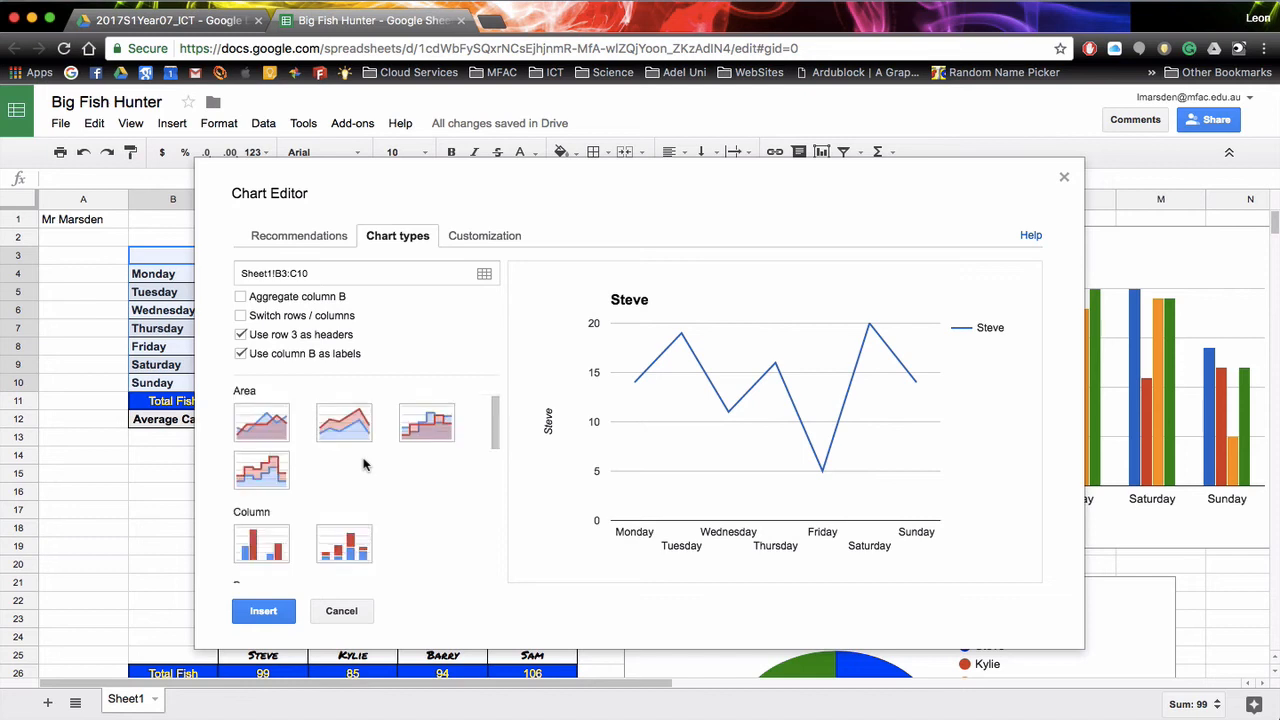
{"action": "scroll", "coordinate": [365, 465], "scroll_direction": "up", "scroll_amount": 1}
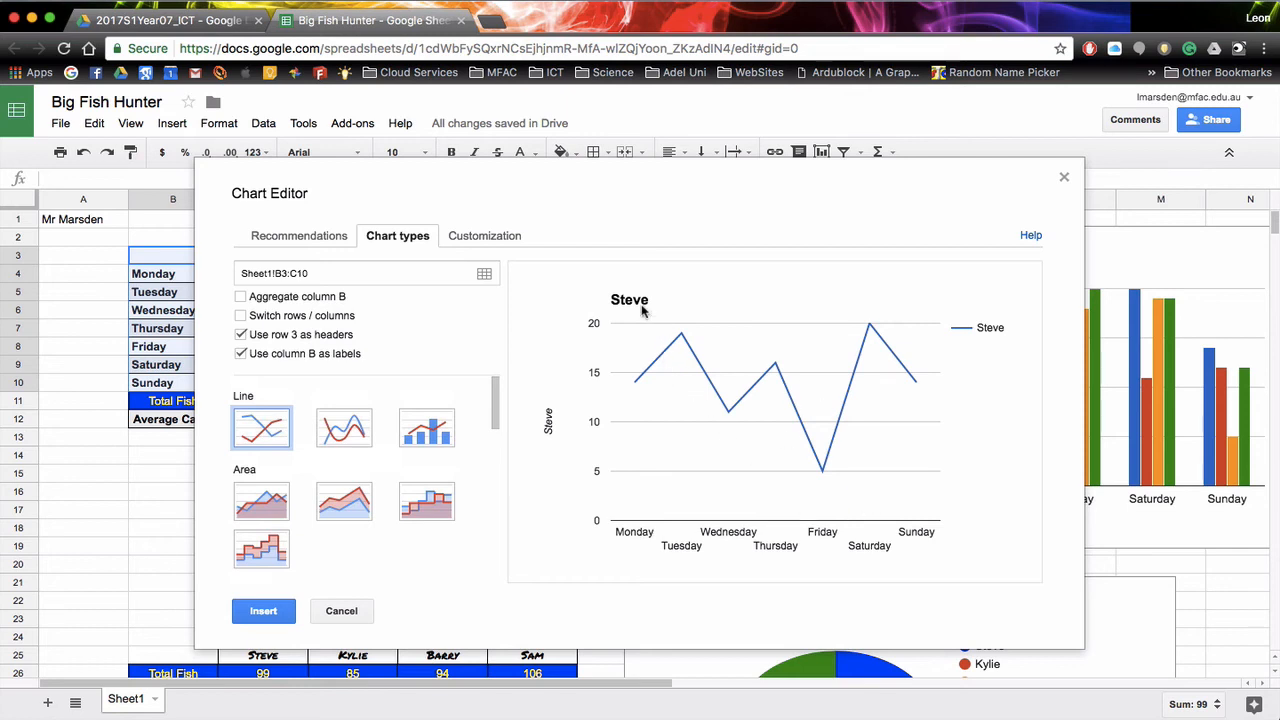
Add "Fishing For a Week" after the existing name in the line chart's title
{"action": "left_click", "coordinate": [490, 238]}
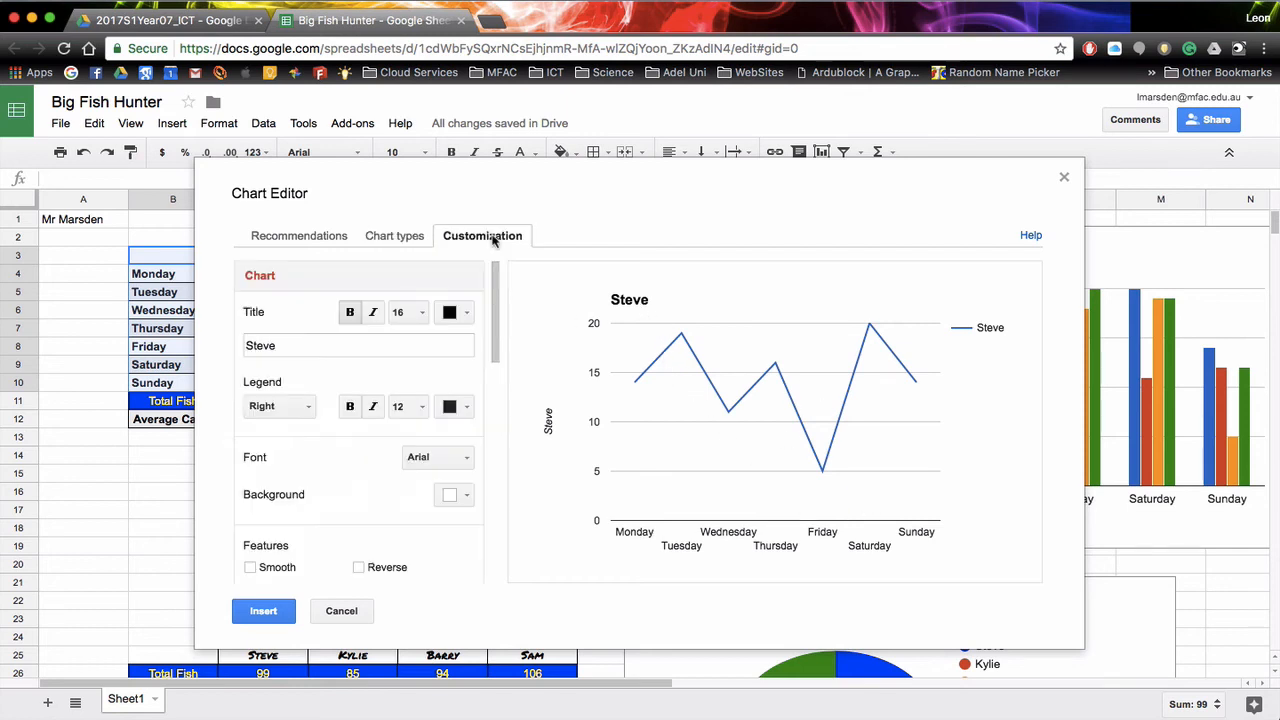
{"action": "left_click", "coordinate": [297, 346]}
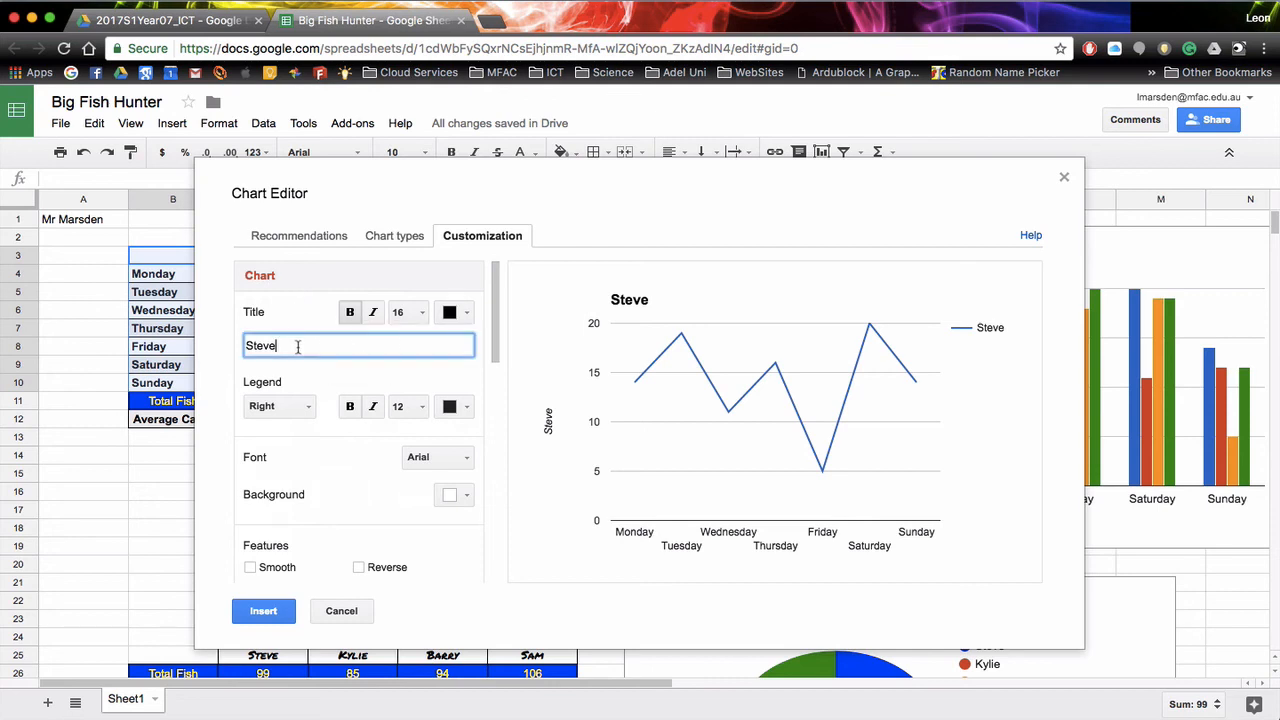
{"action": "type", "text": "Fishing For a Week"}
{"action": "scroll", "coordinate": [337, 425], "scroll_direction": "down", "scroll_amount": 5}
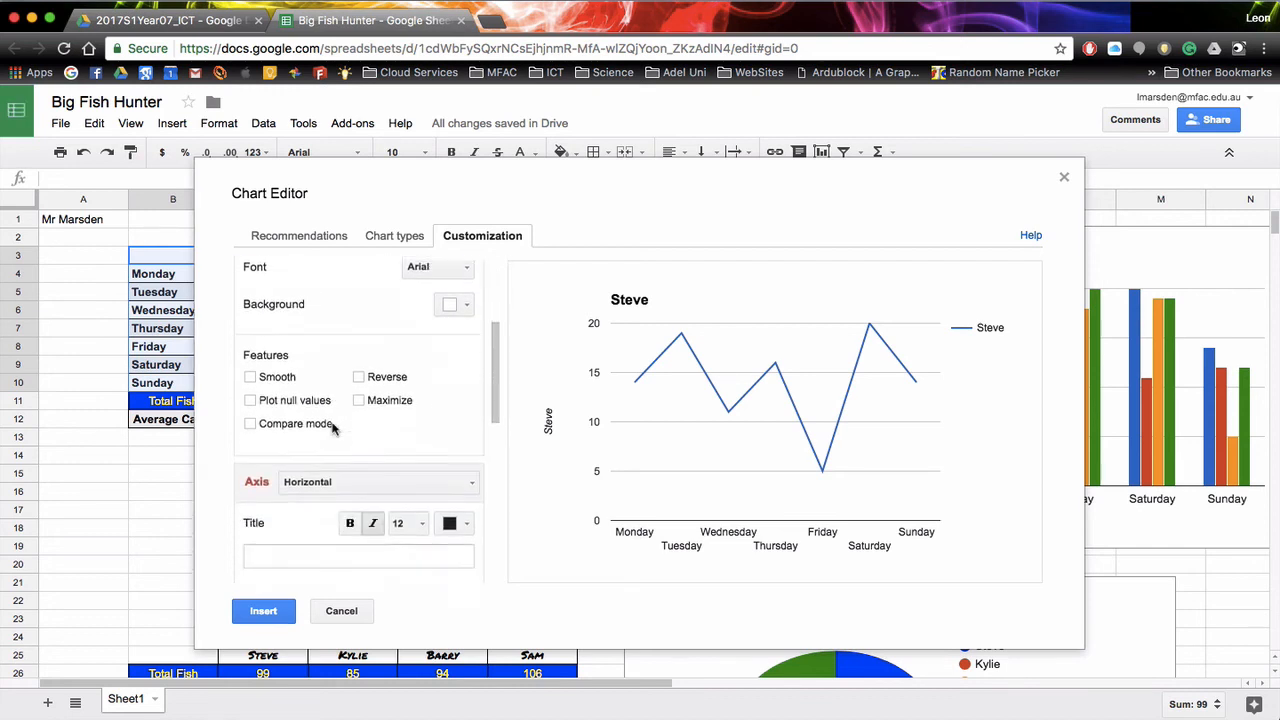
Title the line chart's horizontal axis "Days of the week" and its left vertical axis "Number of Fish"
{"action": "scroll", "coordinate": [335, 425], "scroll_direction": "down", "scroll_amount": 3}
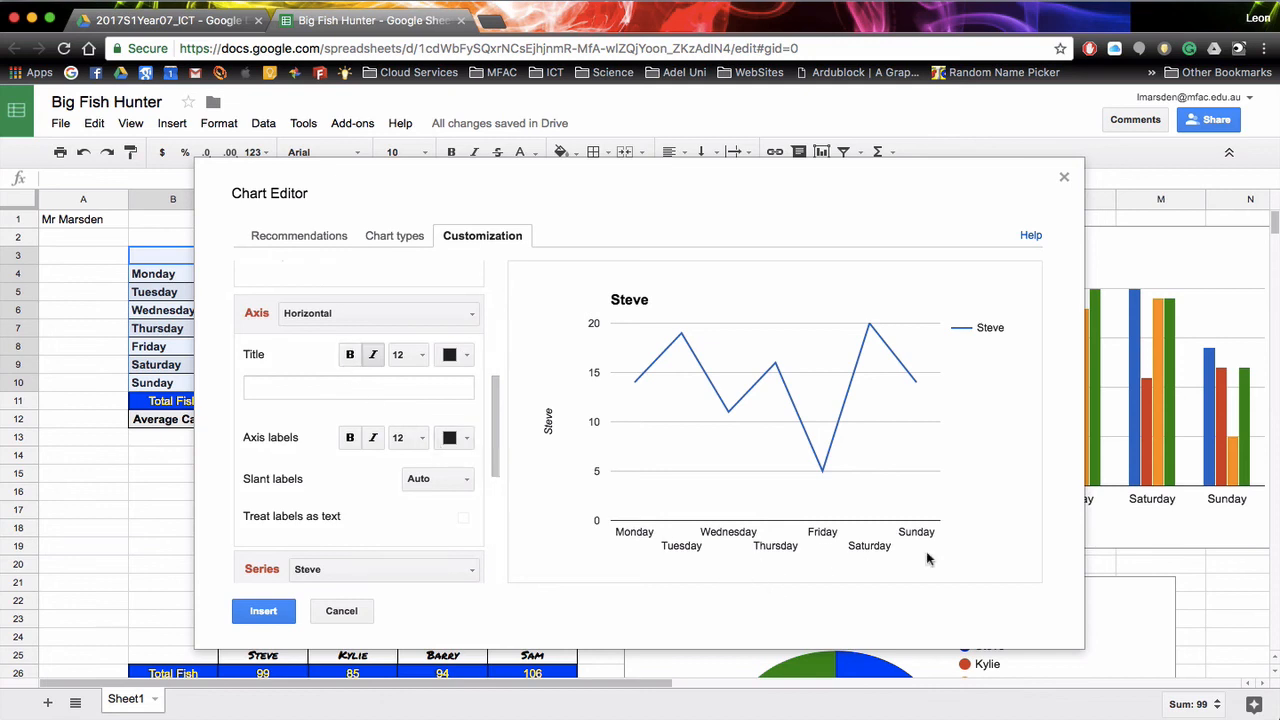
{"action": "left_click", "coordinate": [358, 387]}
{"action": "type", "text": "Days of the week"}
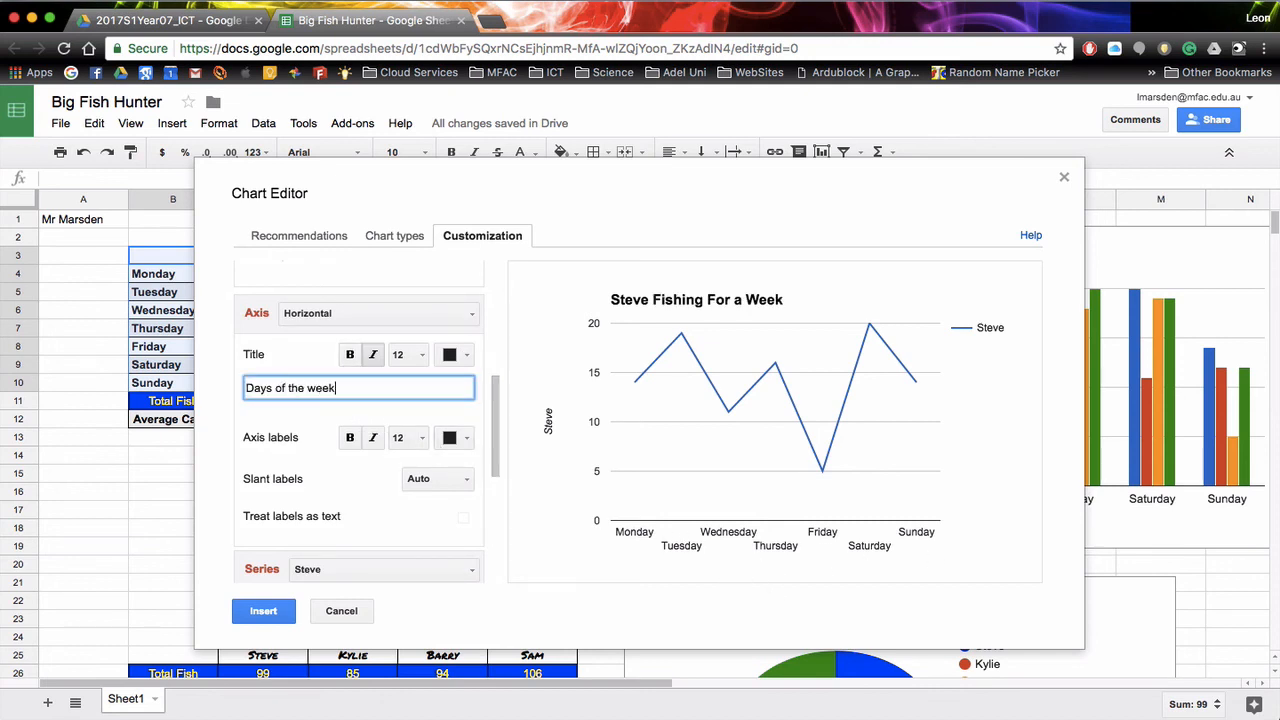
{"action": "left_click", "coordinate": [413, 312]}
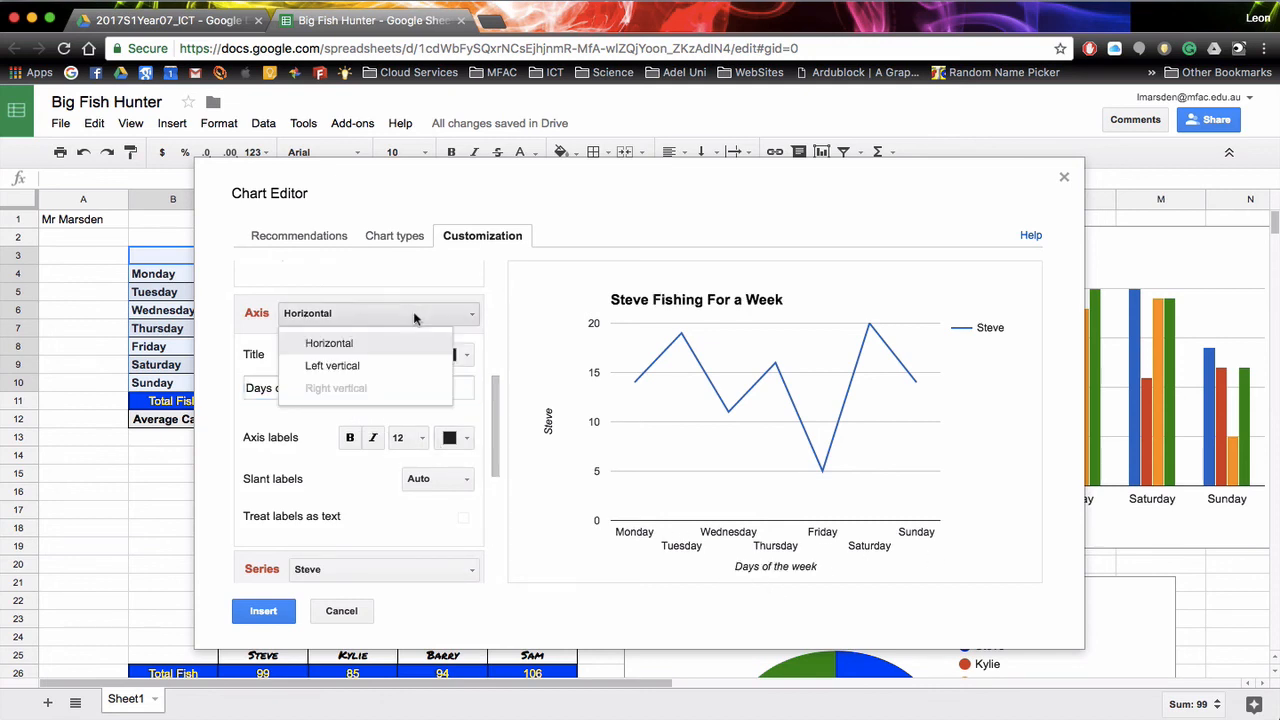
{"action": "left_click", "coordinate": [400, 368]}
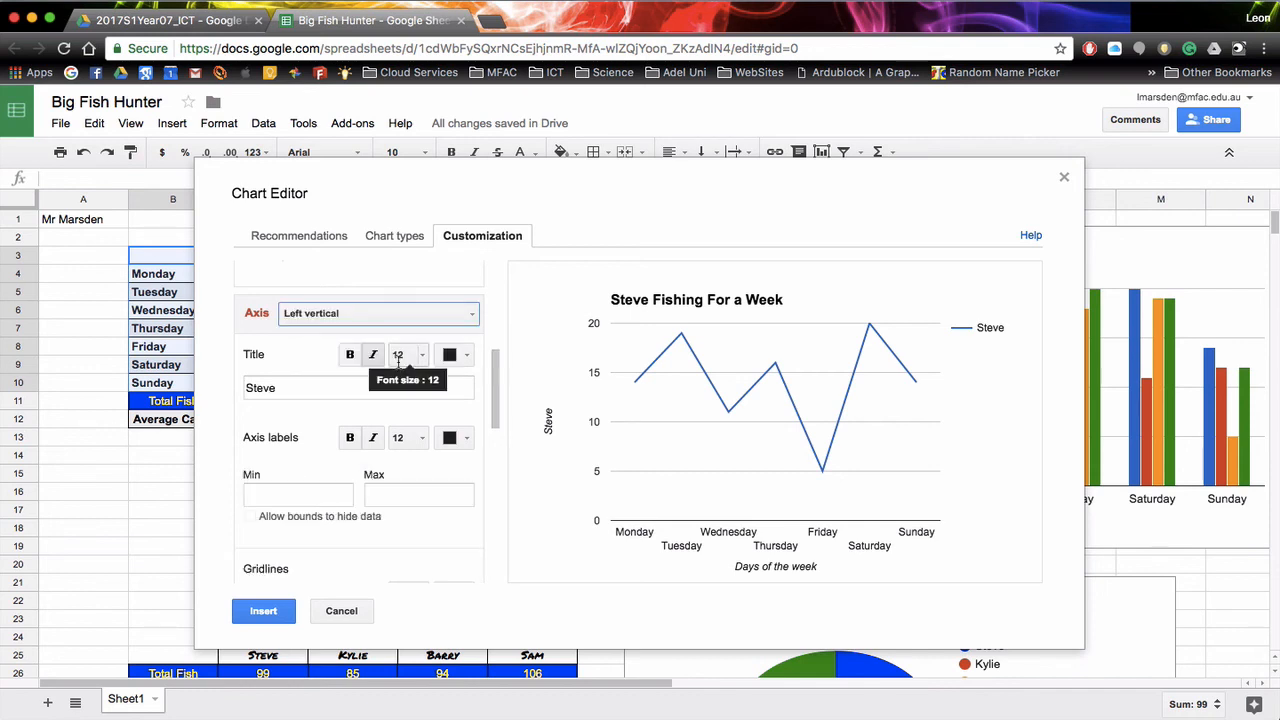
{"action": "triple_click", "coordinate": [358, 388]}
{"action": "type", "text": "Number of Fish"}
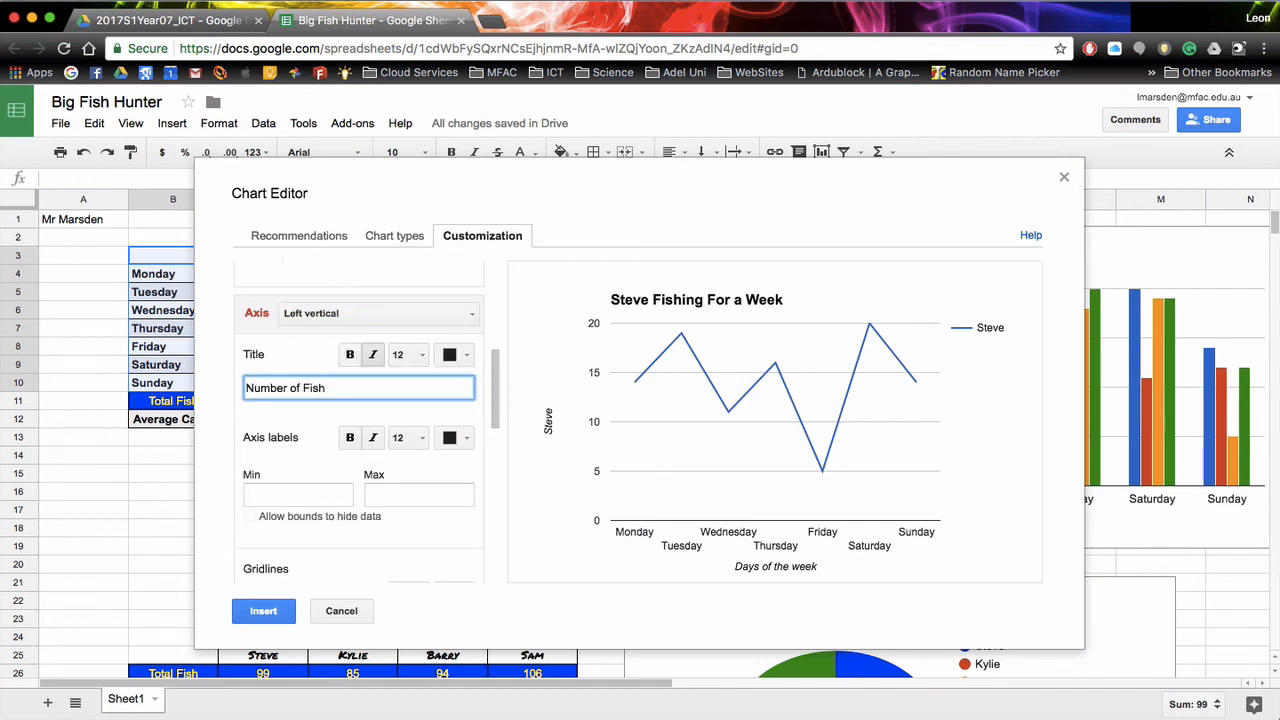
Insert the line chart and place it below the catch table, starting at about A15
{"action": "left_click", "coordinate": [261, 611]}
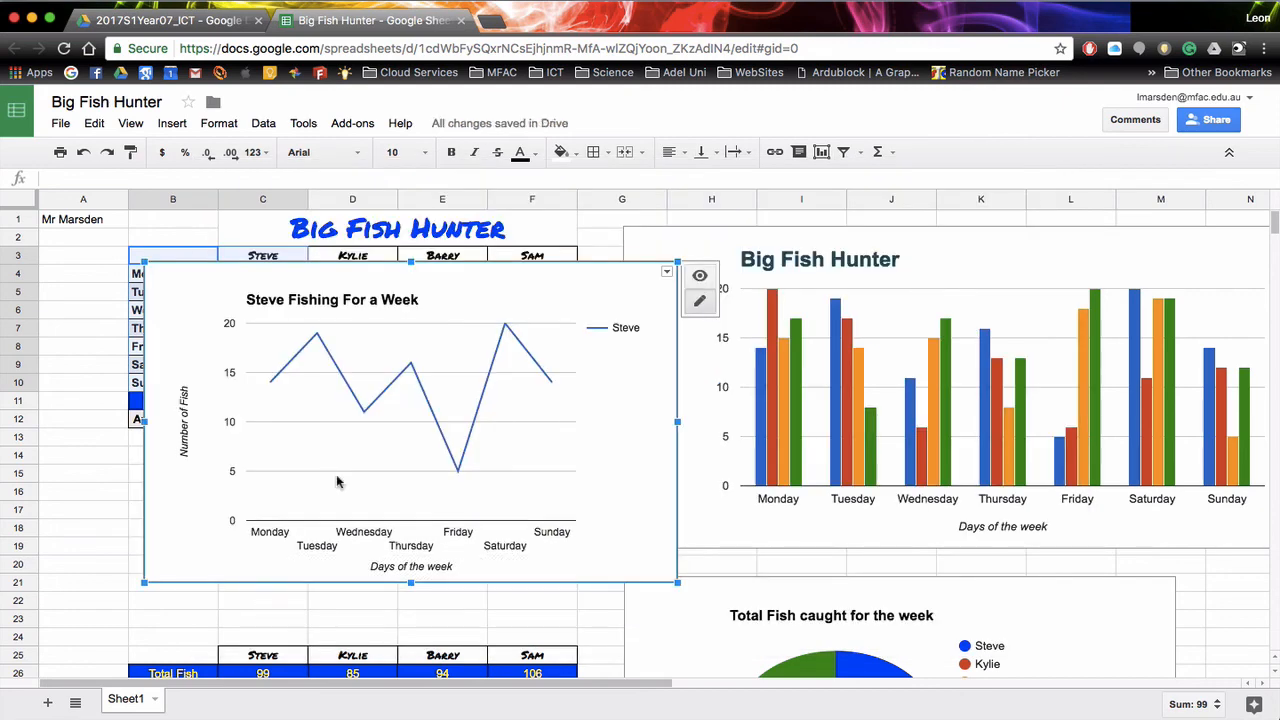
{"action": "scroll", "coordinate": [336, 474], "scroll_direction": "down", "scroll_amount": 1}
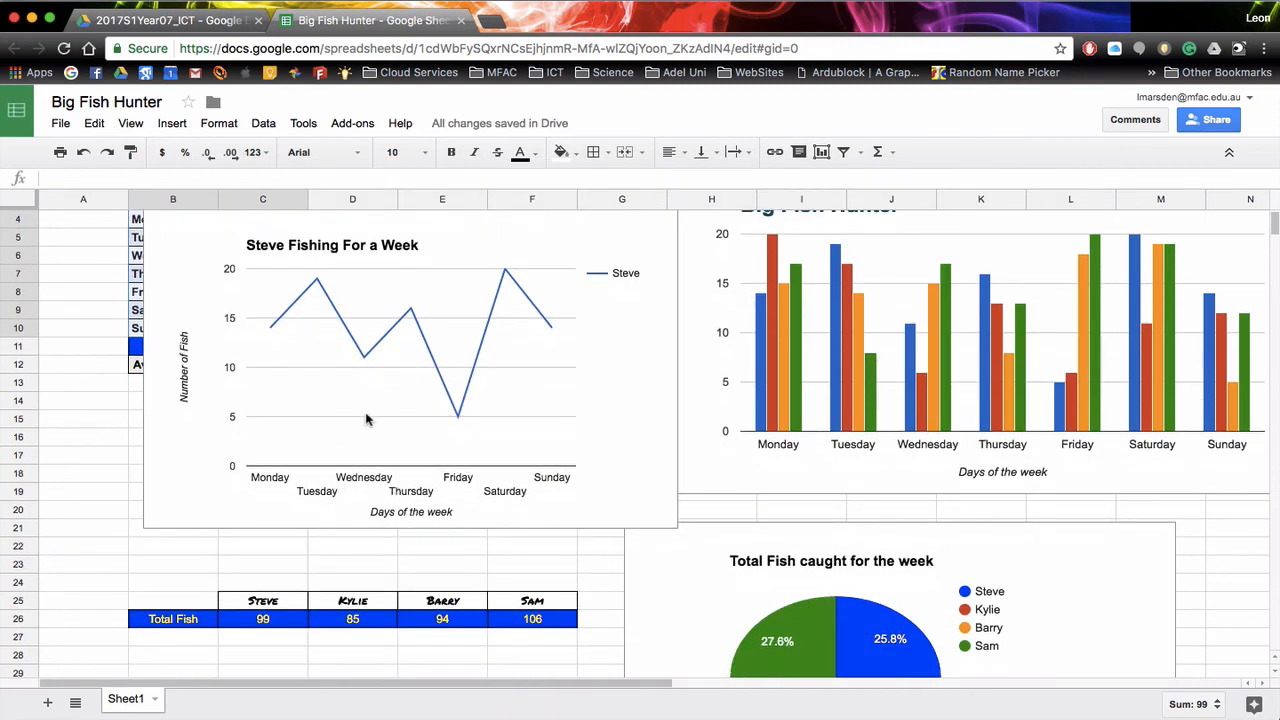
{"action": "scroll", "coordinate": [394, 405], "scroll_direction": "up", "scroll_amount": 1}
{"action": "scroll", "coordinate": [394, 410], "scroll_direction": "down", "scroll_amount": 1}
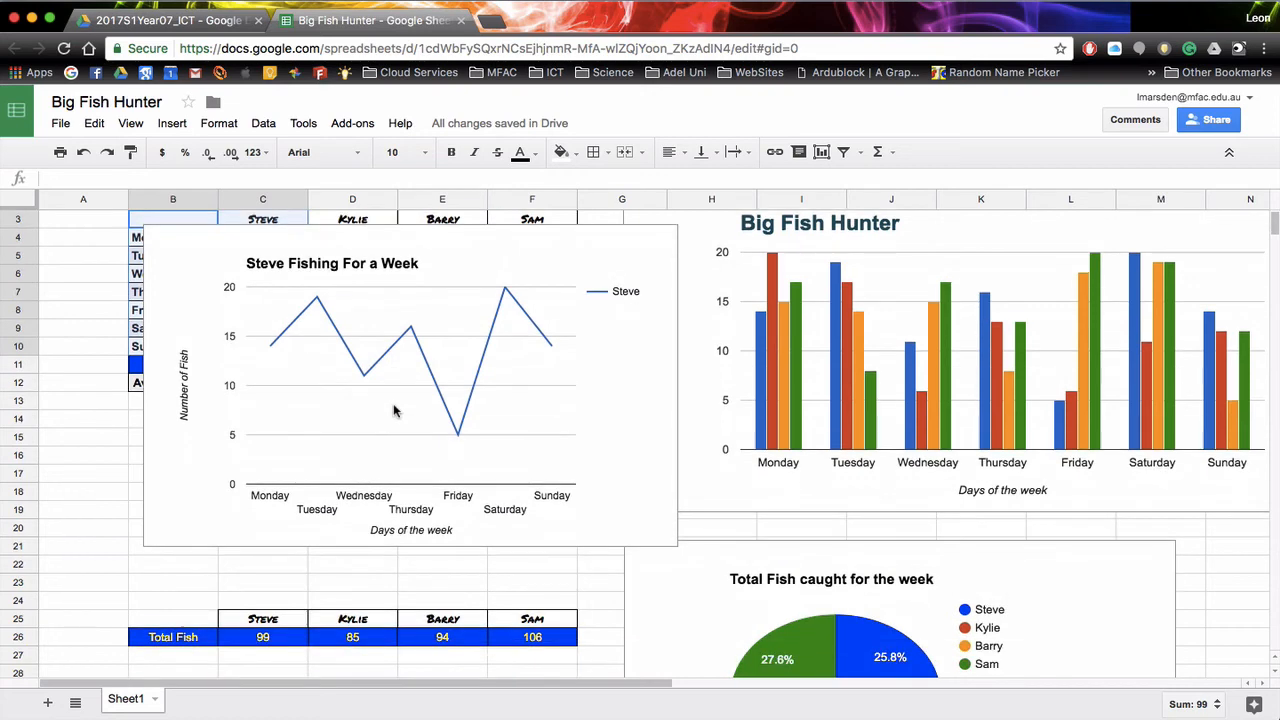
{"action": "left_click", "coordinate": [378, 316]}
{"action": "left_click_drag", "start_coordinate": [432, 231], "coordinate": [360, 437]}
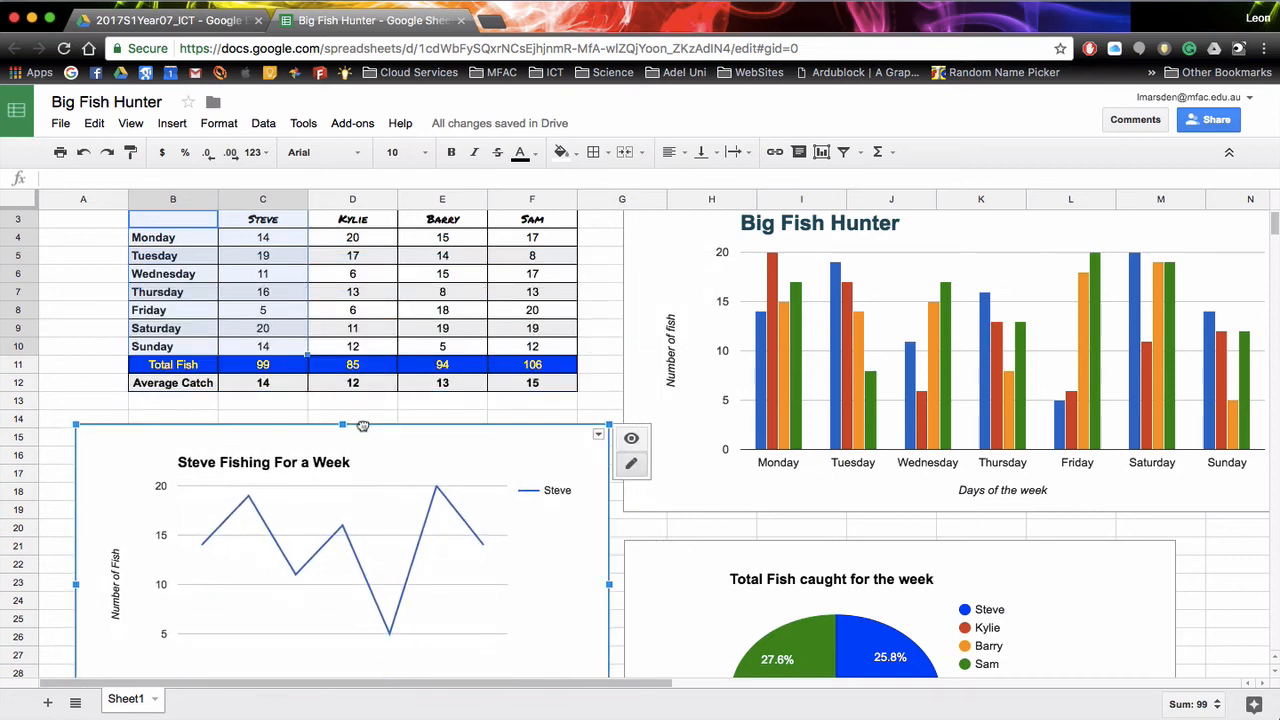
{"action": "scroll", "coordinate": [374, 446], "scroll_direction": "down", "scroll_amount": 5}
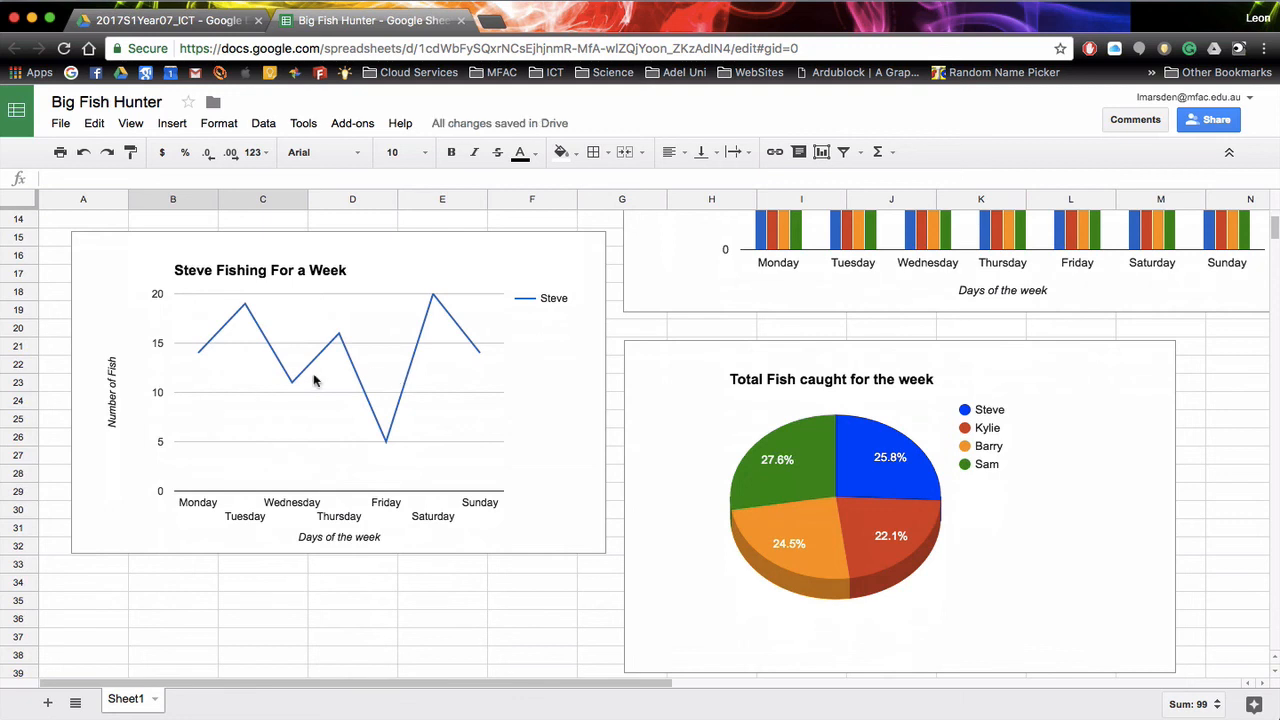
{"action": "scroll", "coordinate": [790, 370], "scroll_direction": "up", "scroll_amount": 1}
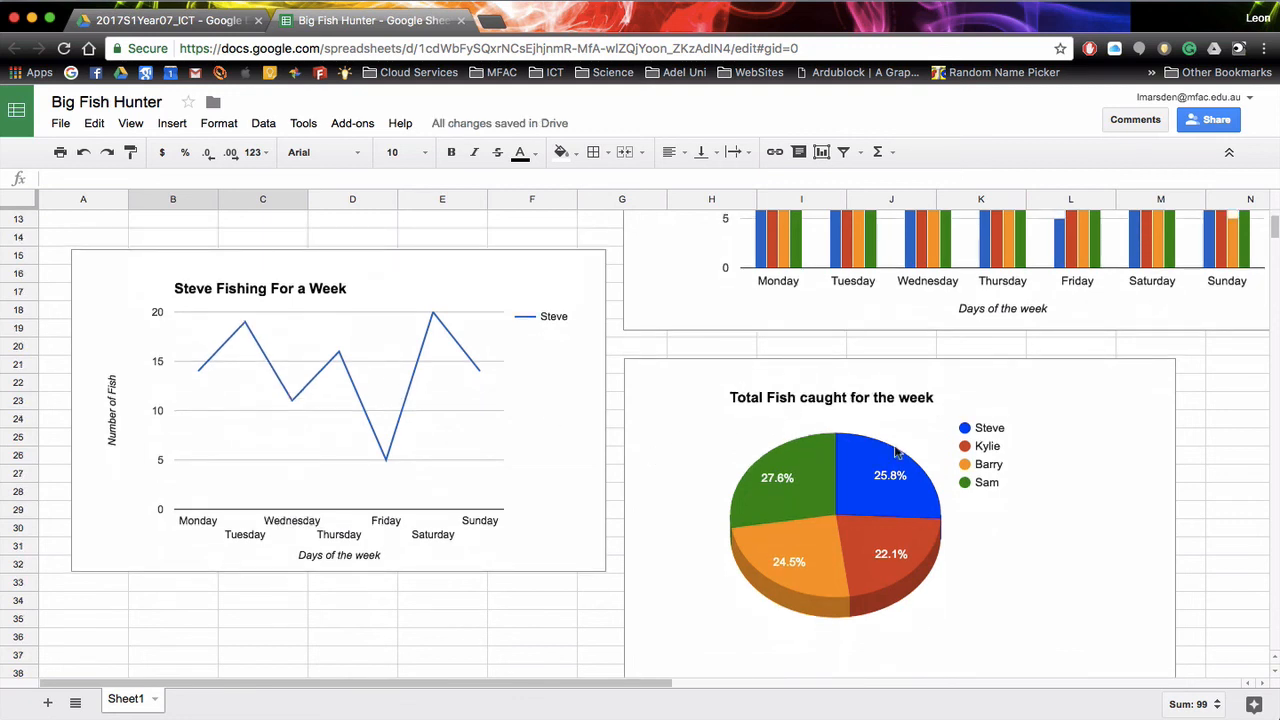
Print the current sheet in landscape, fit to width, and save it as a PDF named "Big Fish Hunter" on the Desktop
{"action": "left_click", "coordinate": [60, 123]}
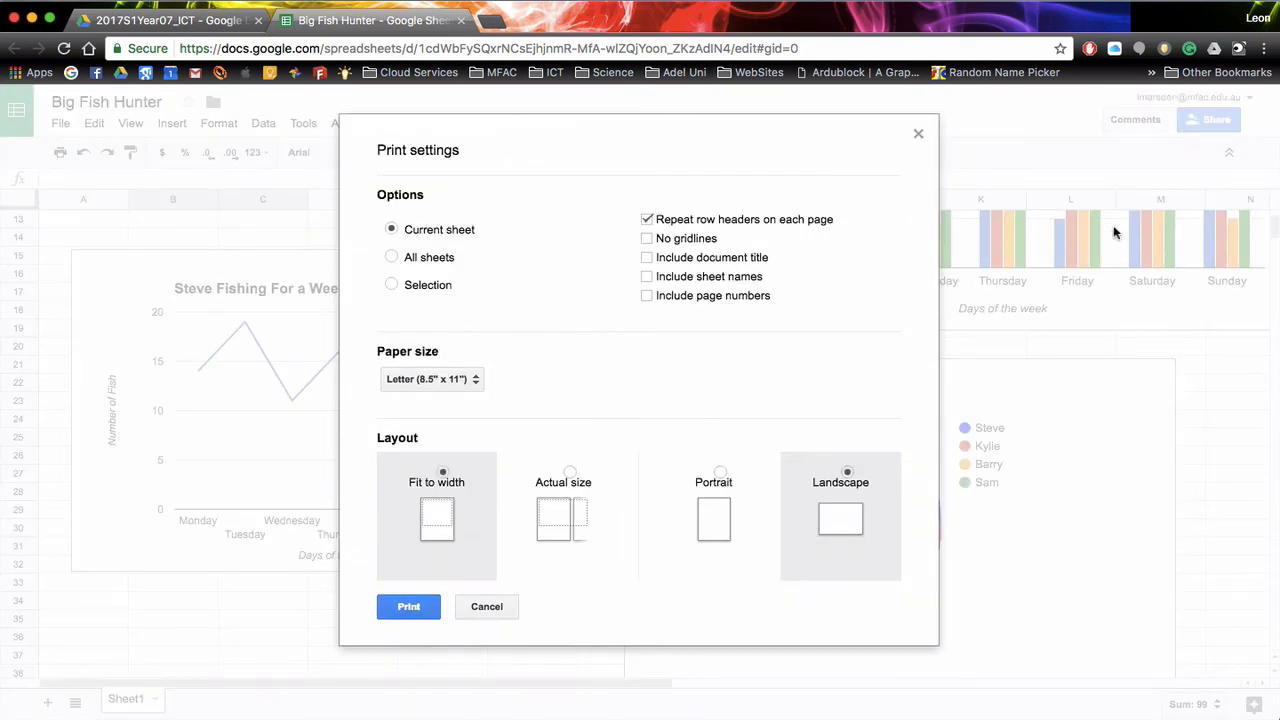
{"action": "left_click", "coordinate": [409, 608]}
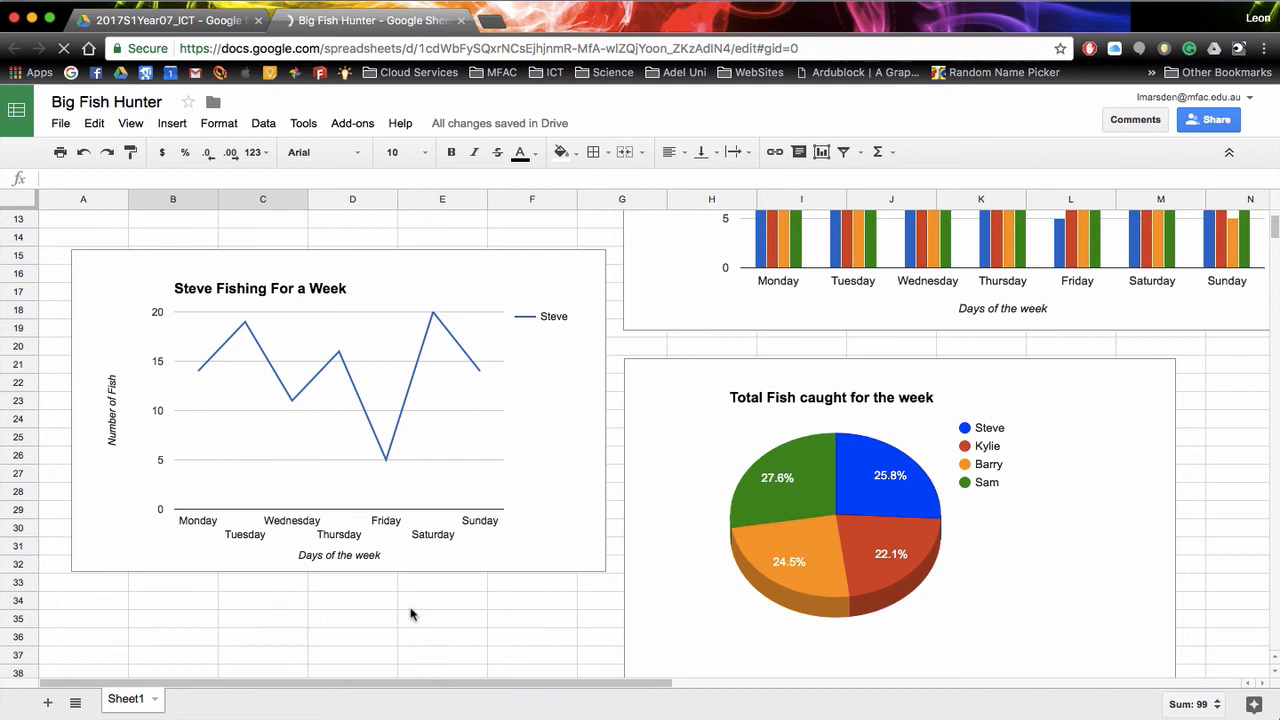
{"action": "left_click", "coordinate": [511, 553]}
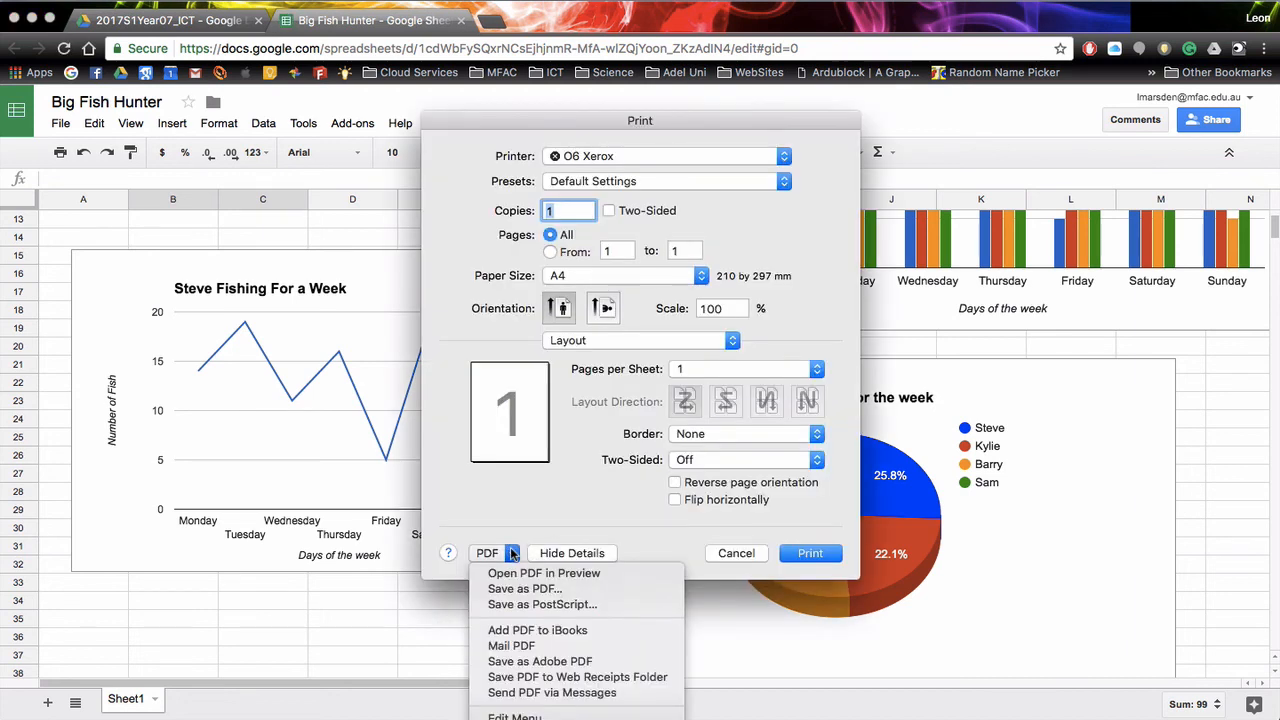
{"action": "left_click", "coordinate": [511, 586]}
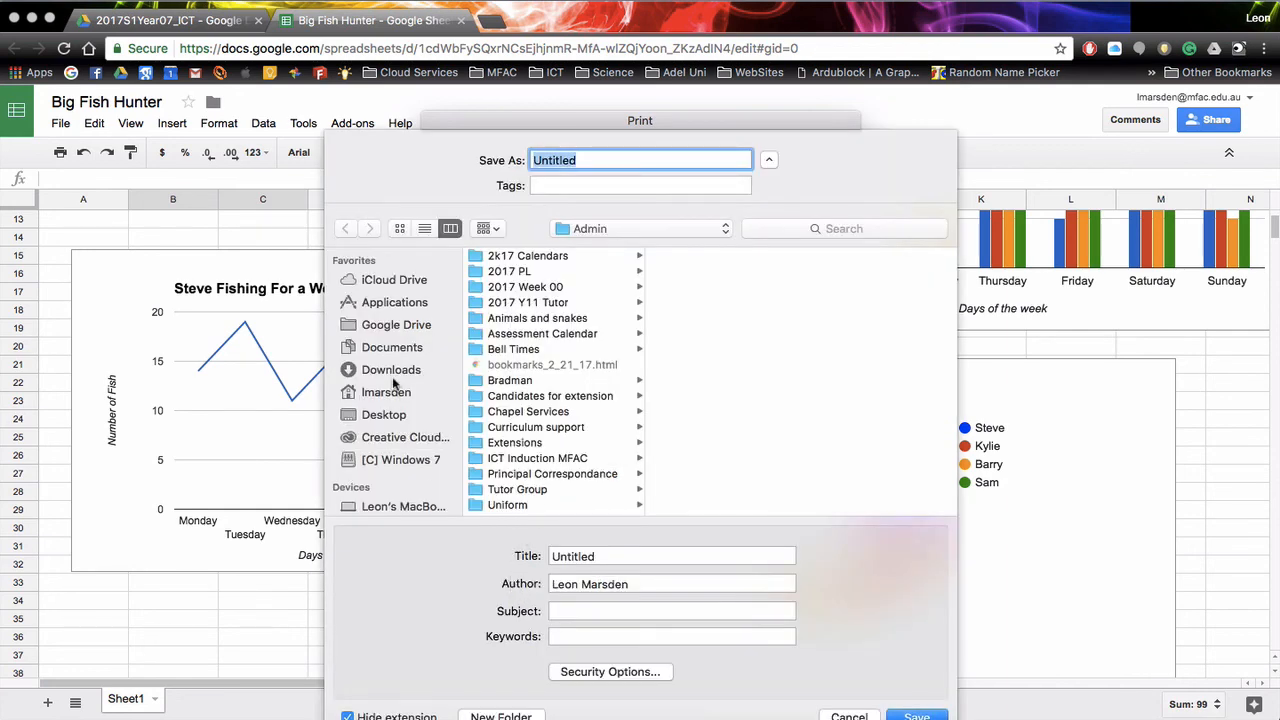
{"action": "left_click", "coordinate": [391, 416]}
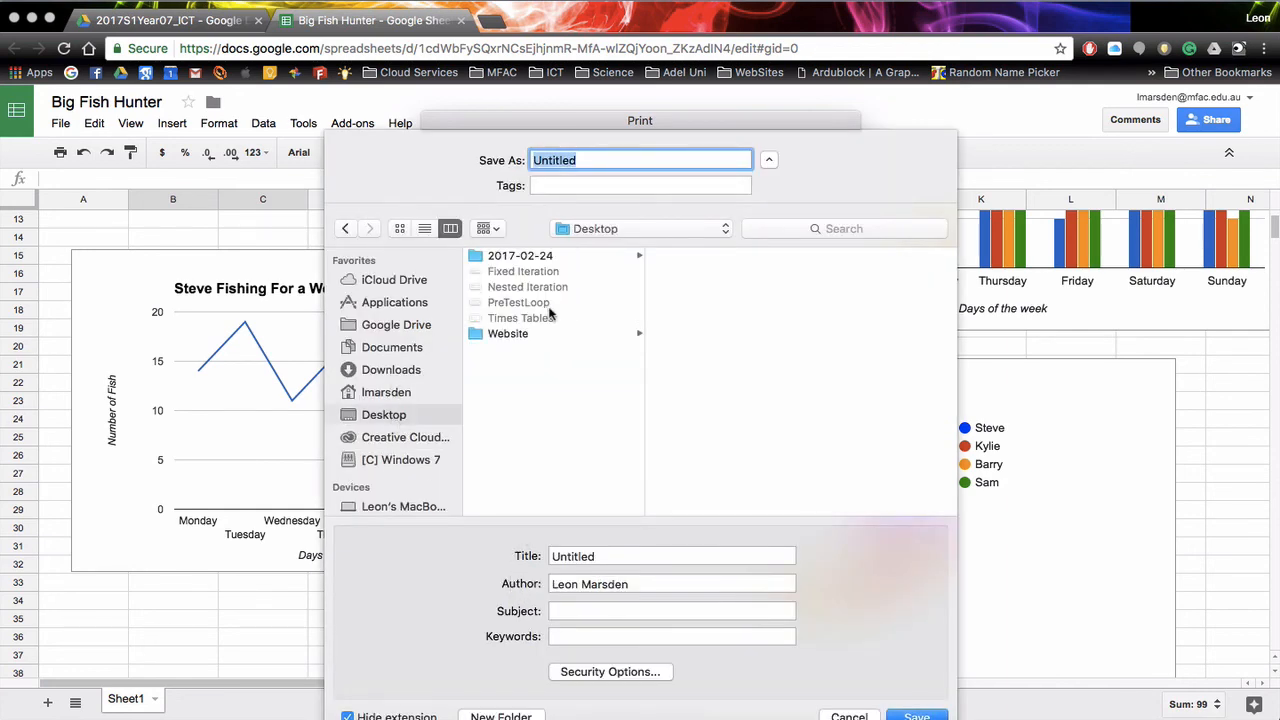
{"action": "key", "text": "BackSpace"}
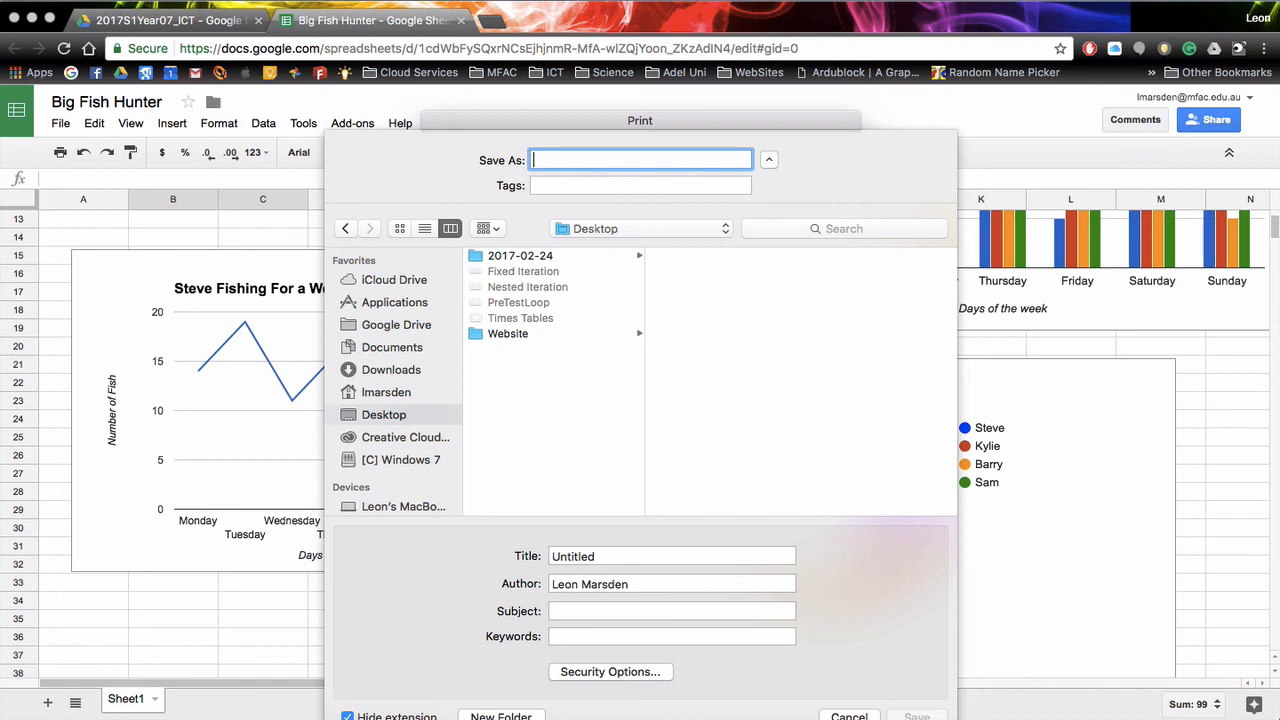
{"action": "type", "text": "Big Fish Hunter"}
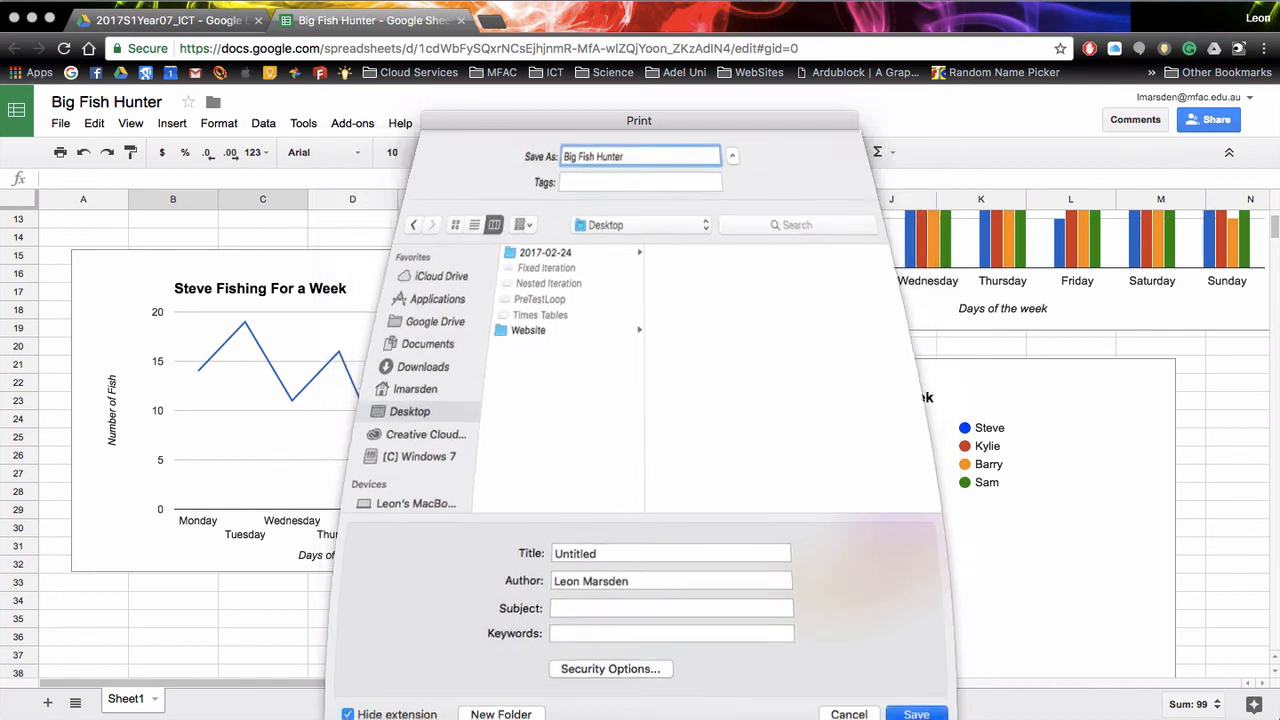
{"action": "key", "text": "Return"}
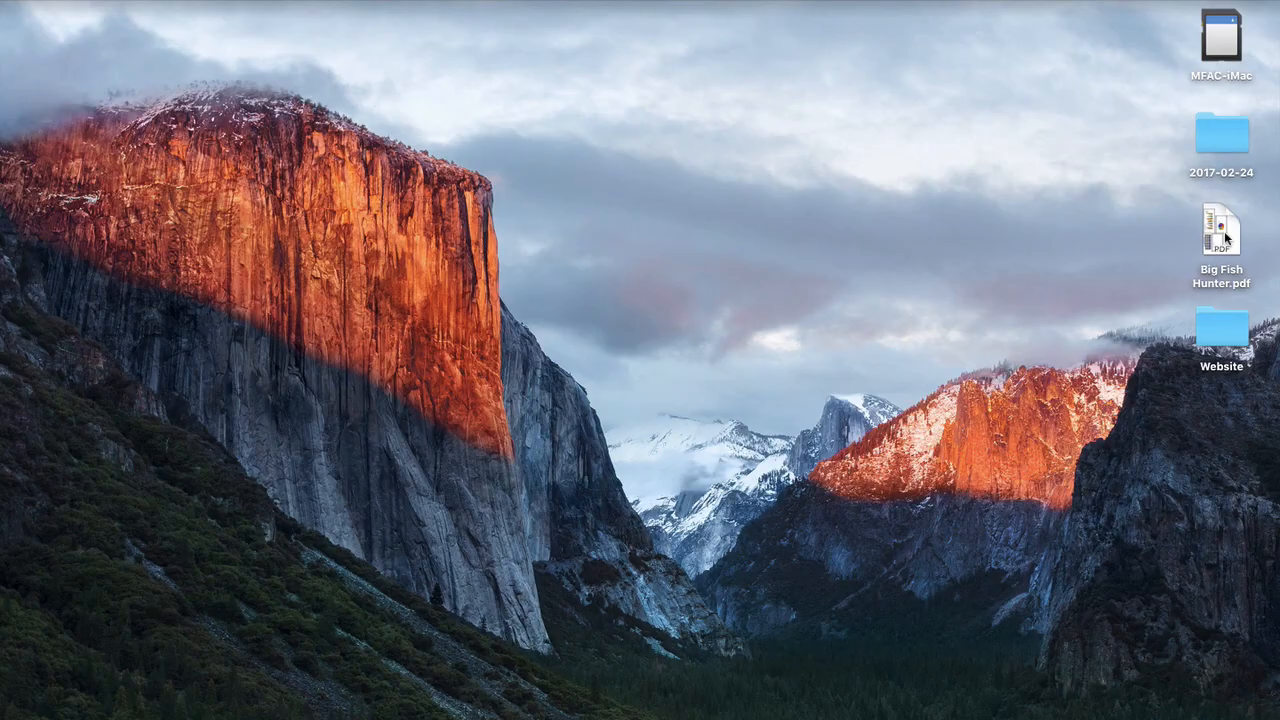
Open Big Fish Hunter.pdf from the desktop to check the exported table and charts
{"action": "left_click", "coordinate": [1224, 234]}
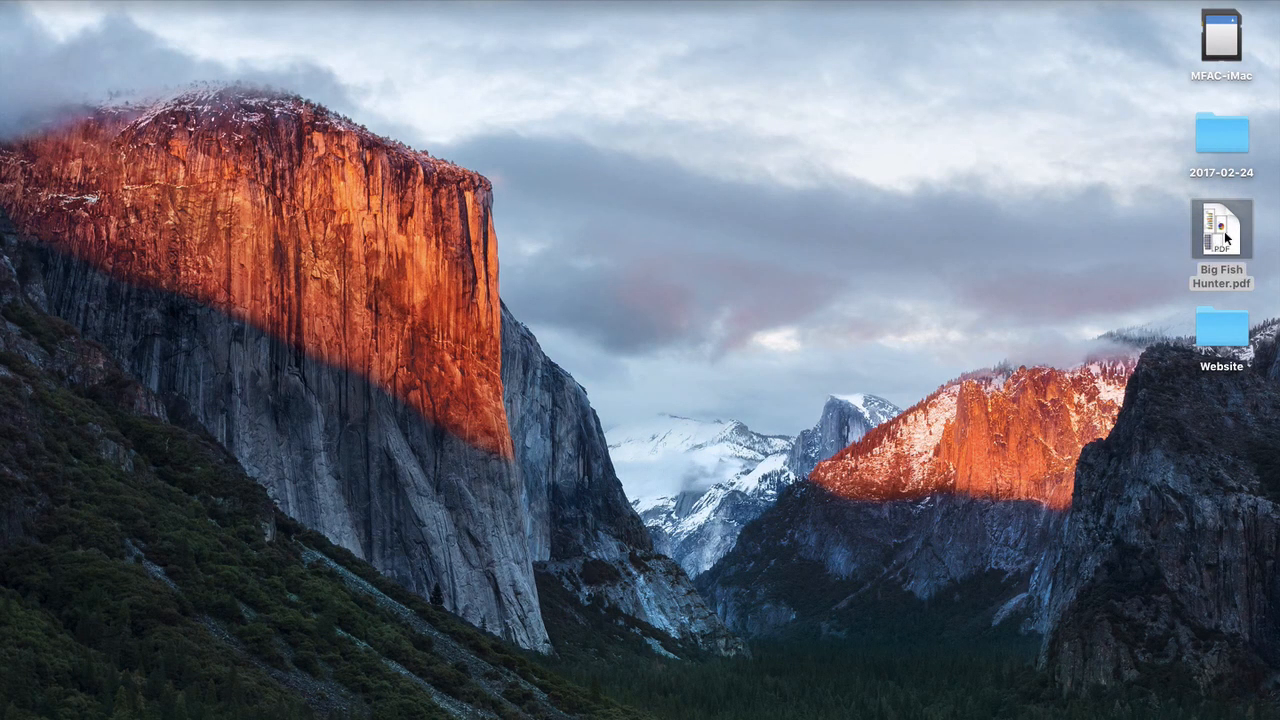
{"action": "double_click", "coordinate": [1224, 234]}
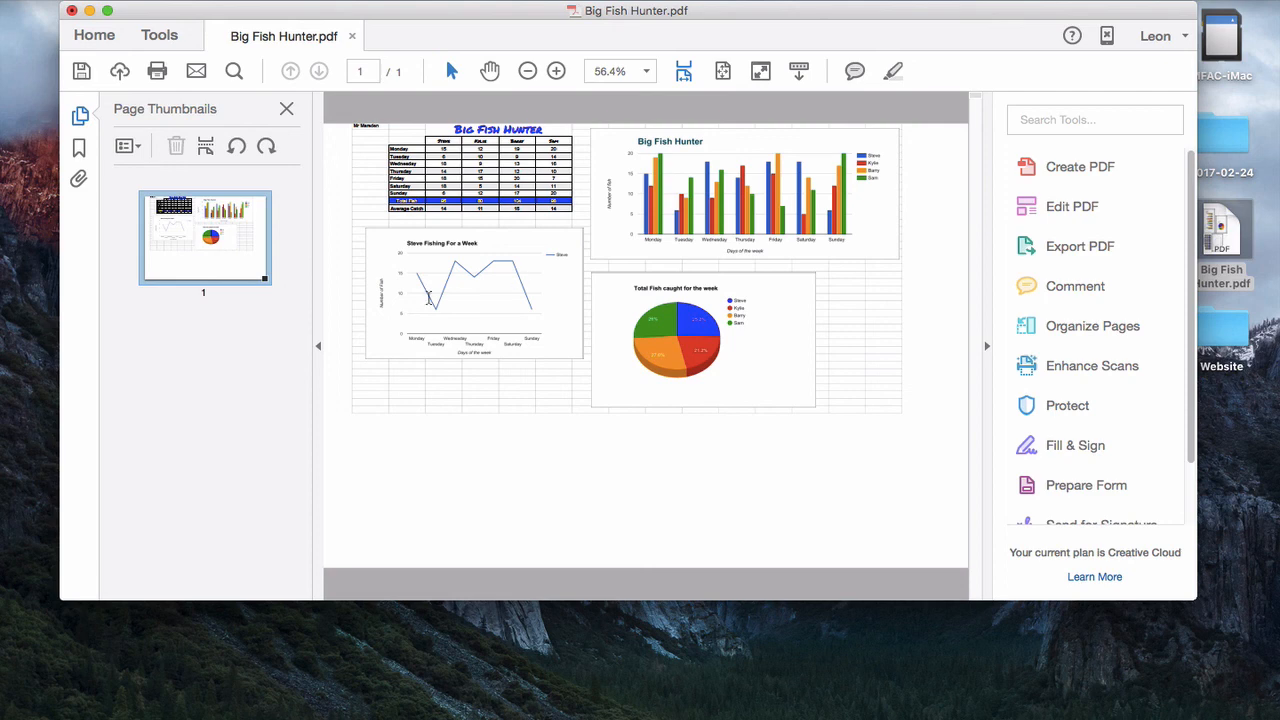